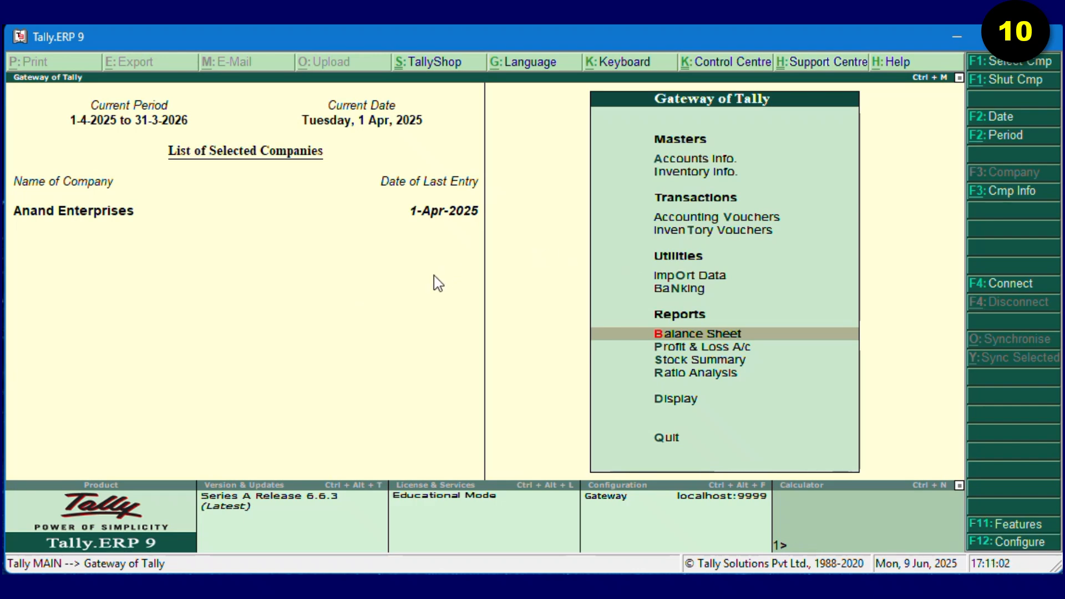
Step: Open the creation form for a new unit of measure in the inventory masters, keeping the type Simple
key("Up")
key("Up")
key("Up")
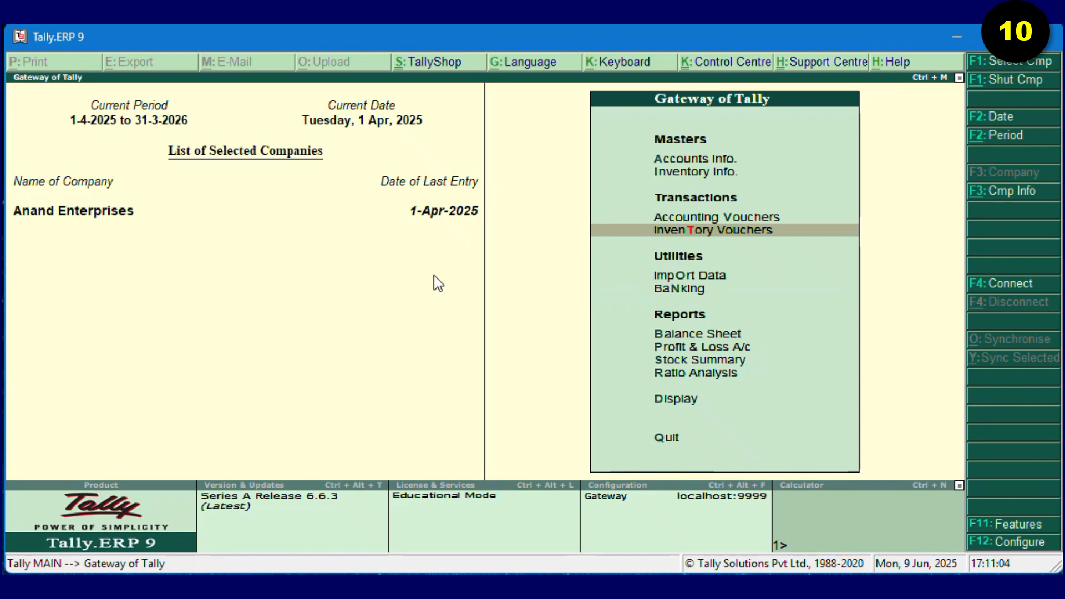
key("Up")
key("Up")
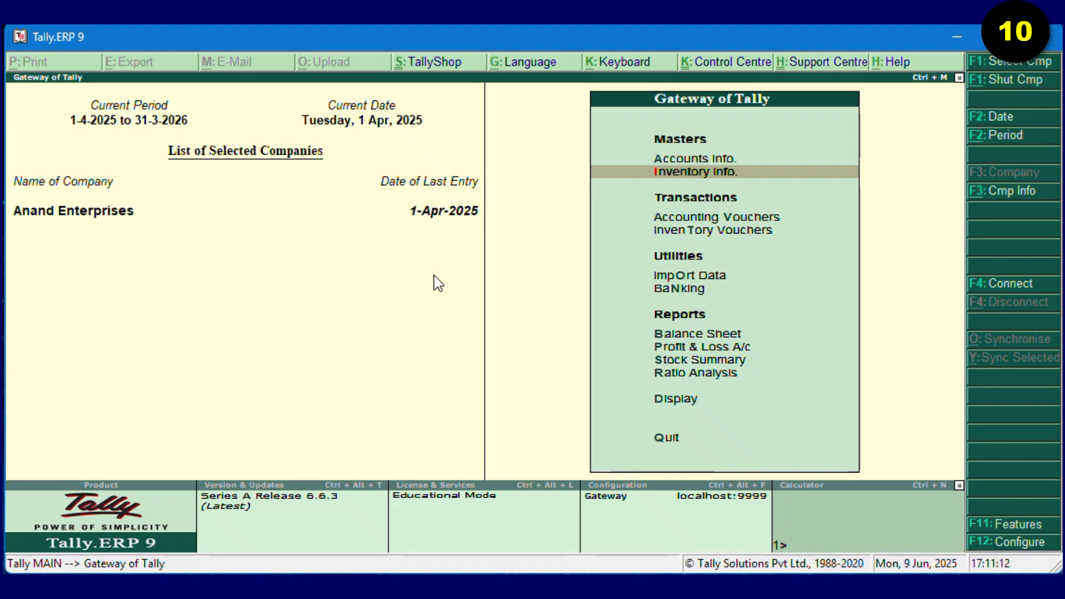
key("Return")
key("Down")
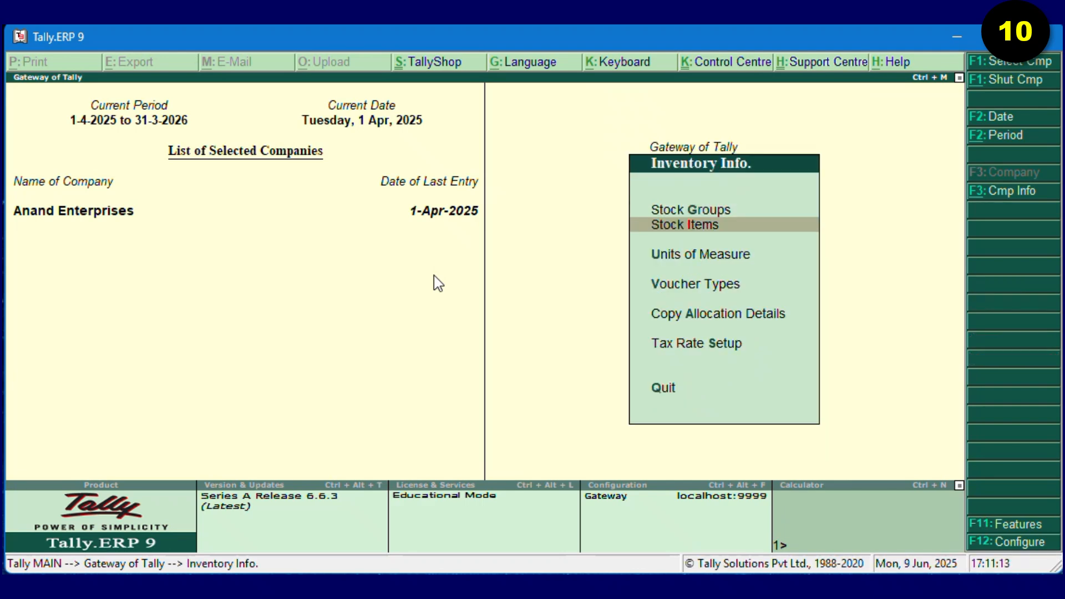
key("Down")
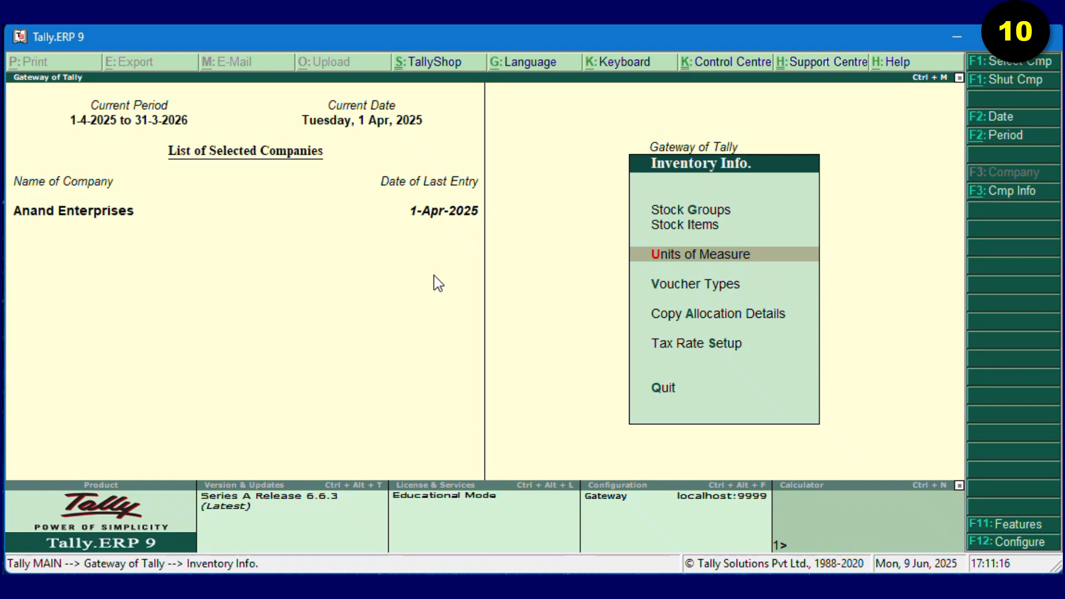
key("Return")
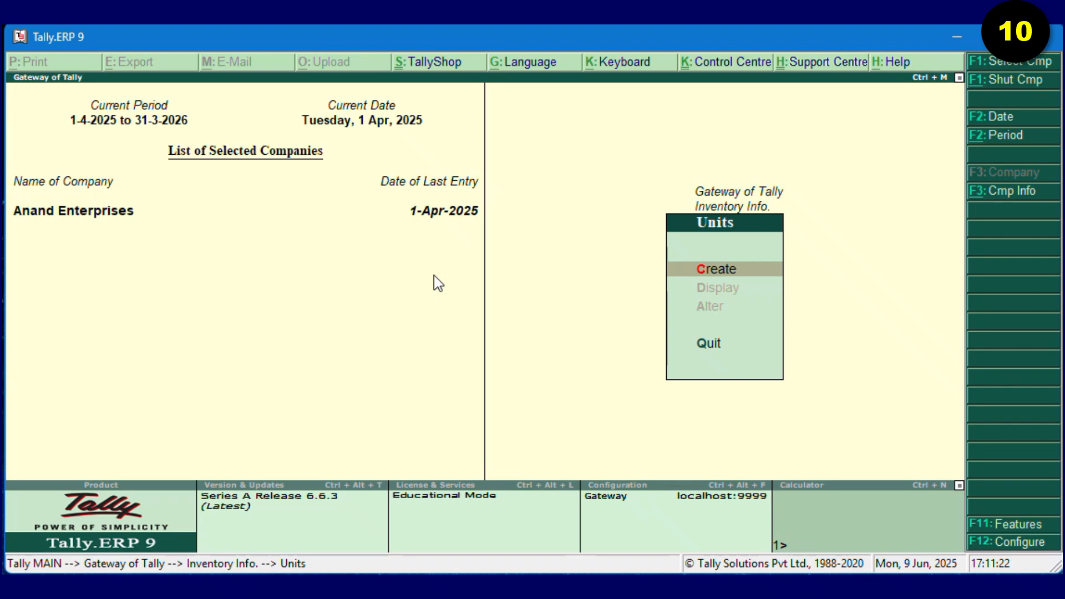
key("Return")
key("Return")
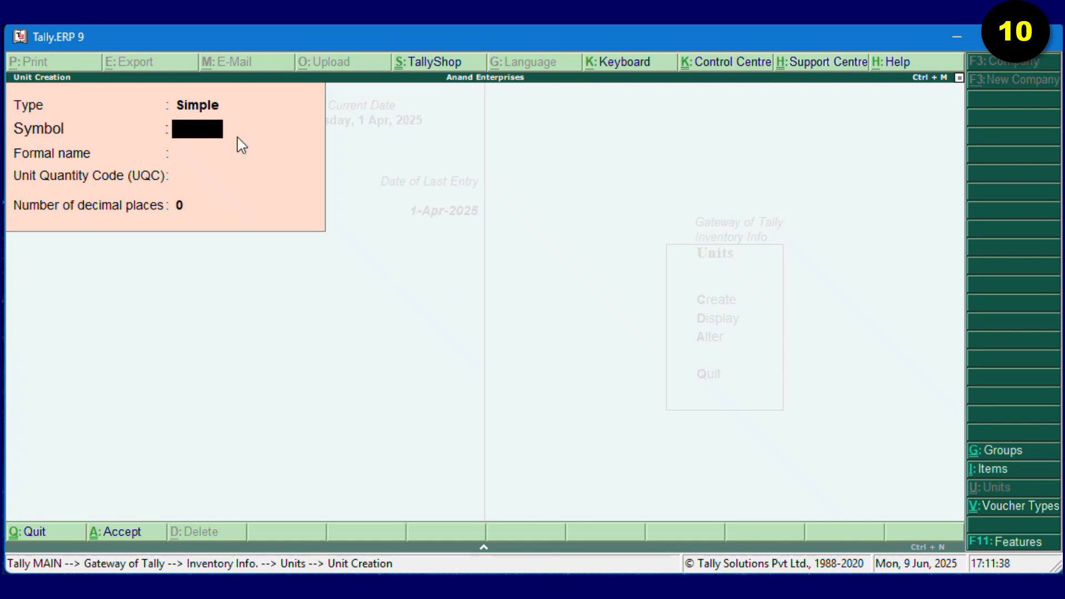
Step: Create the unit with symbol Pcs., formal name Pieces, Unit Quantity Code PCS-PIECES and 0 decimal places
type("Pcs.")
key("Return")
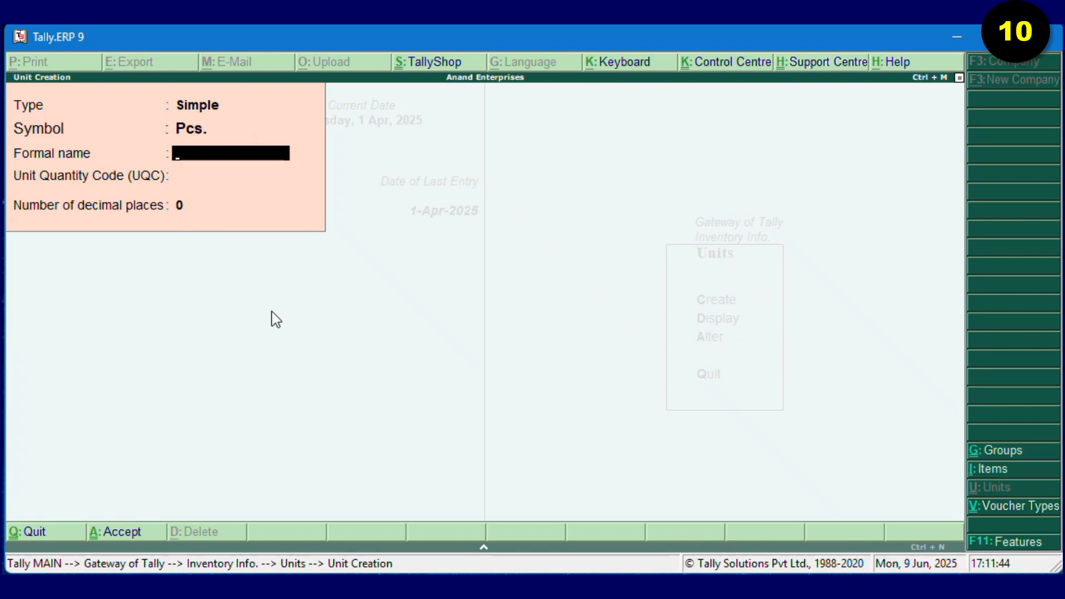
type("Pi")
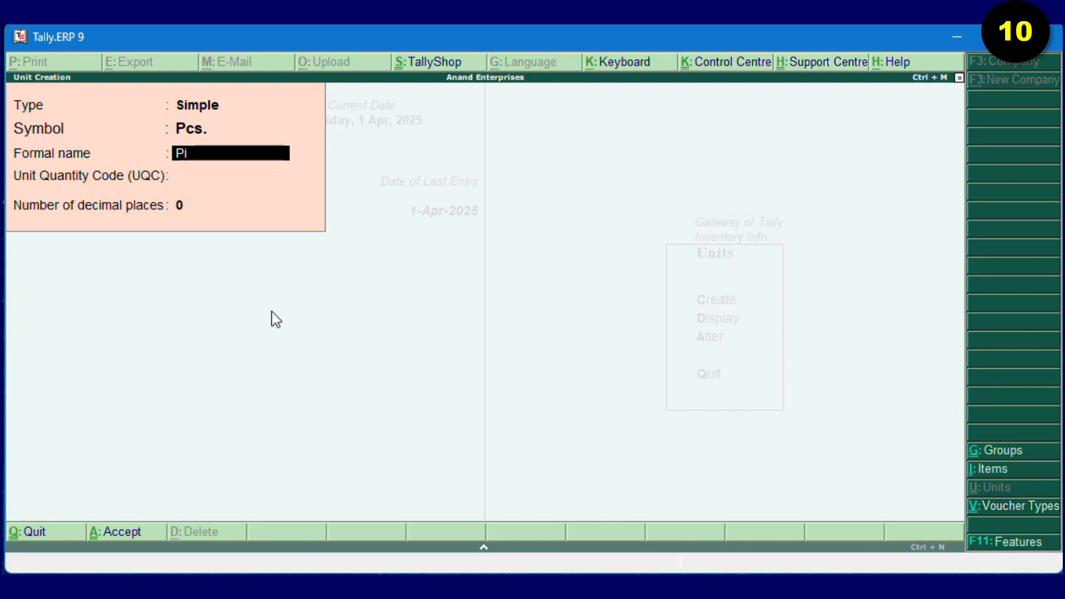
type("eces")
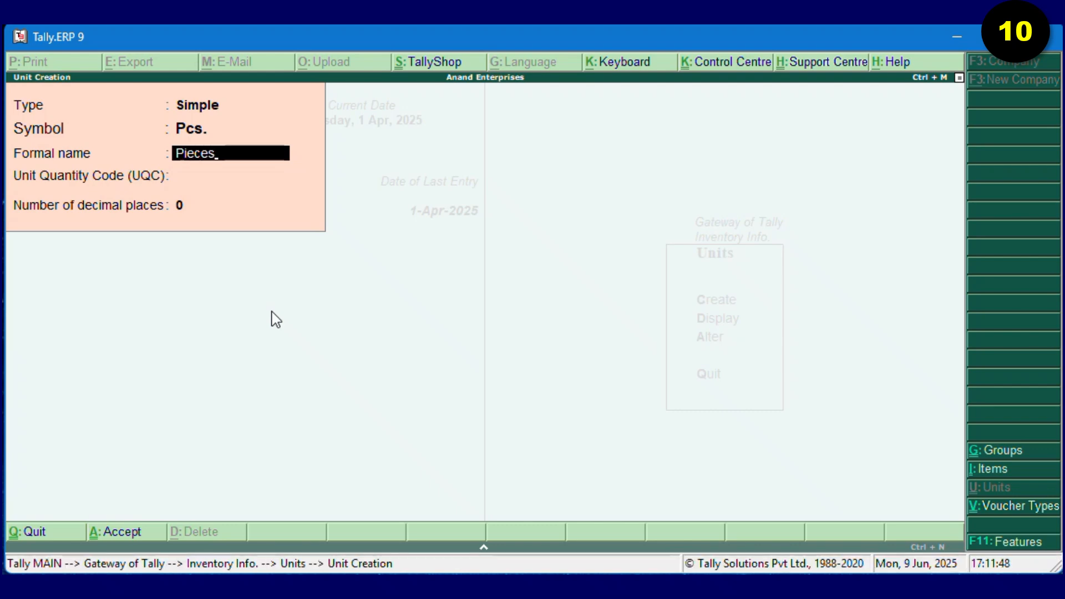
key("Return")
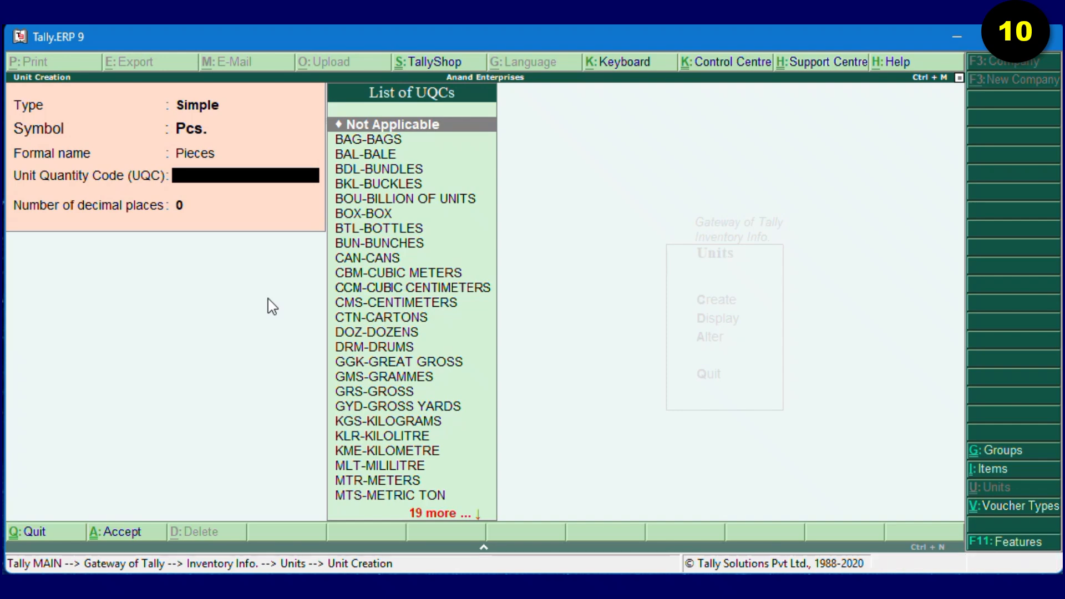
type("p")
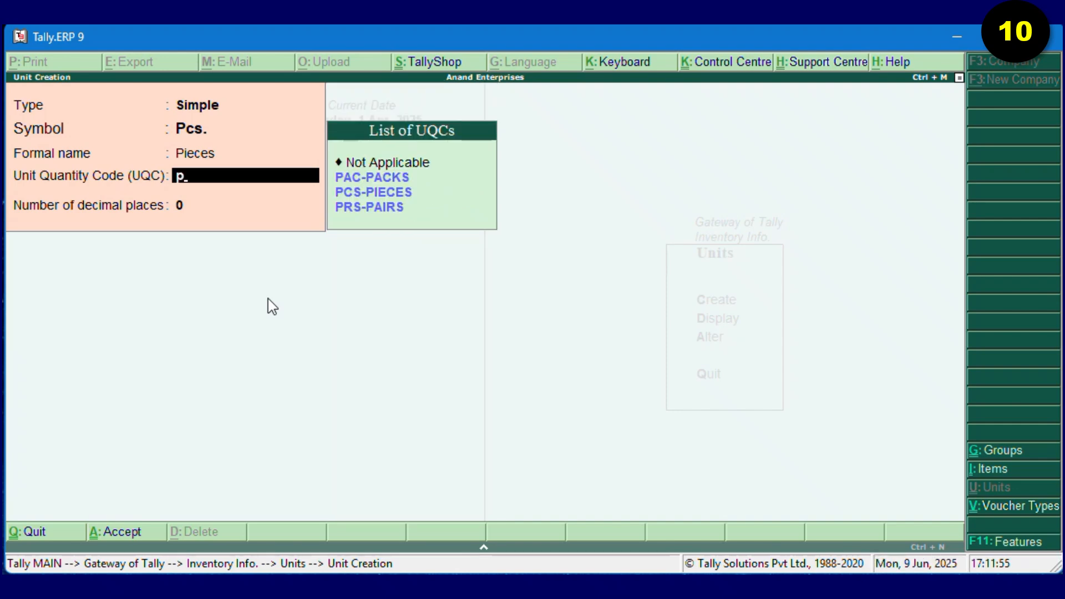
left_click(377, 191)
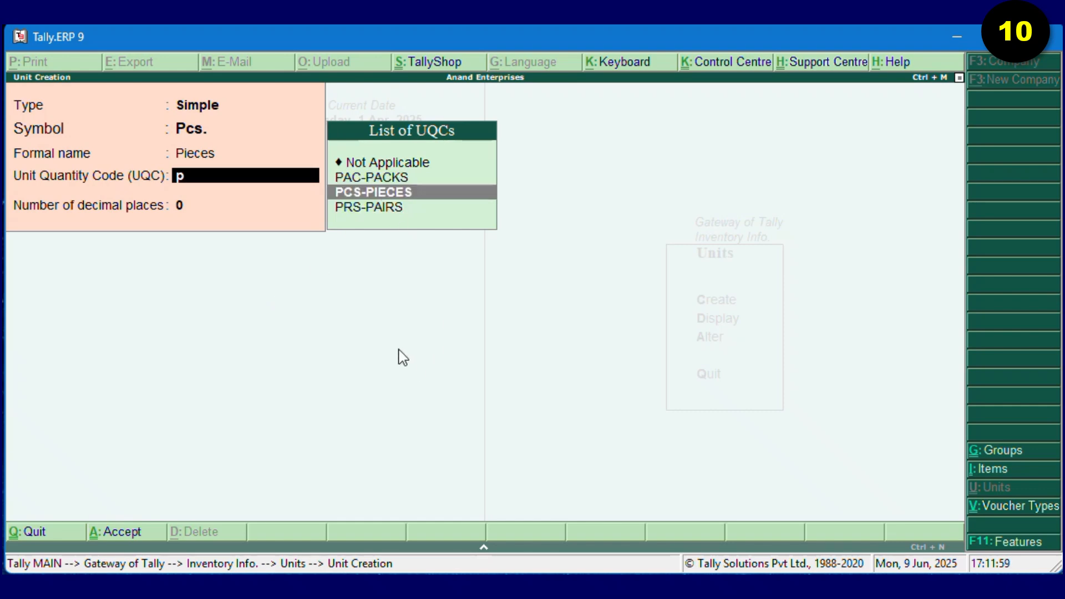
key("Return")
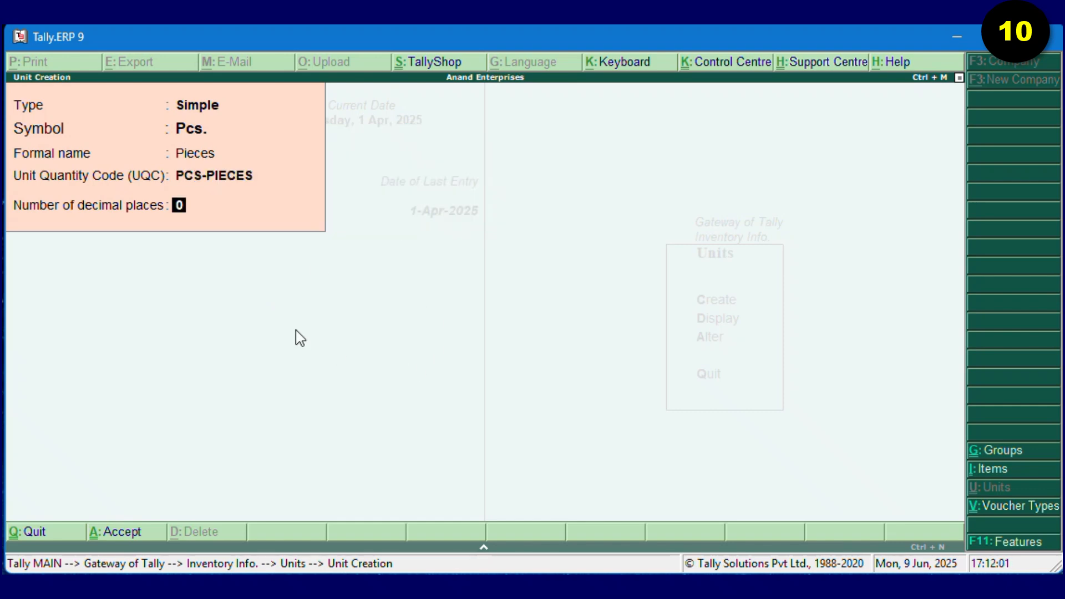
key("Return")
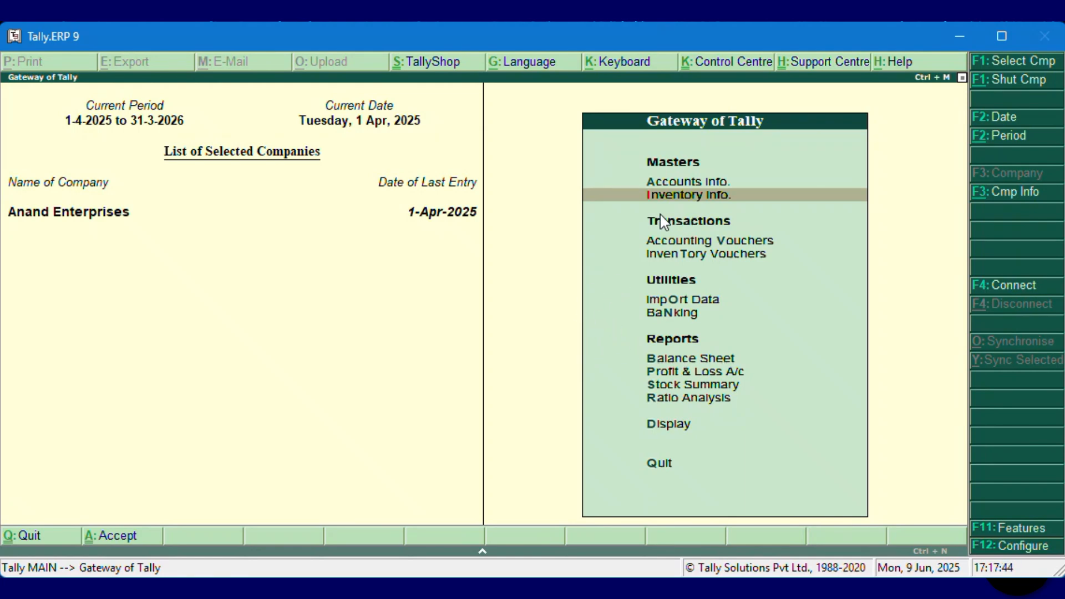
Step: Enable "Maintain stock categories" in the company's inventory features, save the change and return to the inventory masters
key("Return")
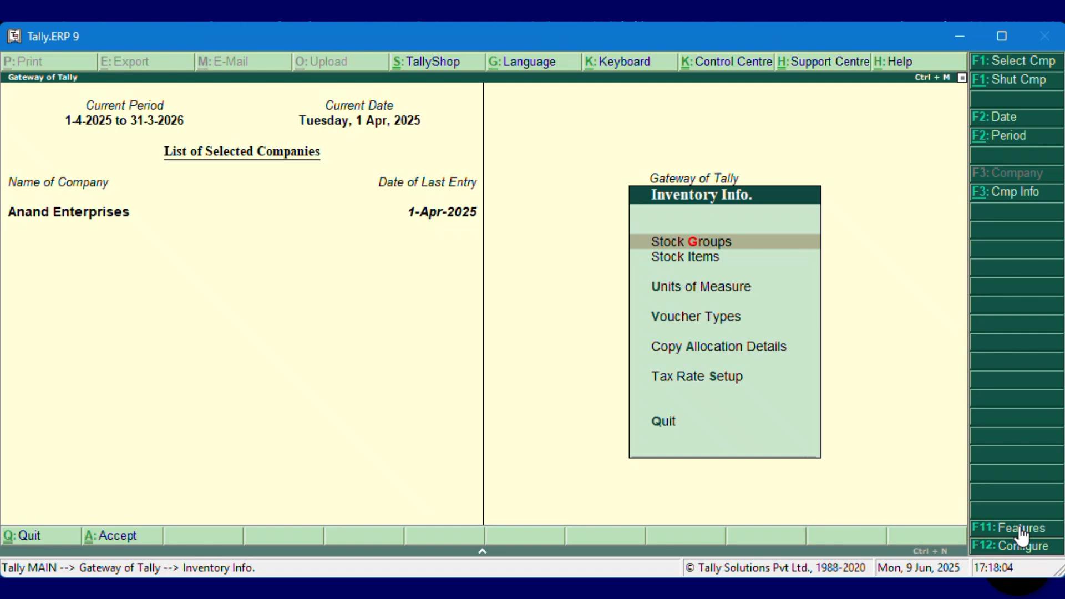
left_click(1015, 527)
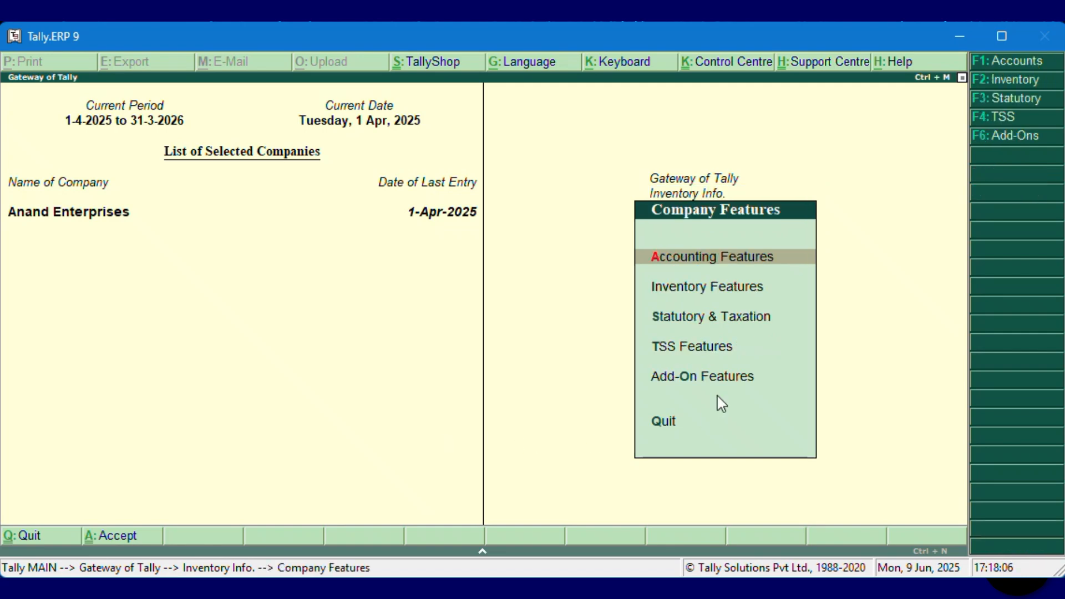
left_click(686, 293)
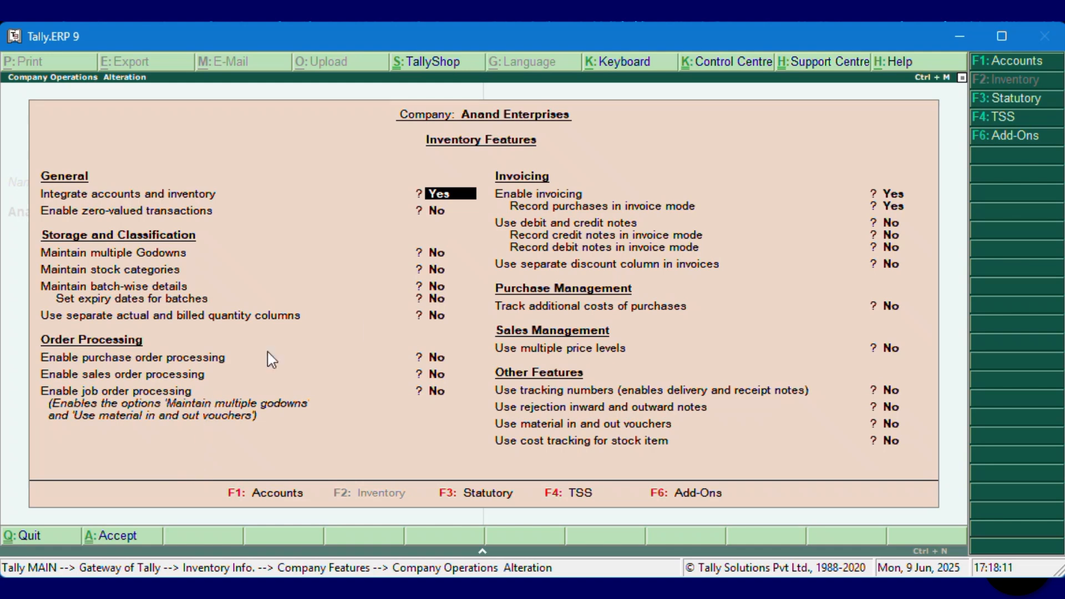
left_click(438, 272)
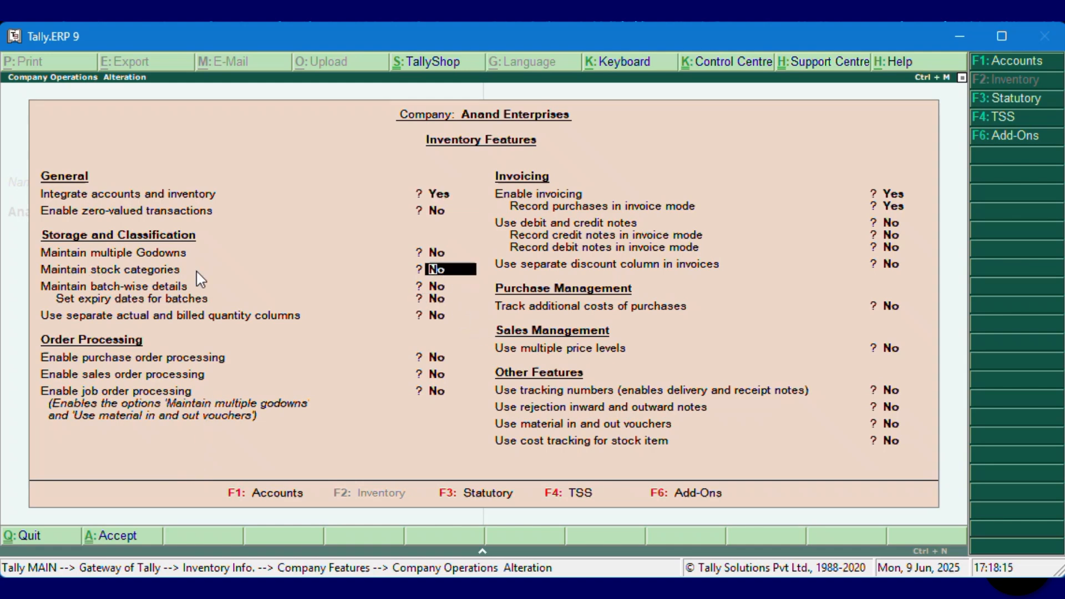
type("y")
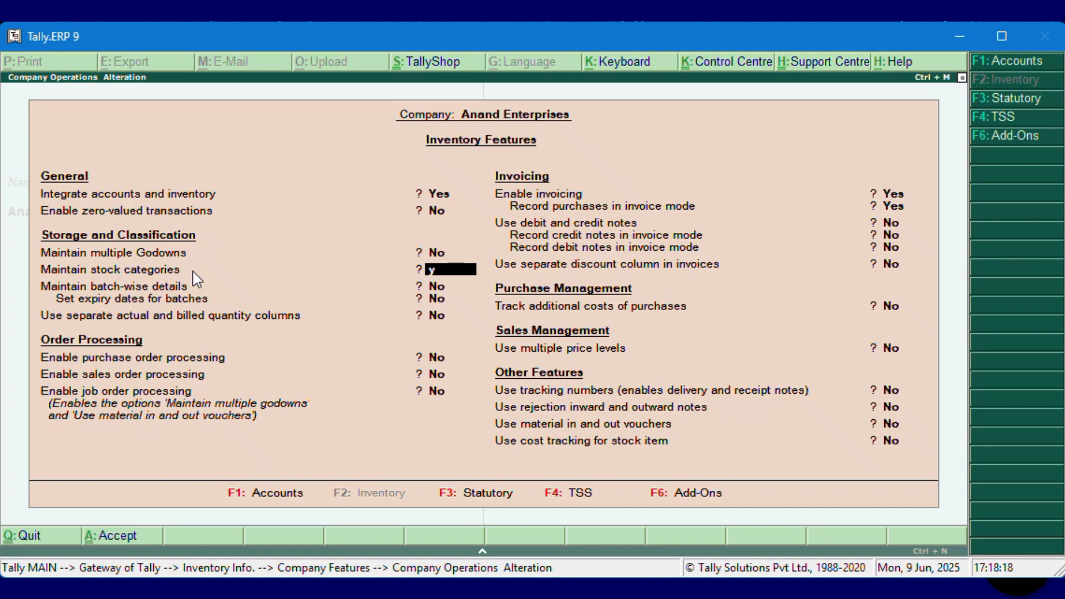
key("Return")
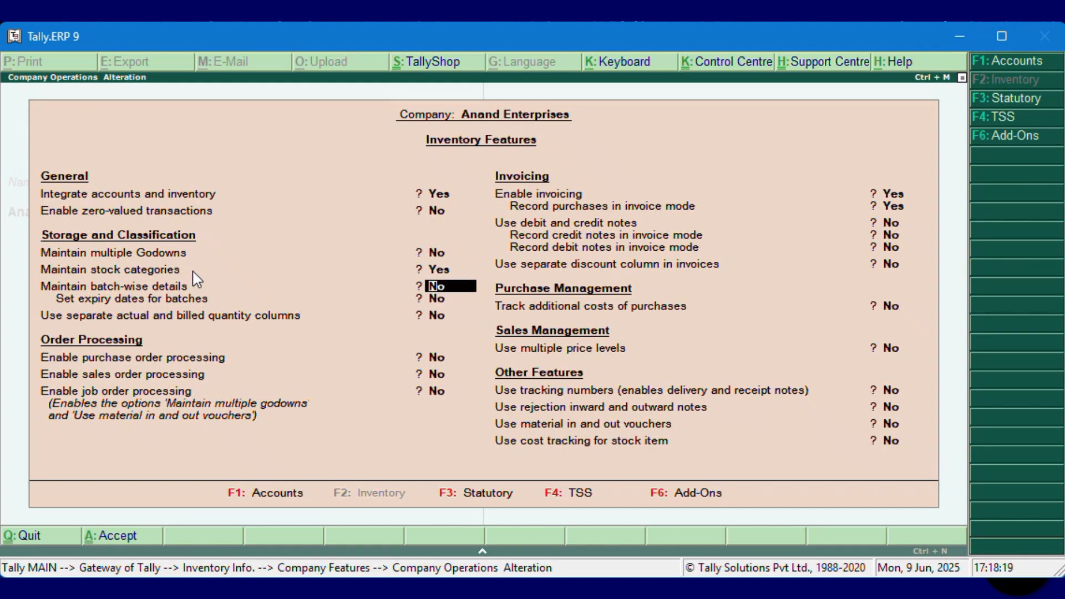
left_click(112, 534)
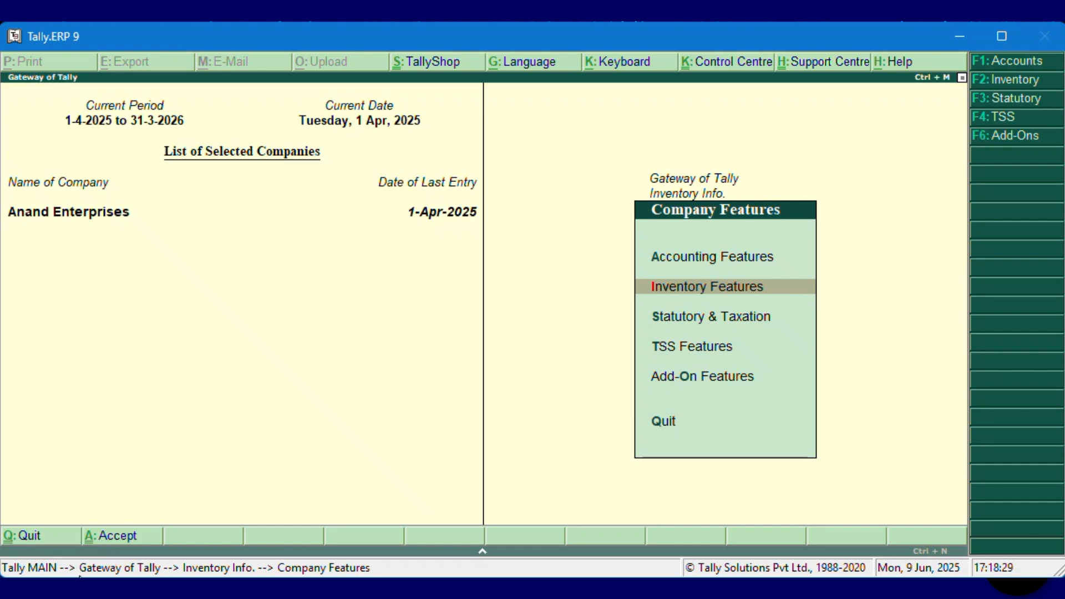
left_click(663, 425)
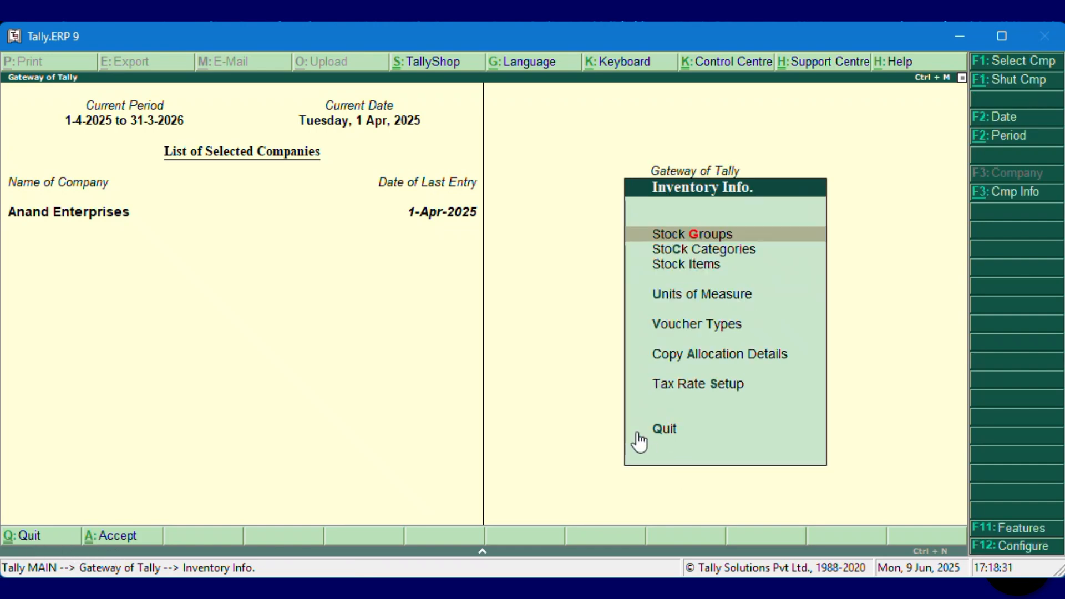
Step: Create a single stock category named Electronic Health Gadgets under Primary
left_click(697, 250)
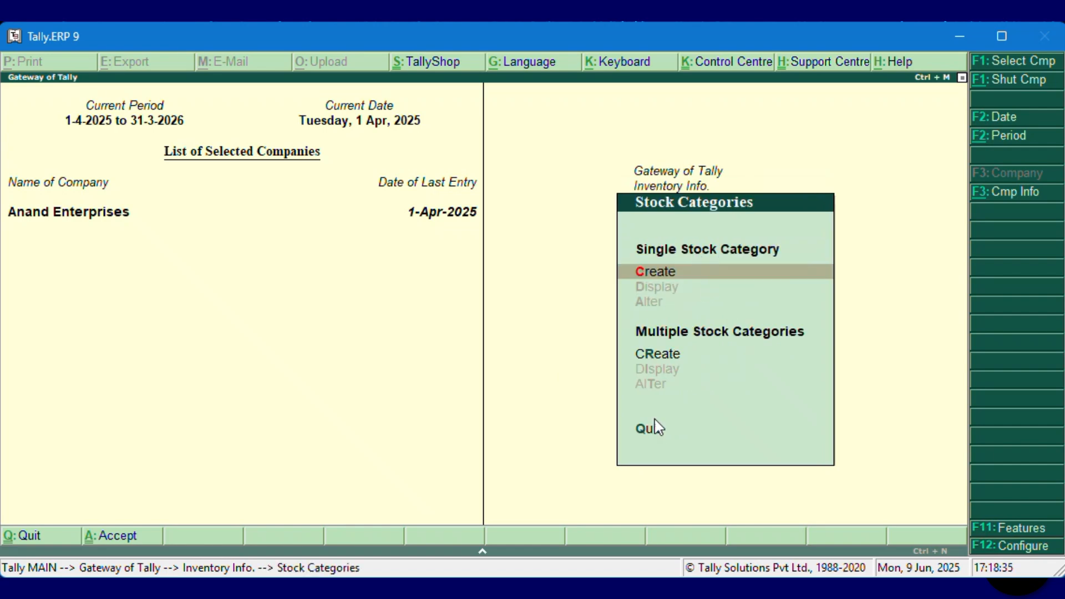
left_click(678, 273)
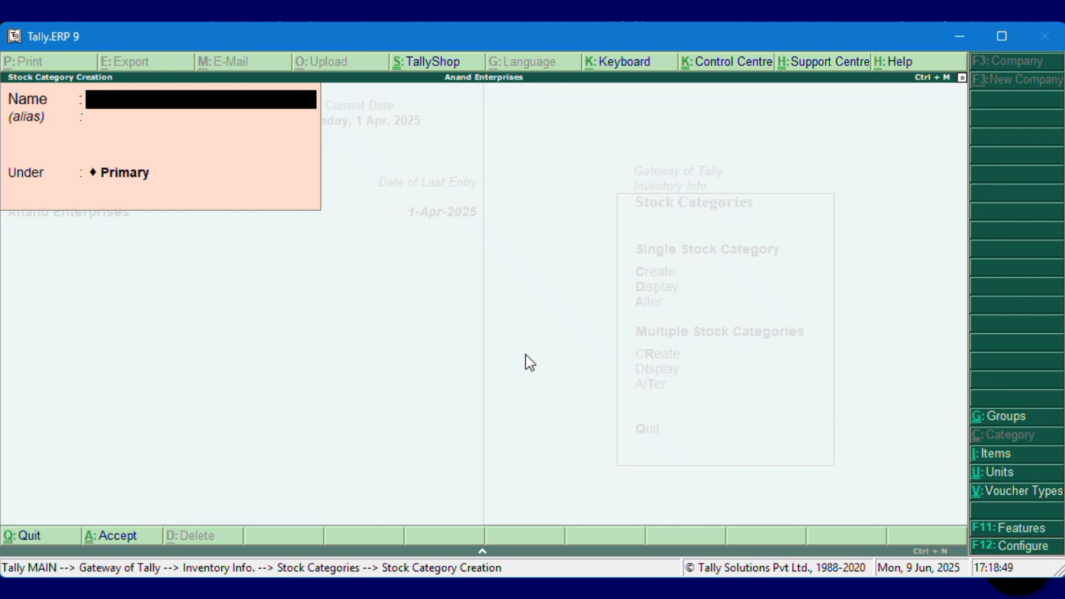
type("Electroni")
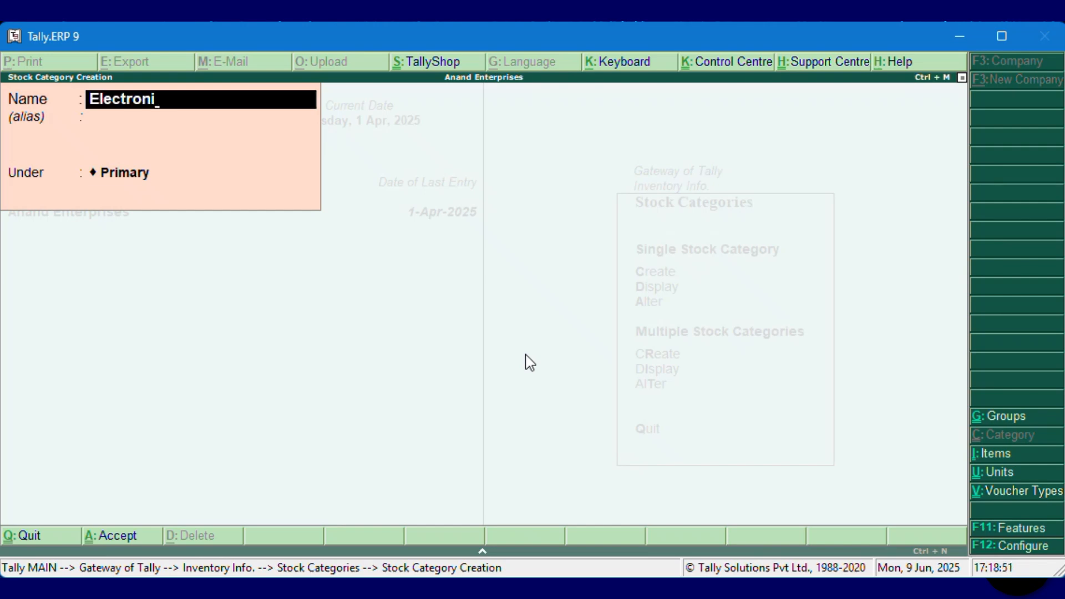
type("c Health")
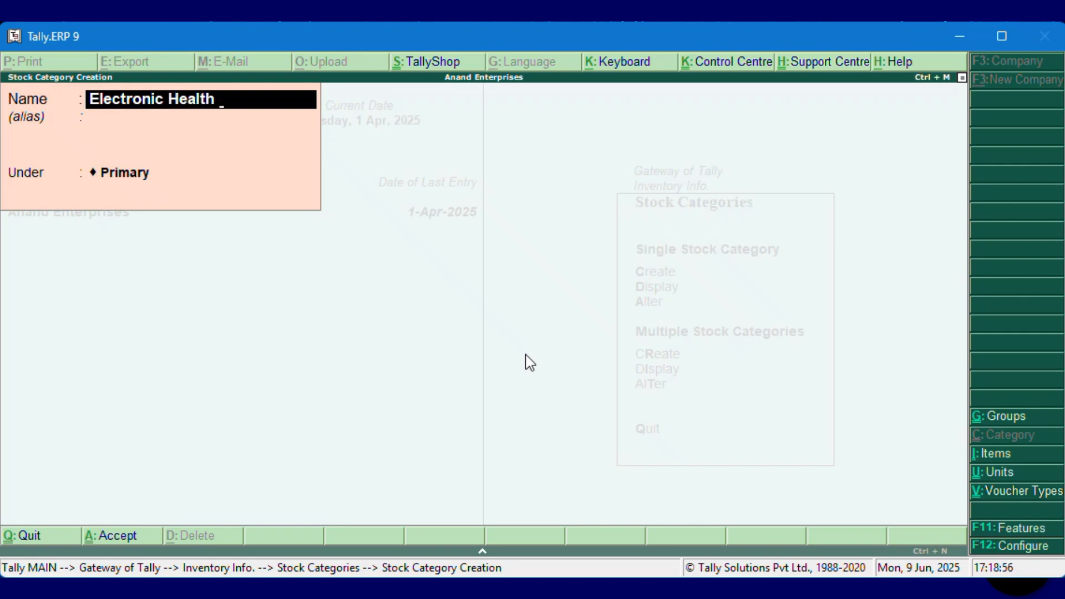
type(" Gadgets")
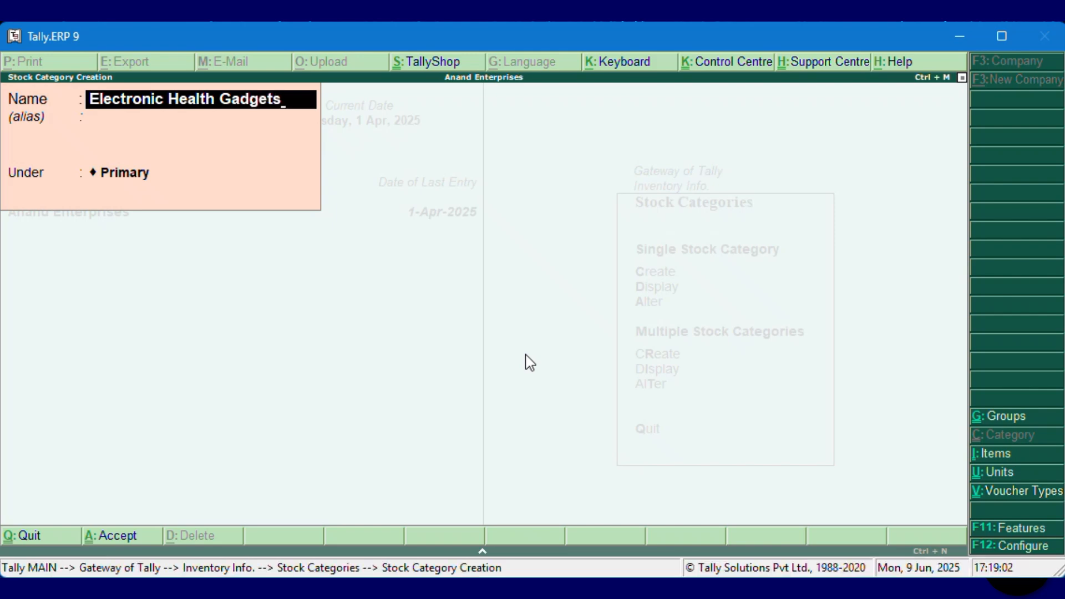
key("Return")
key("Return")
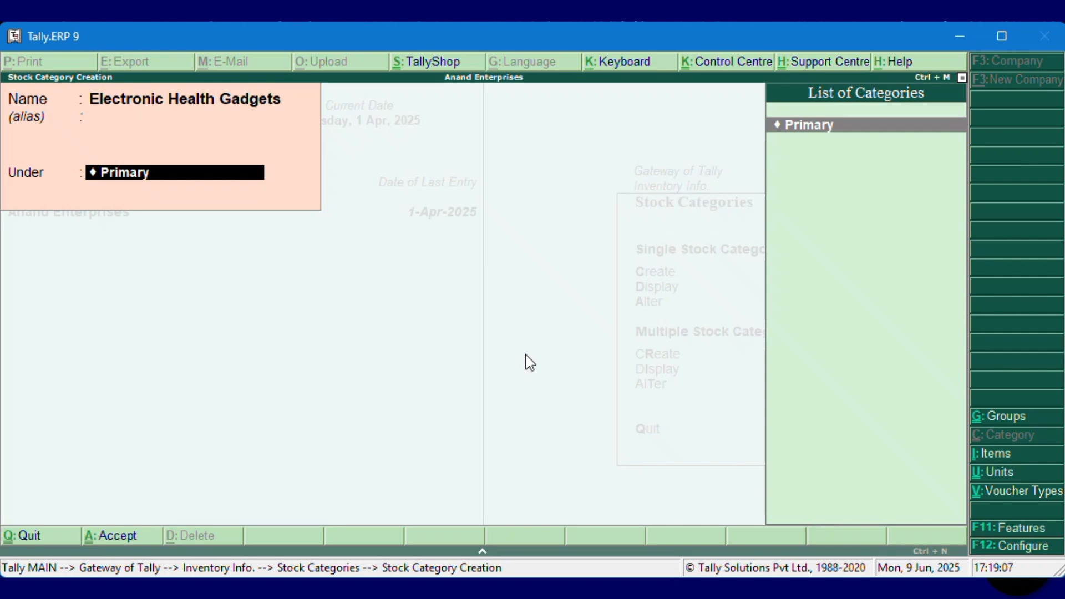
key("Return")
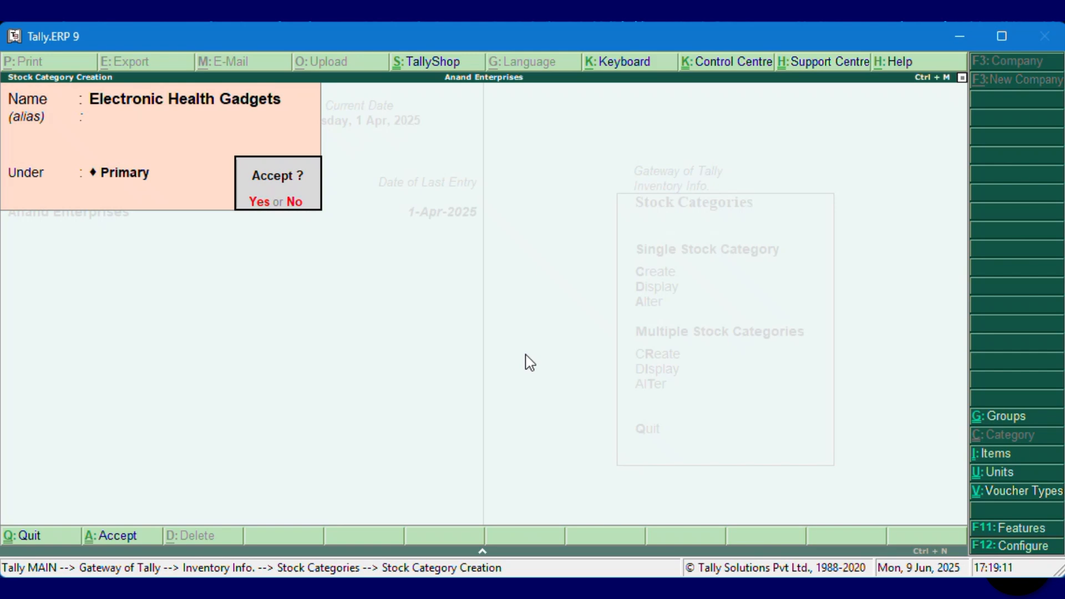
key("Return")
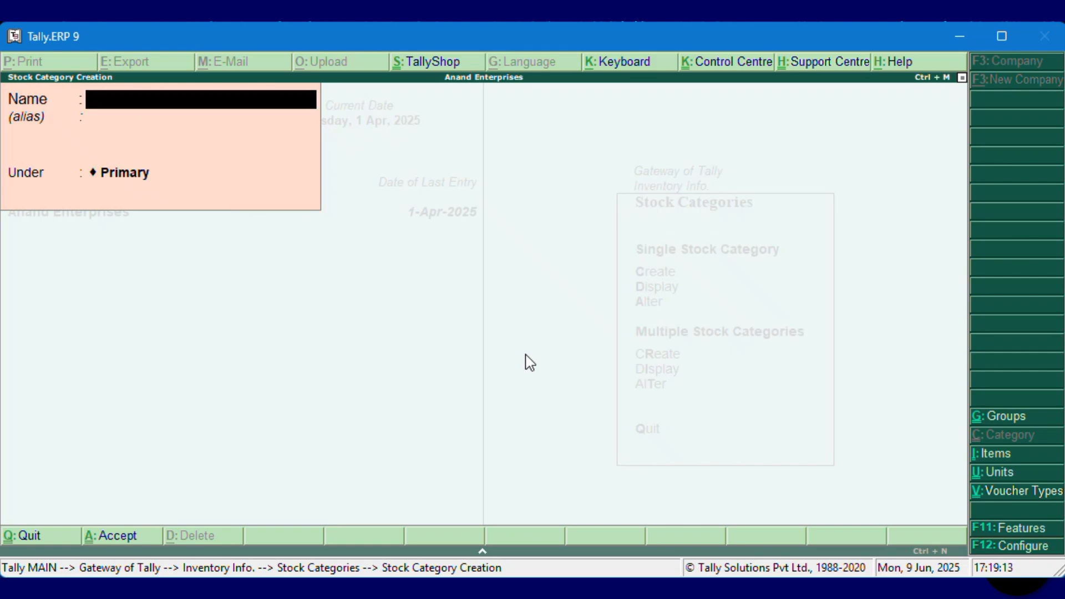
Step: Create another stock category named Health Products under Primary and leave the category creation form
type("Health Prod")
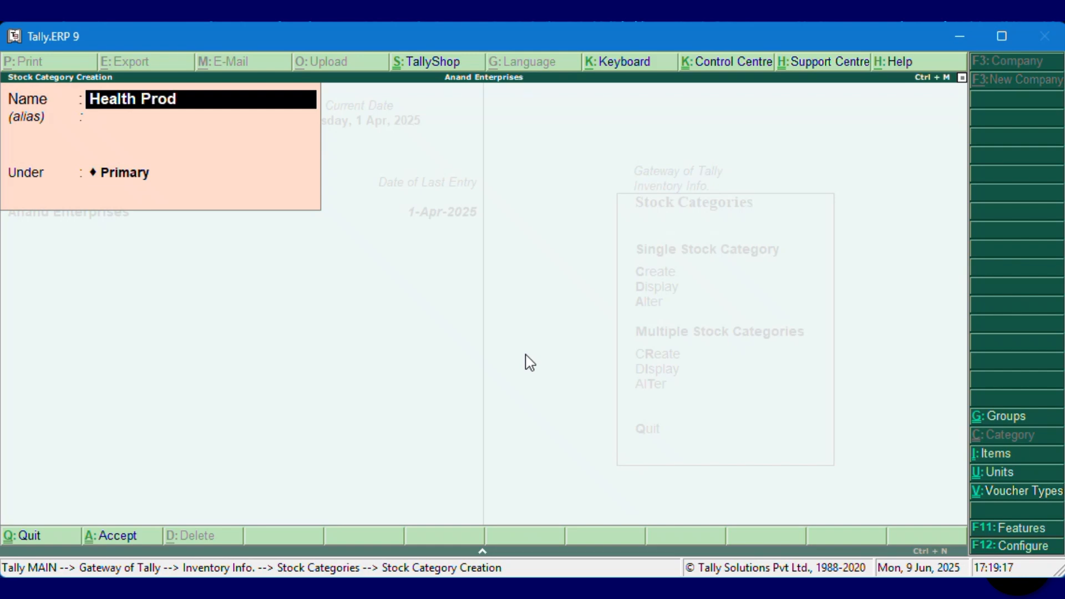
type("ucts")
key("Return")
key("Return")
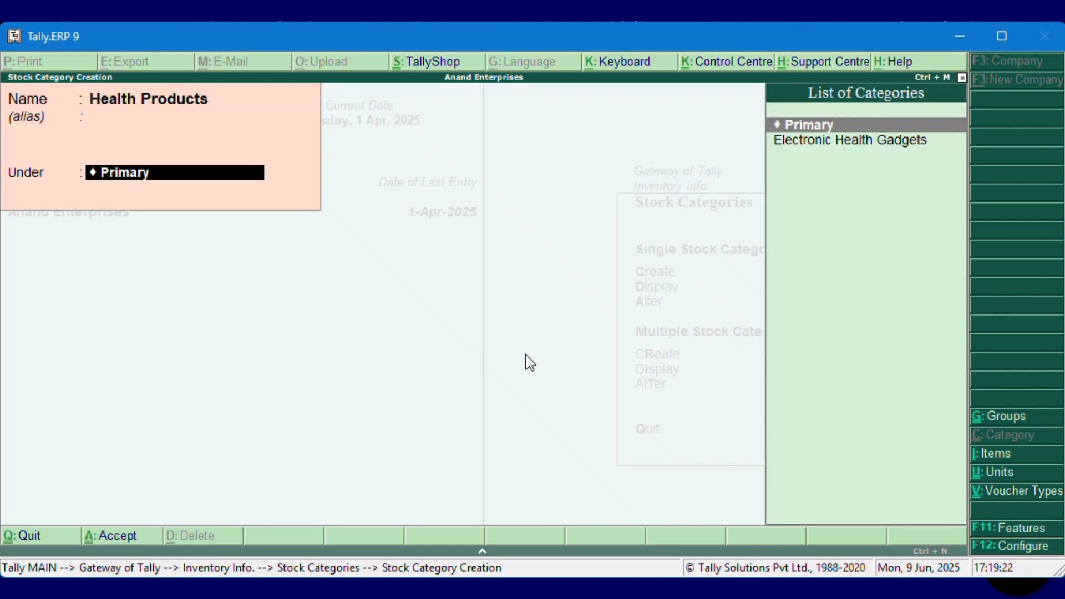
key("Return")
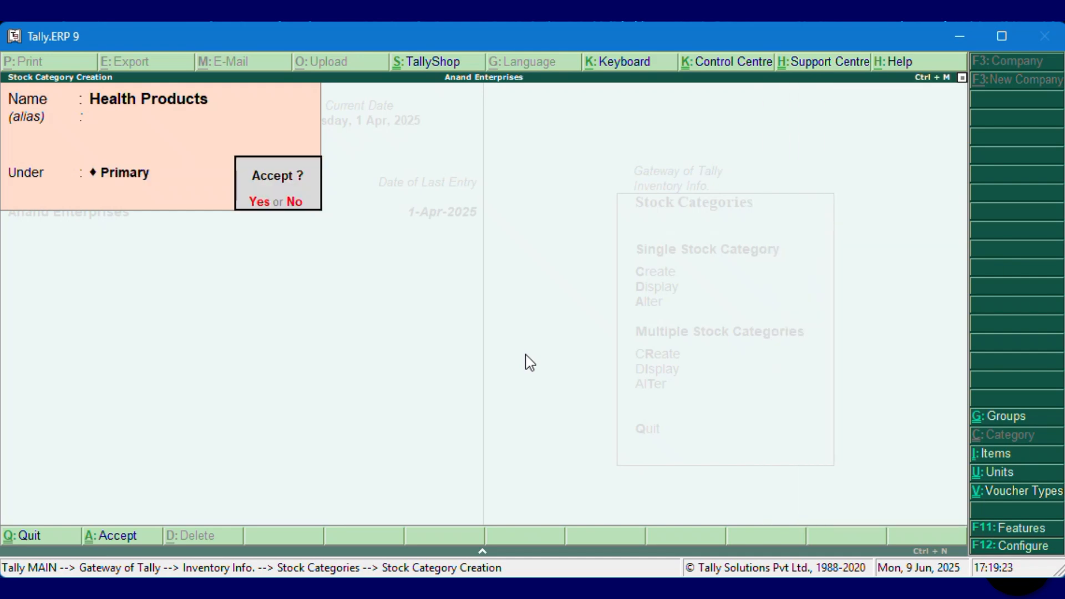
key("Return")
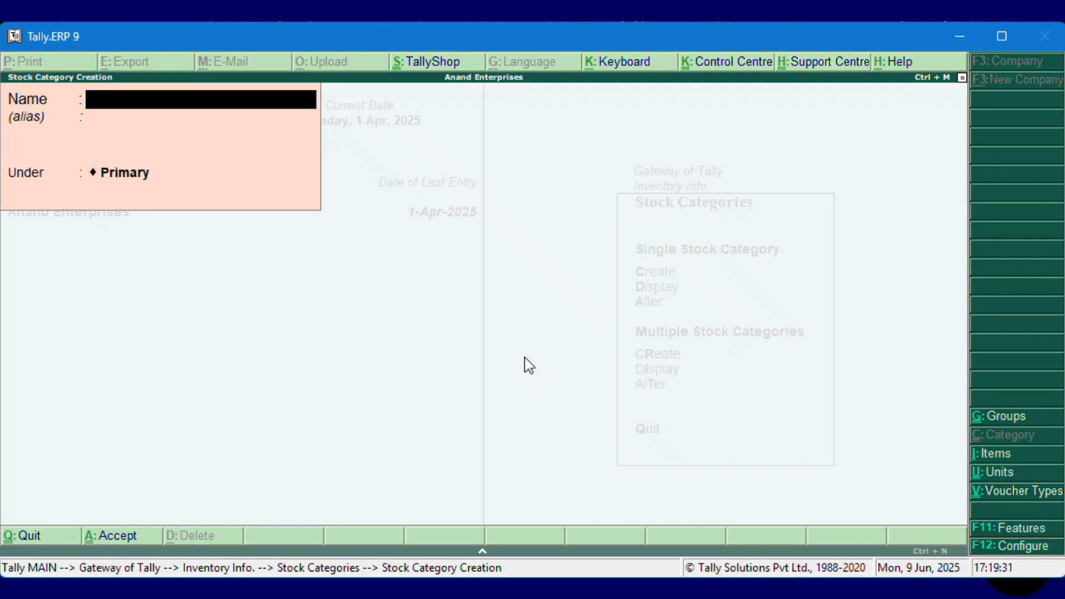
key("Escape")
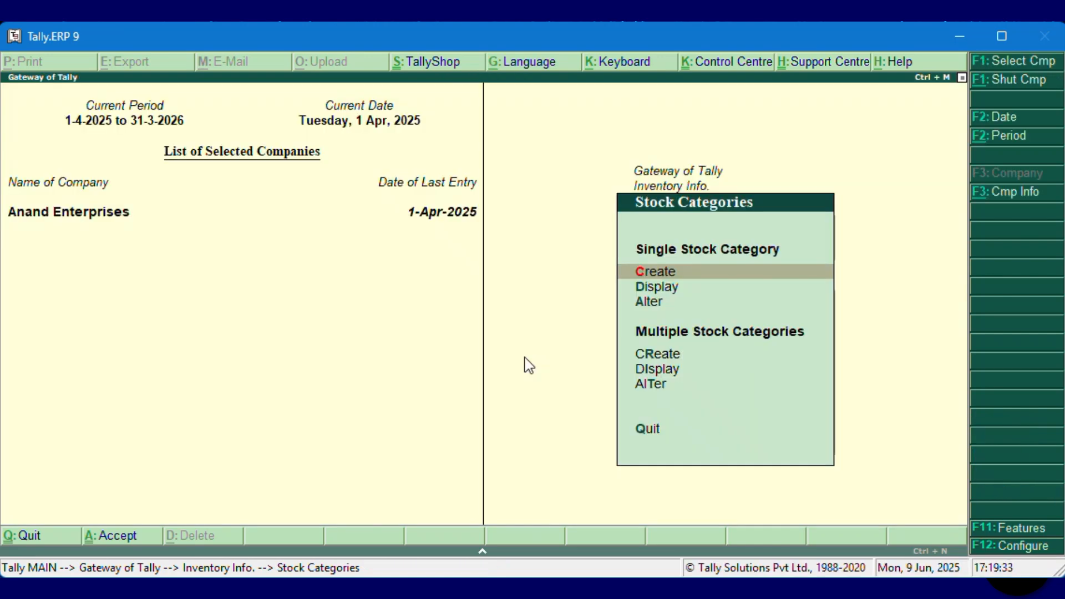
Step: Look up the list of existing stock categories available for alteration, then return to the inventory masters
key("Down")
key("Down")
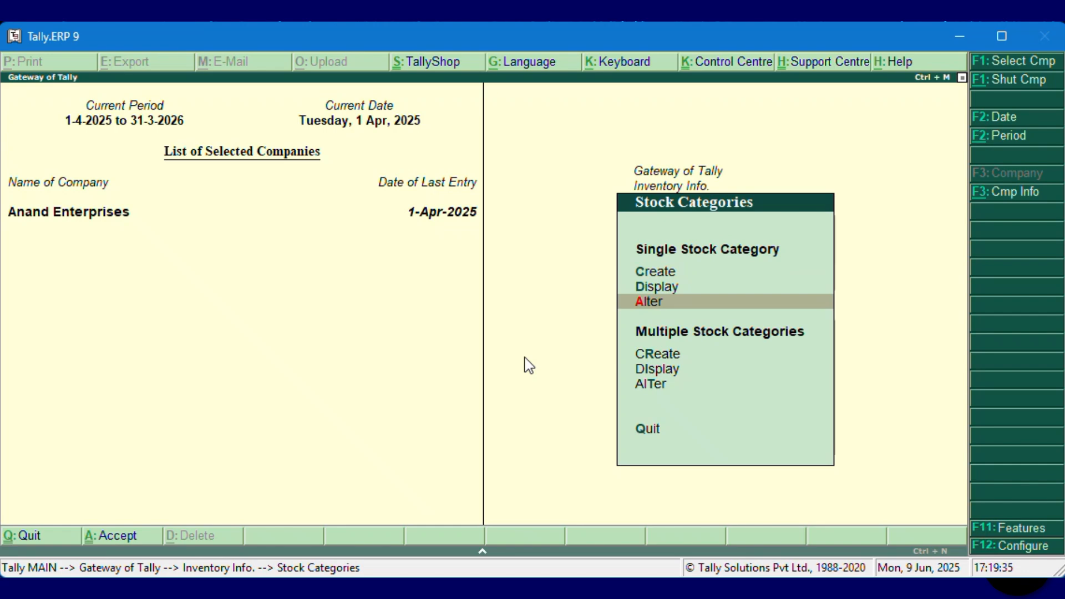
key("Return")
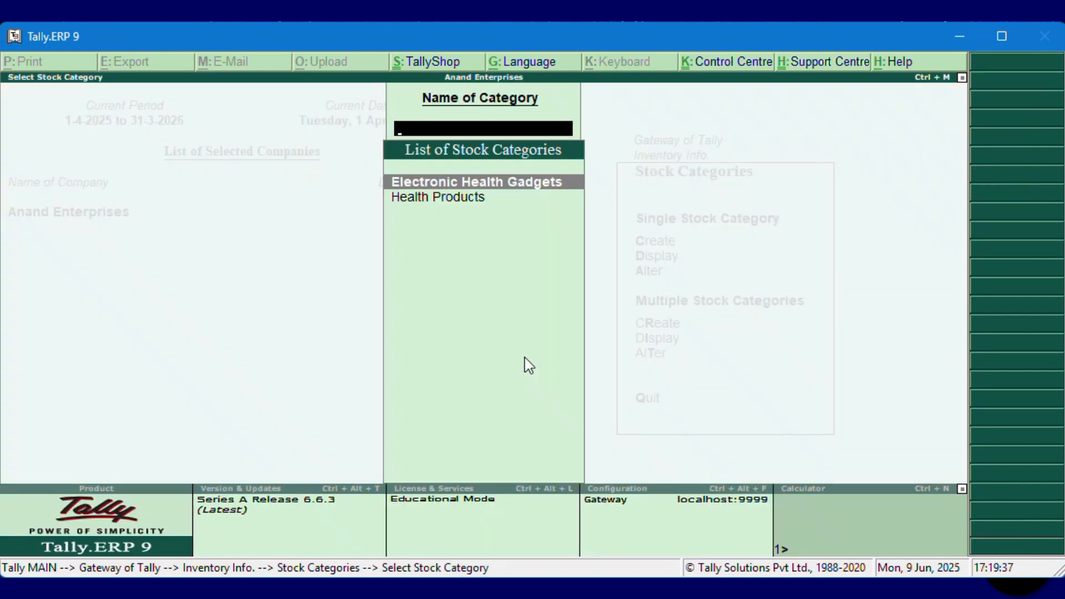
key("Escape")
key("Escape")
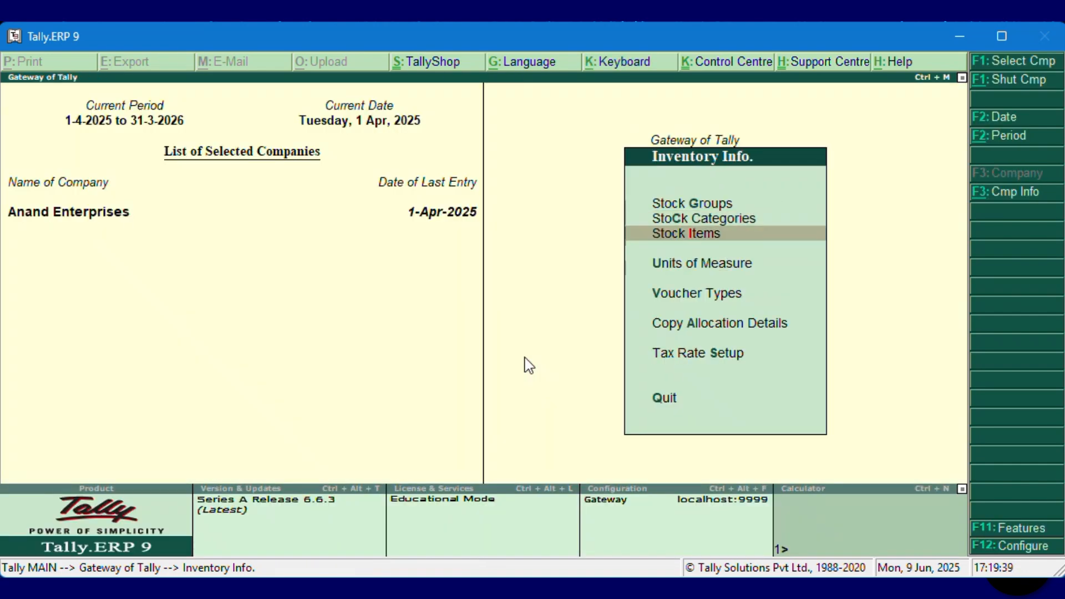
Step: Look up the list of existing units of measure available for display, then return to the inventory masters
key("Down")
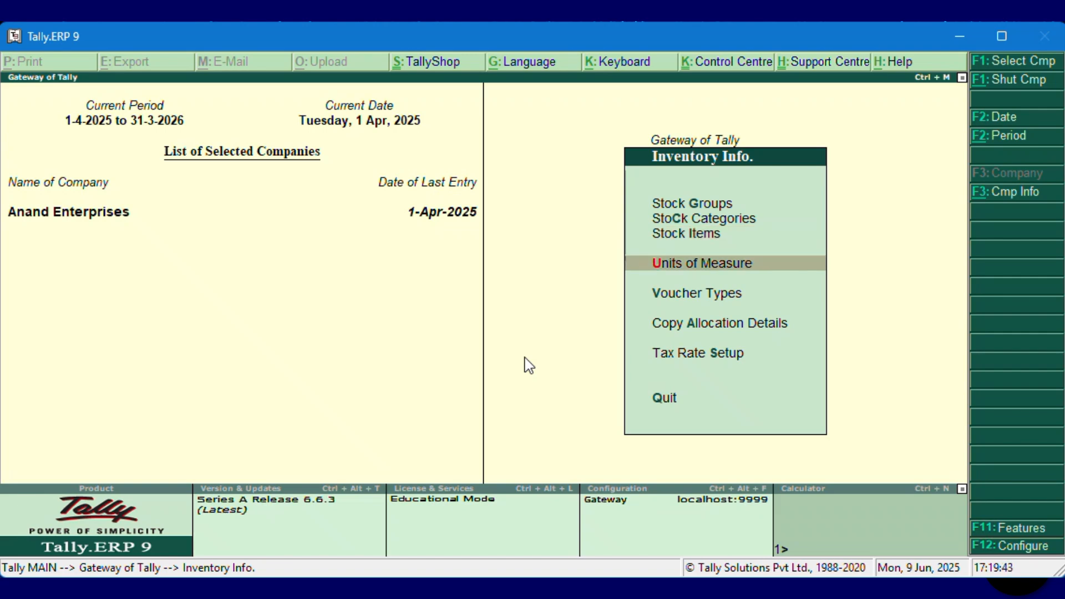
key("Return")
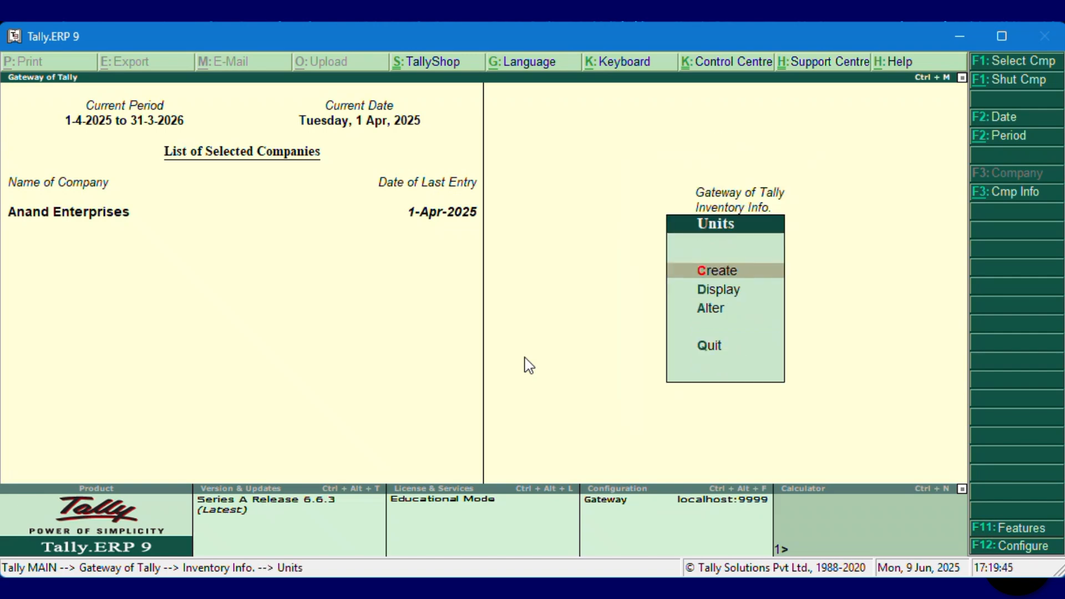
key("Down")
key("Return")
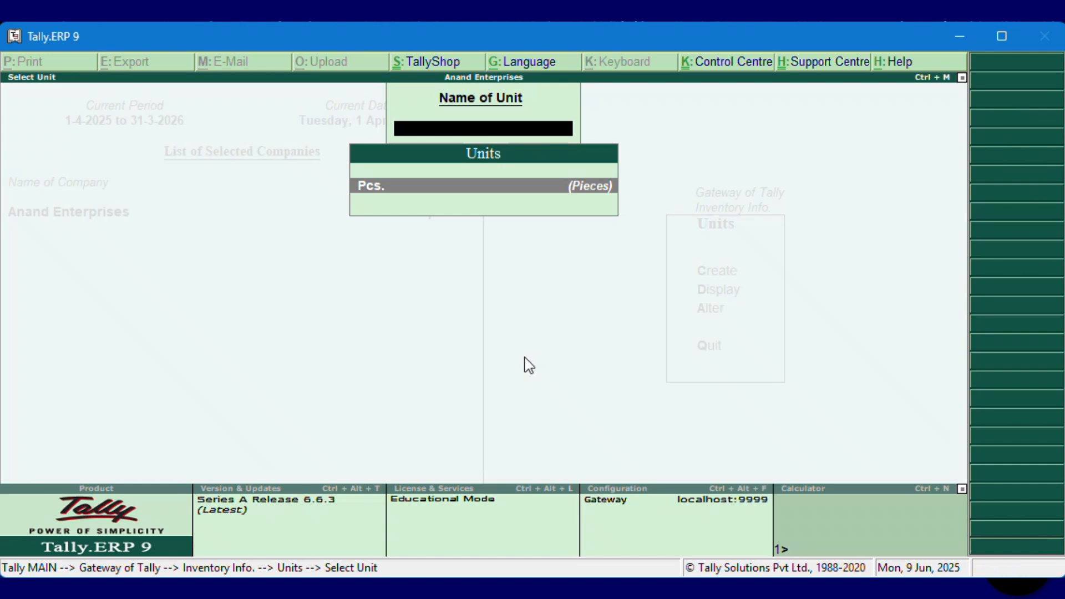
key("Escape")
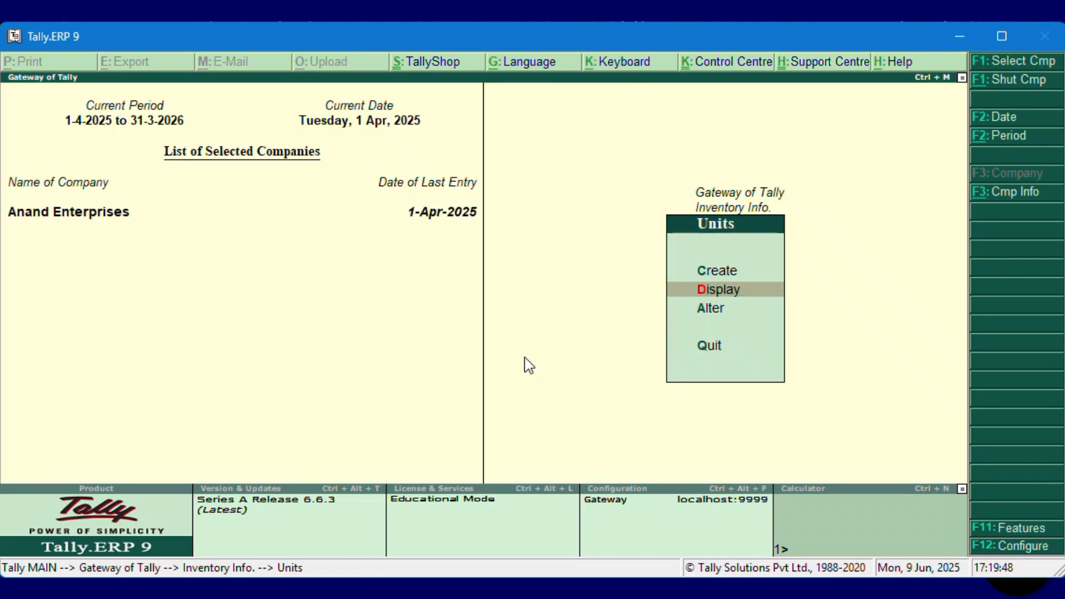
key("Escape")
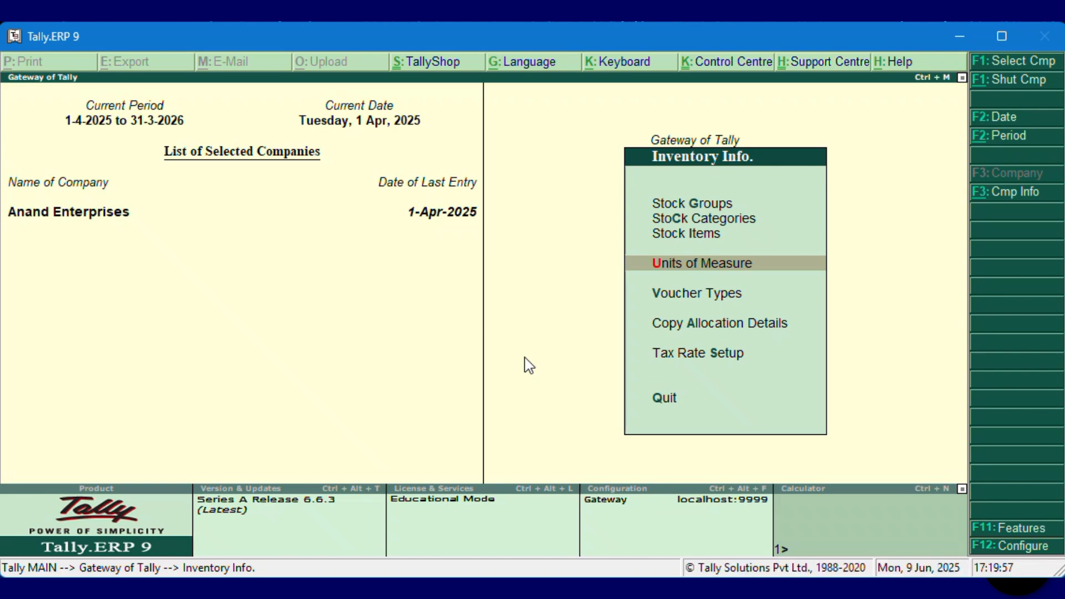
Step: Start a single stock group named Oximeter under Primary, without an alias and with quantities of items not added
key("Up")
key("Up")
key("Up")
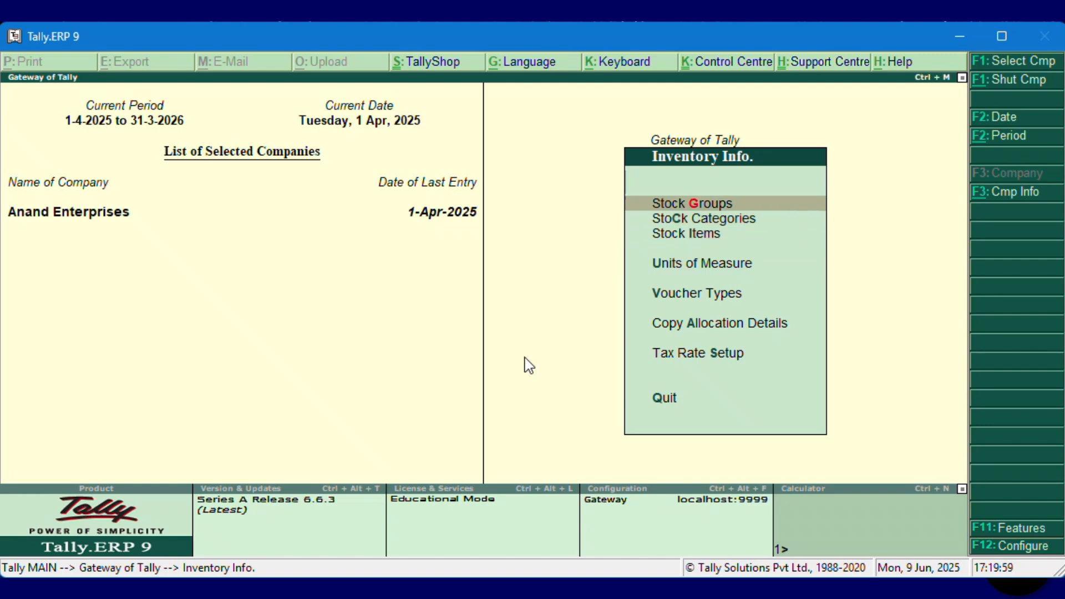
key("Return")
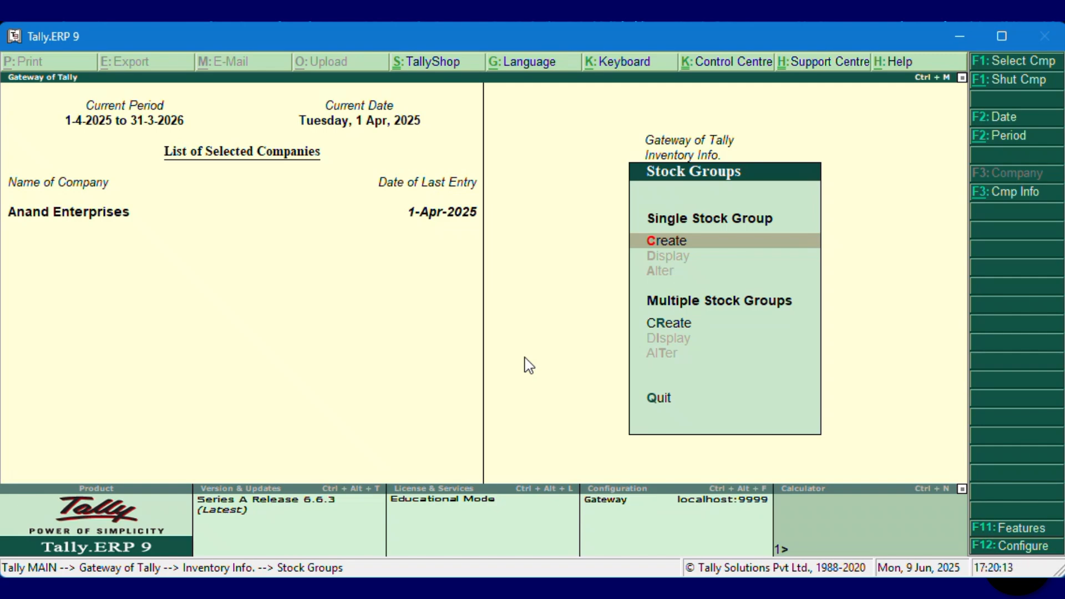
key("Return")
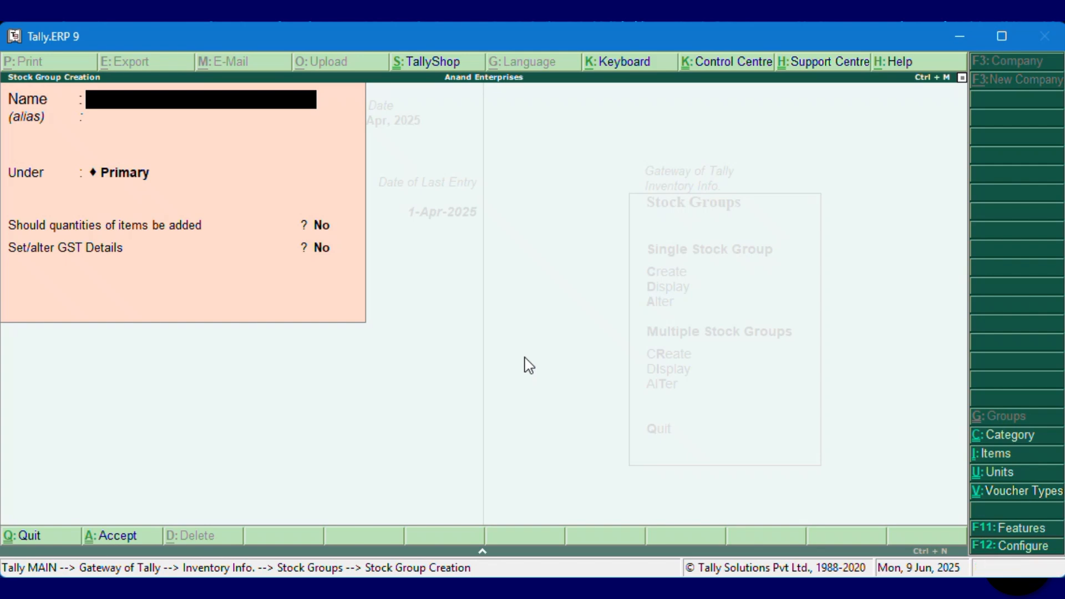
type("Oxim")
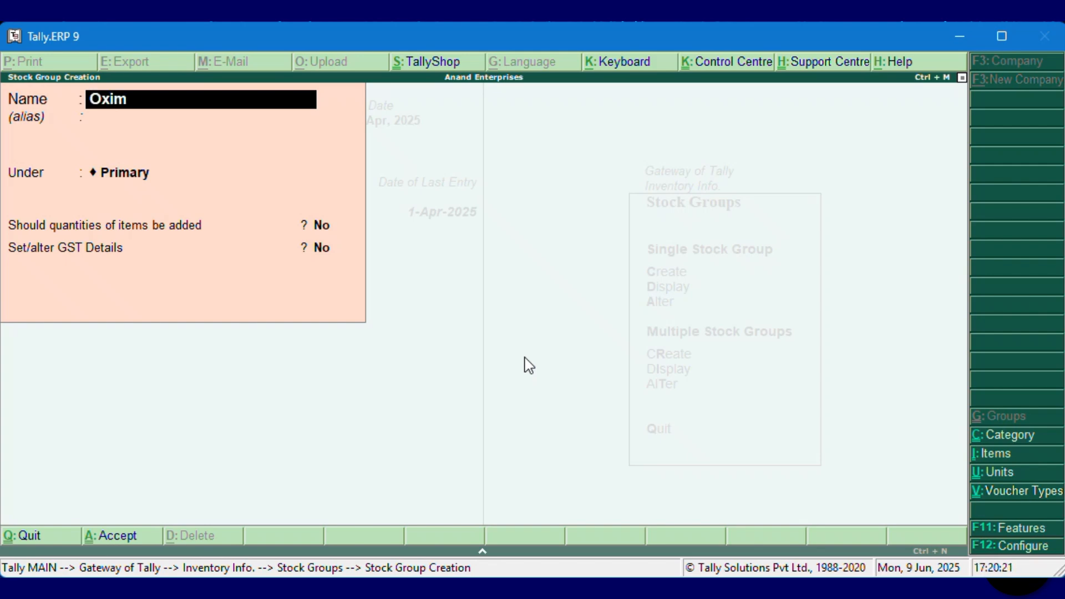
type("eter")
key("Return")
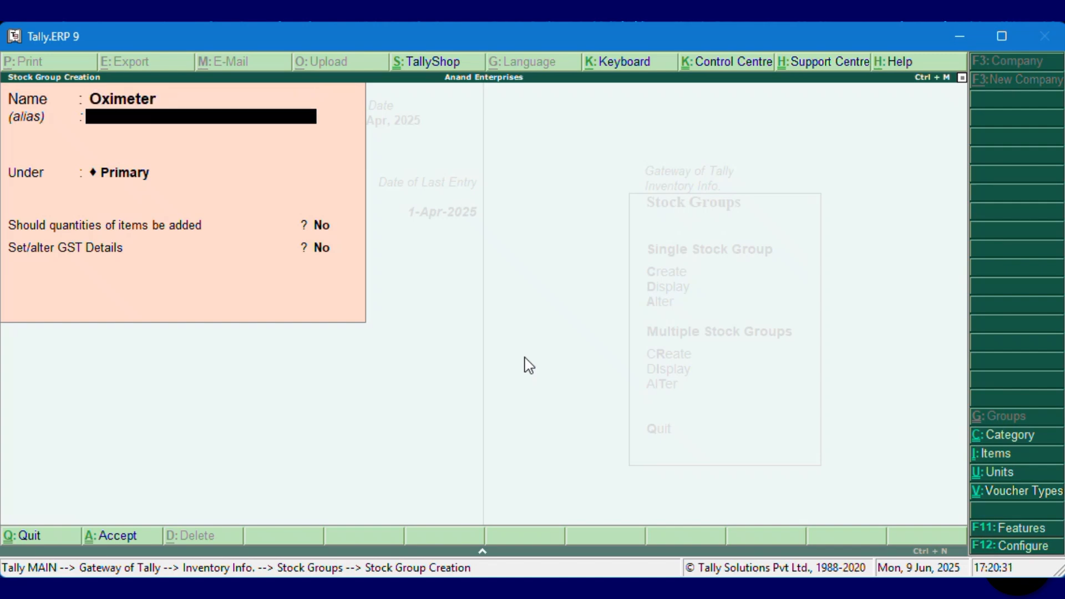
key("Return")
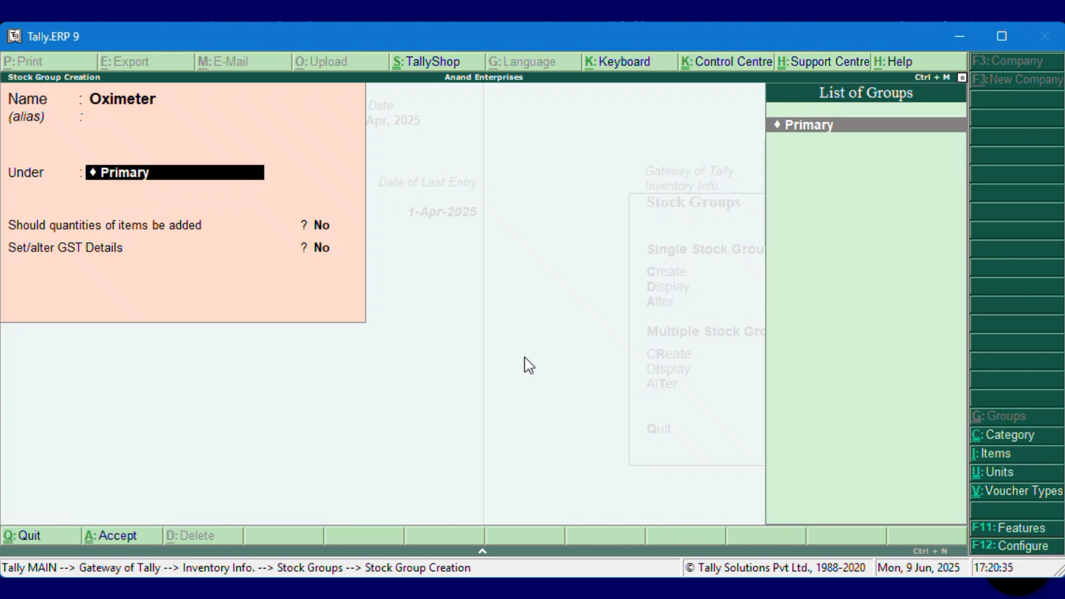
key("Return")
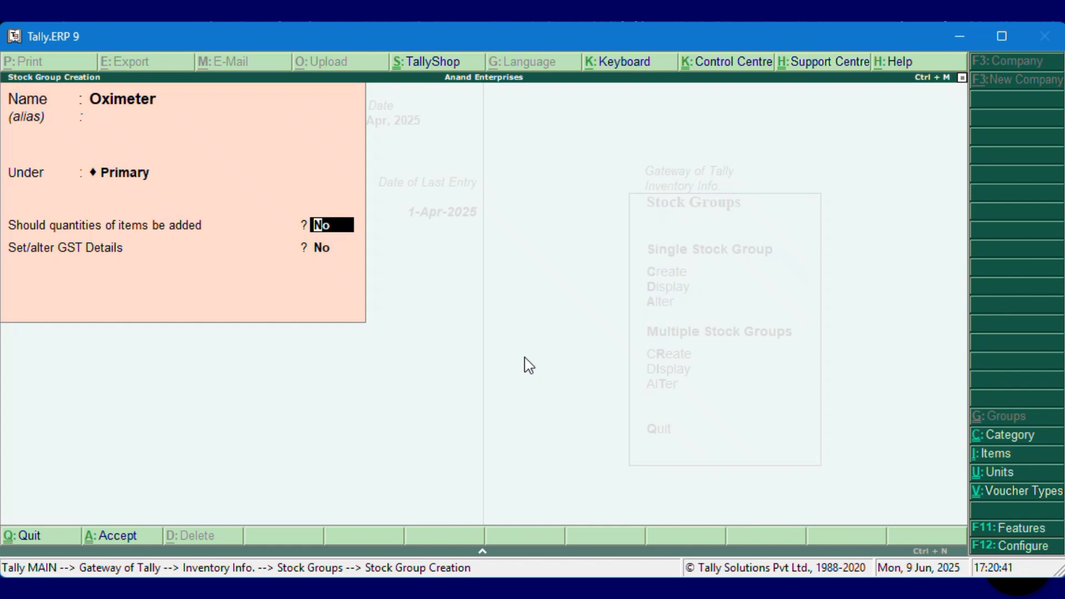
key("Return")
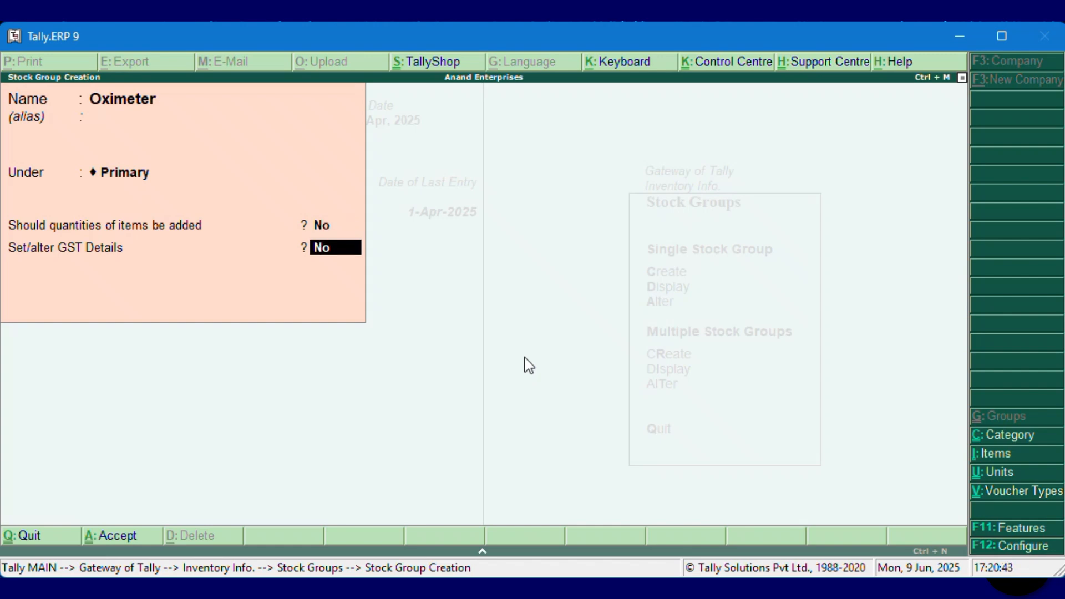
Step: Enable GST details for the Oximeter stock group and enter the description Digital Health Equipments
type("y")
key("Return")
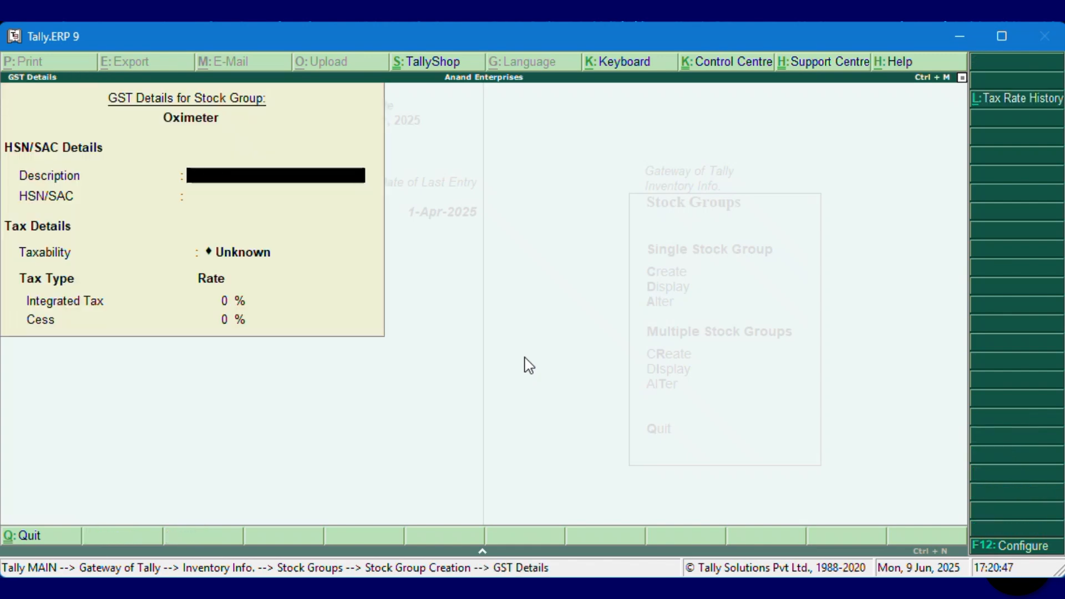
type("Digi")
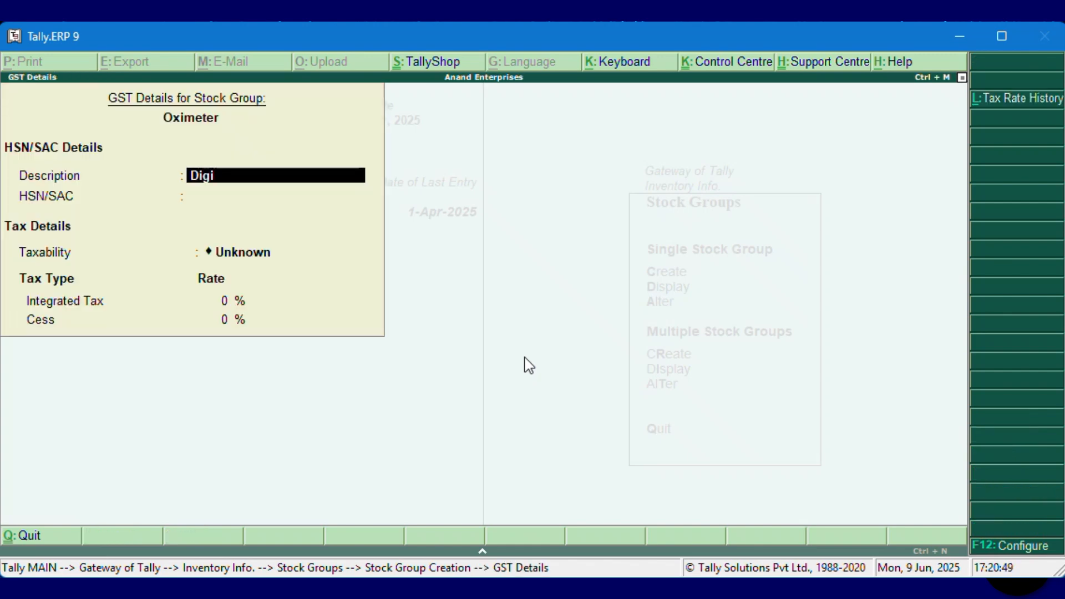
type("tal H")
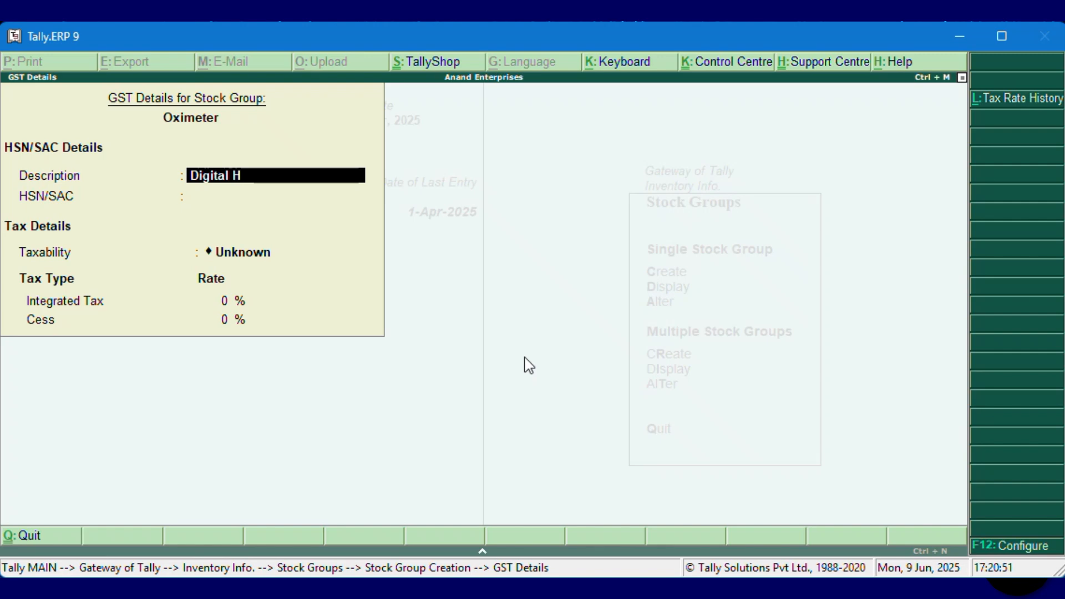
type("ealth Eq")
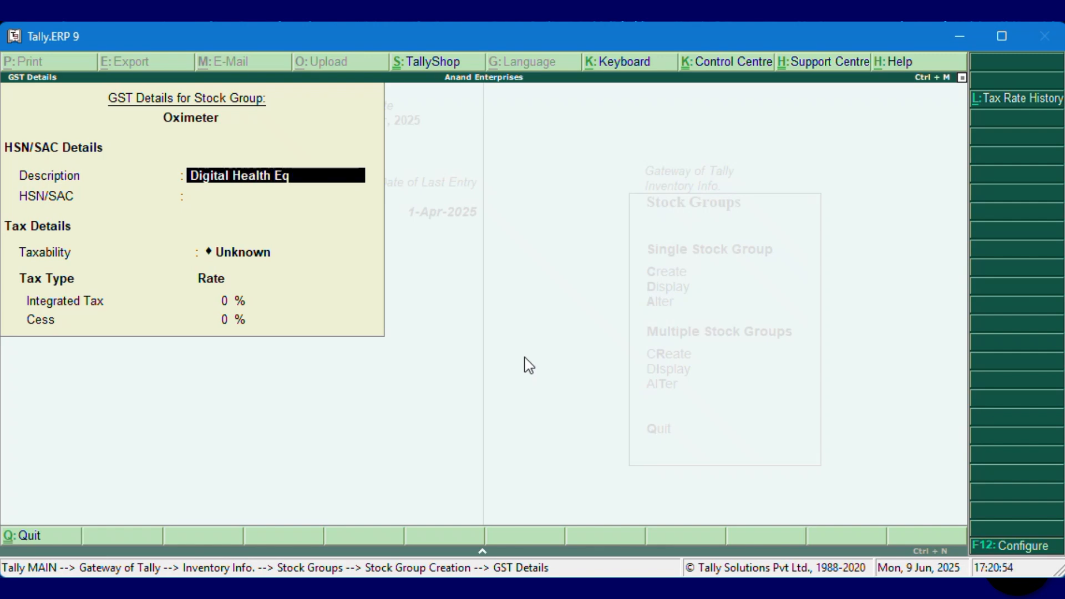
type("uipments")
key("Return")
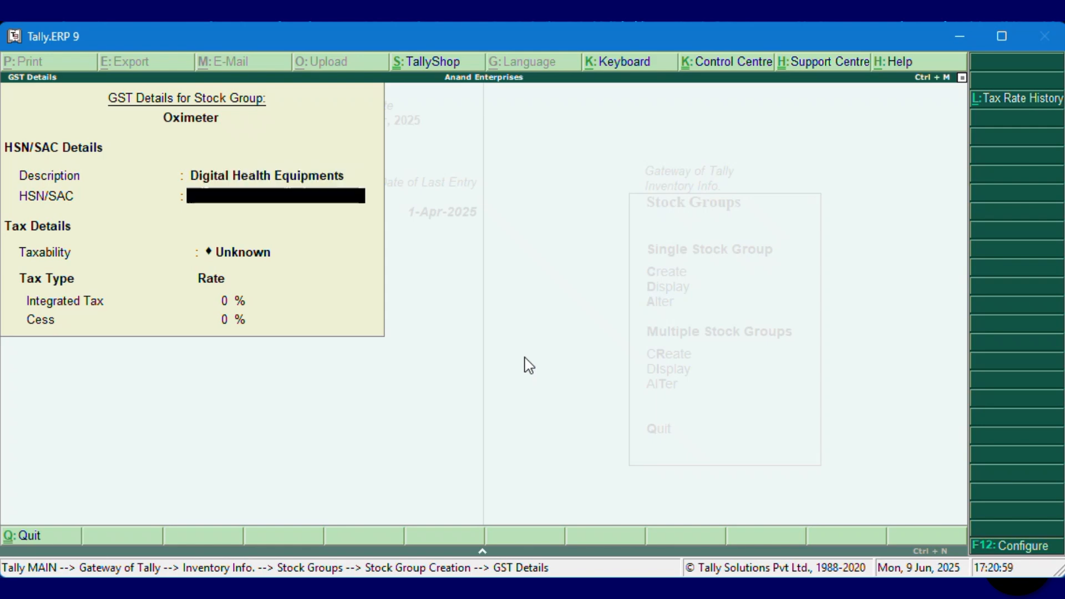
Step: Set HSN/SAC 9018, taxability Taxable, integrated tax 12% and cess 0%, then save the stock group and return to the inventory masters
type("9018")
key("Return")
key("t")
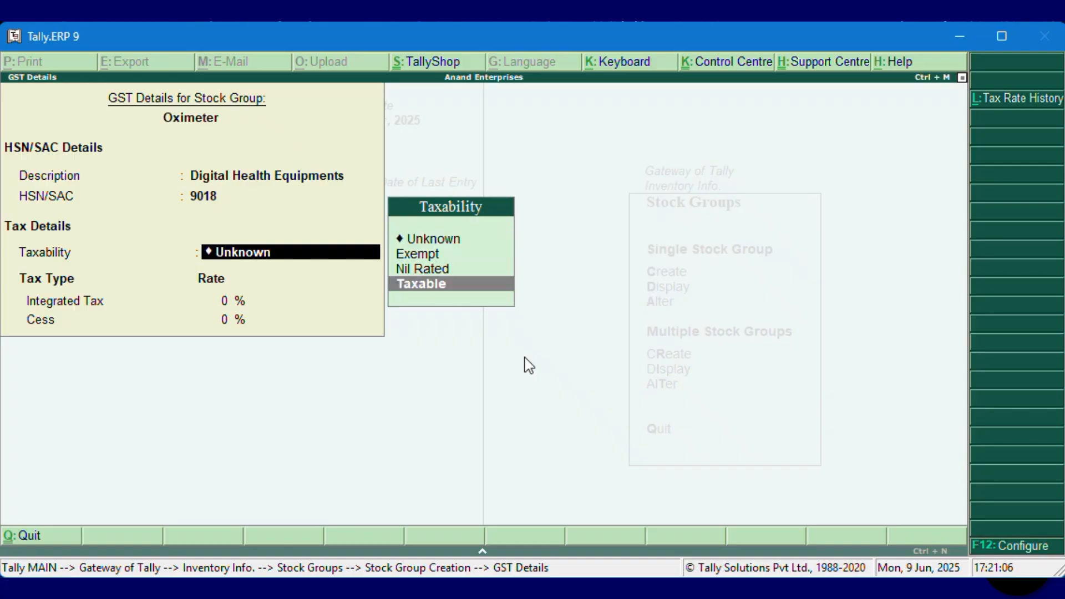
key("Return")
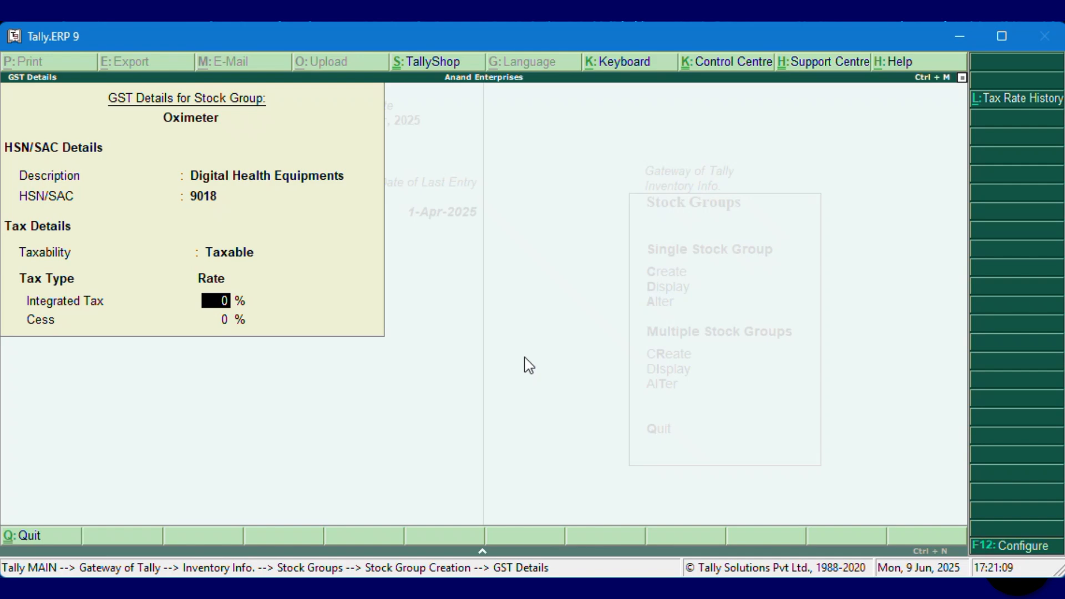
type("12")
key("Return")
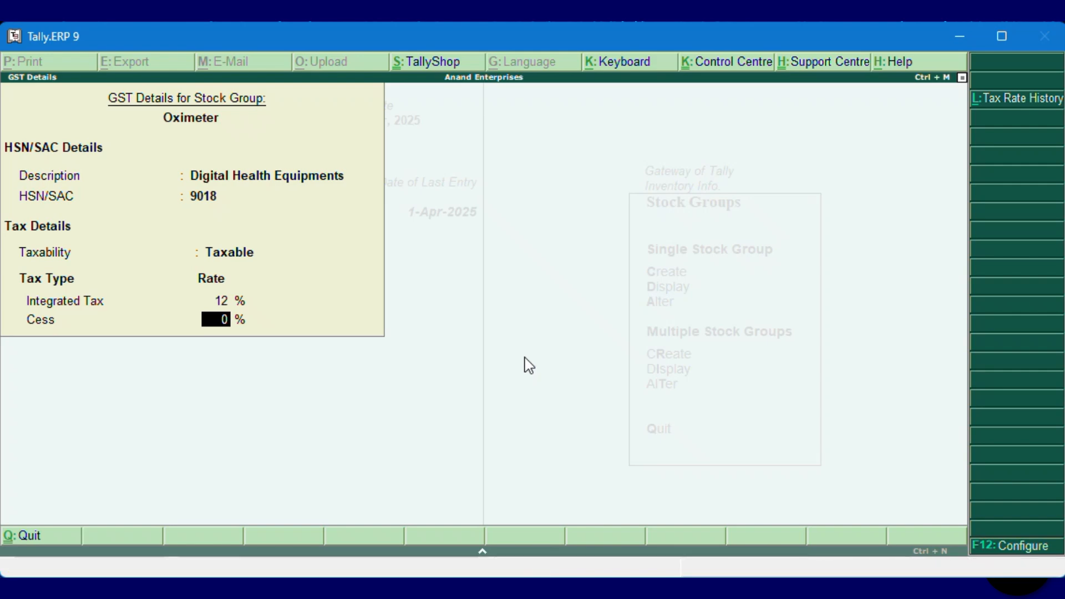
key("Return")
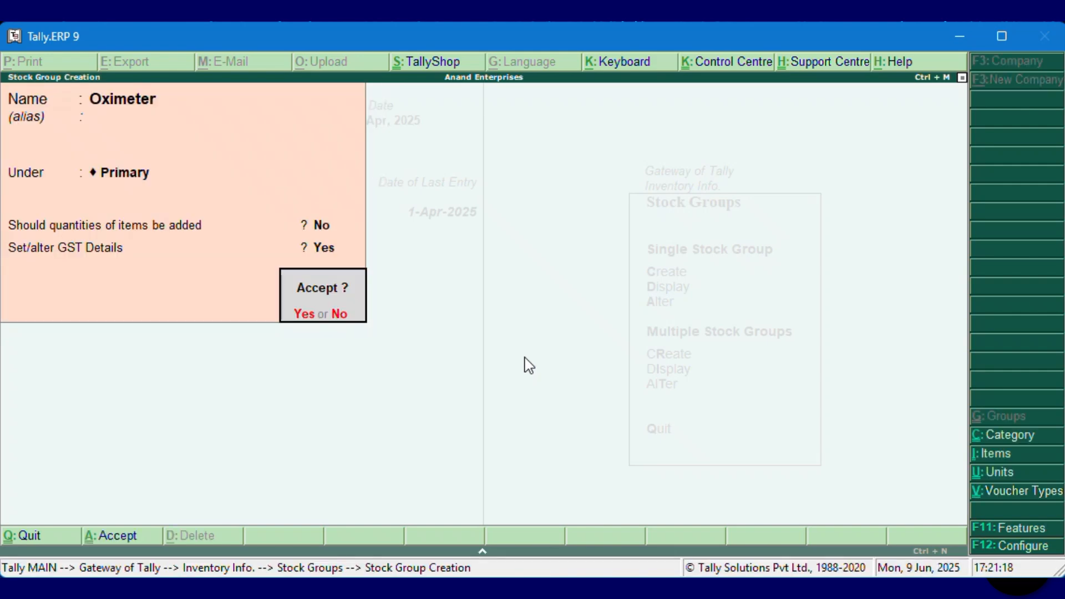
key("Return")
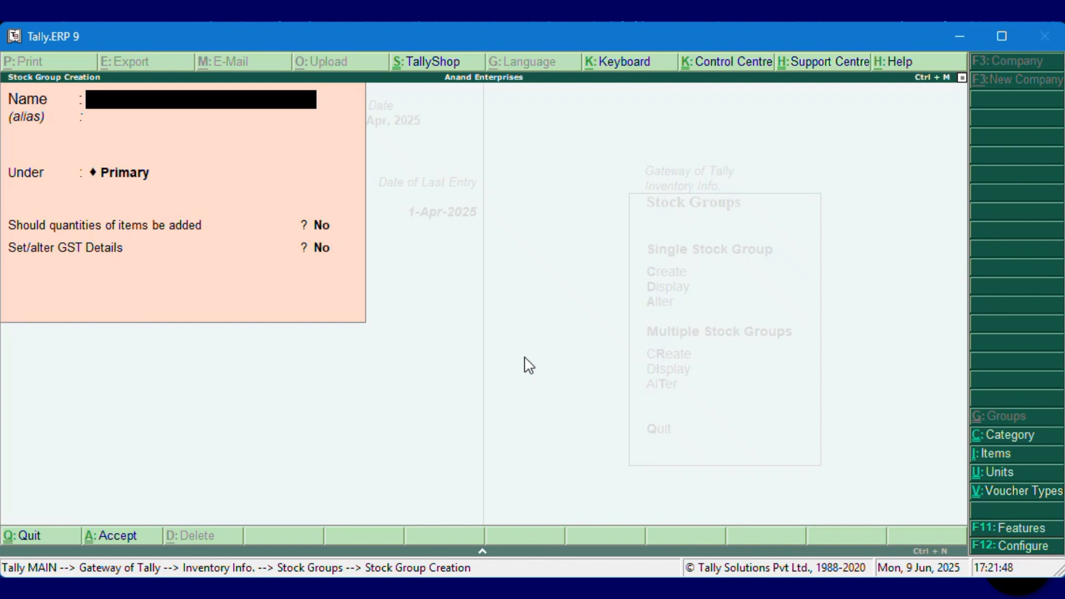
key("Escape")
key("Escape")
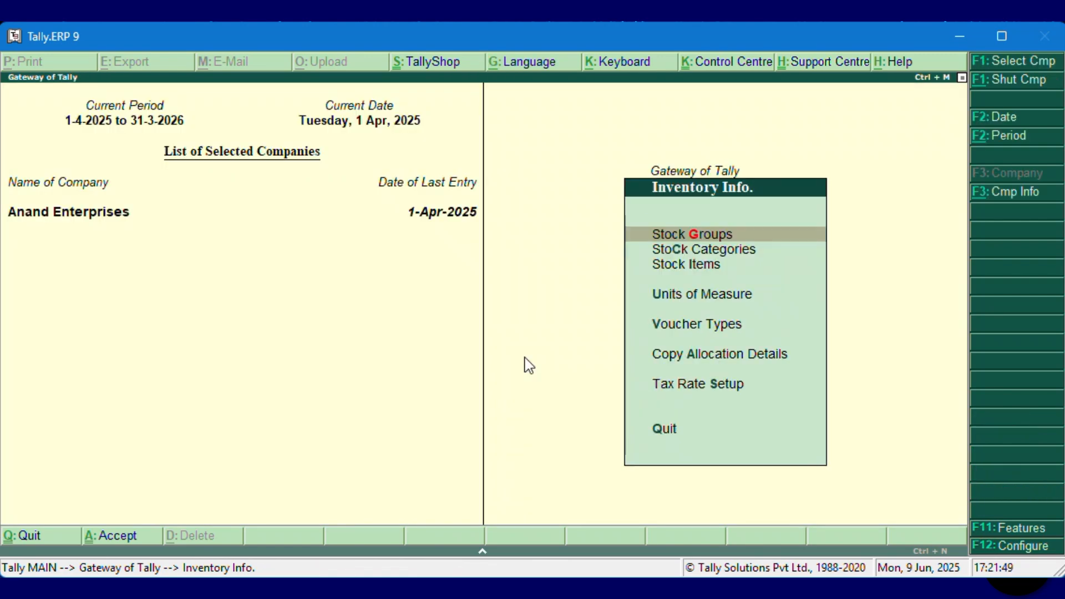
Step: Start a single stock item named Dr. Trust Pulse Oximeter, without an alias
key("Down")
key("Down")
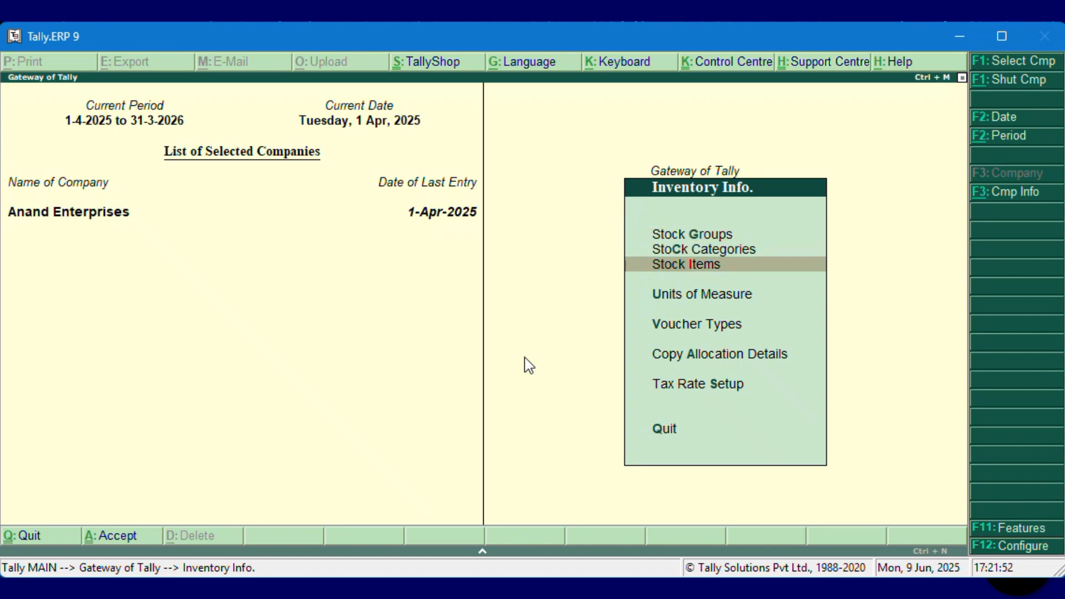
key("Return")
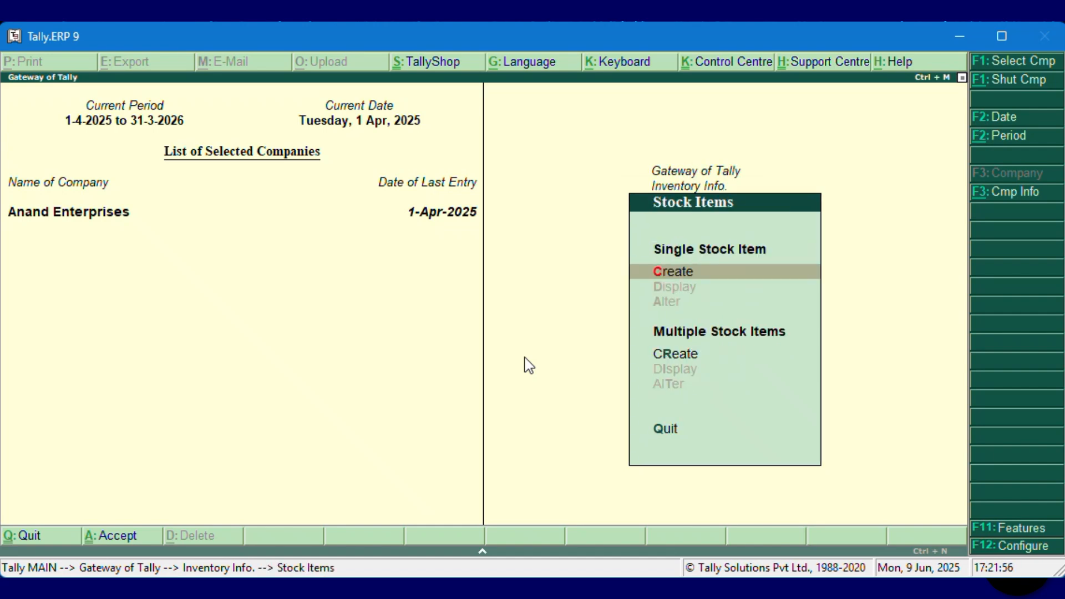
key("Return")
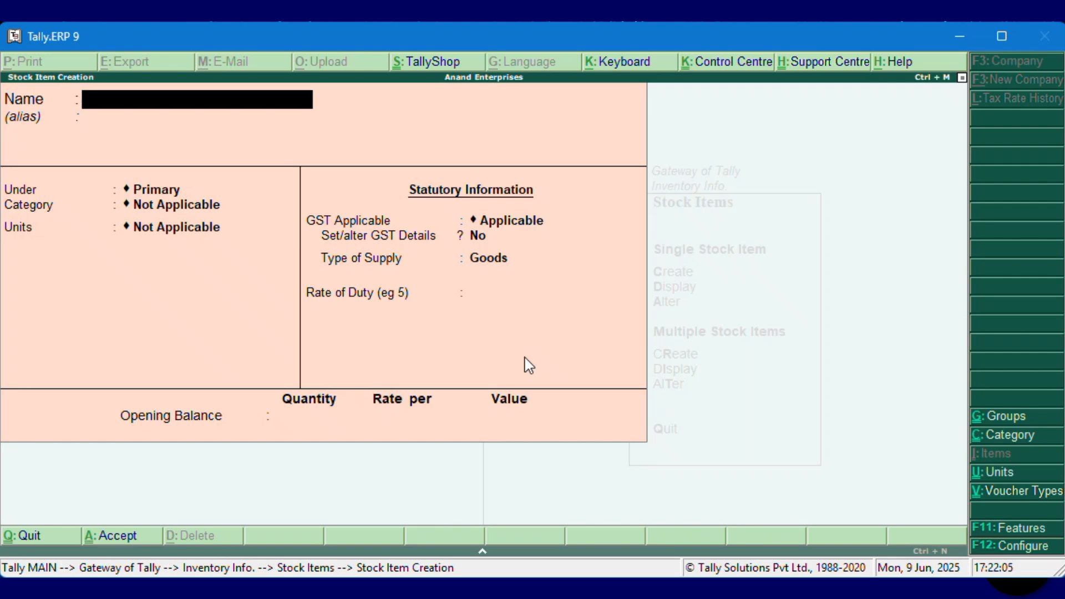
type("Dr.")
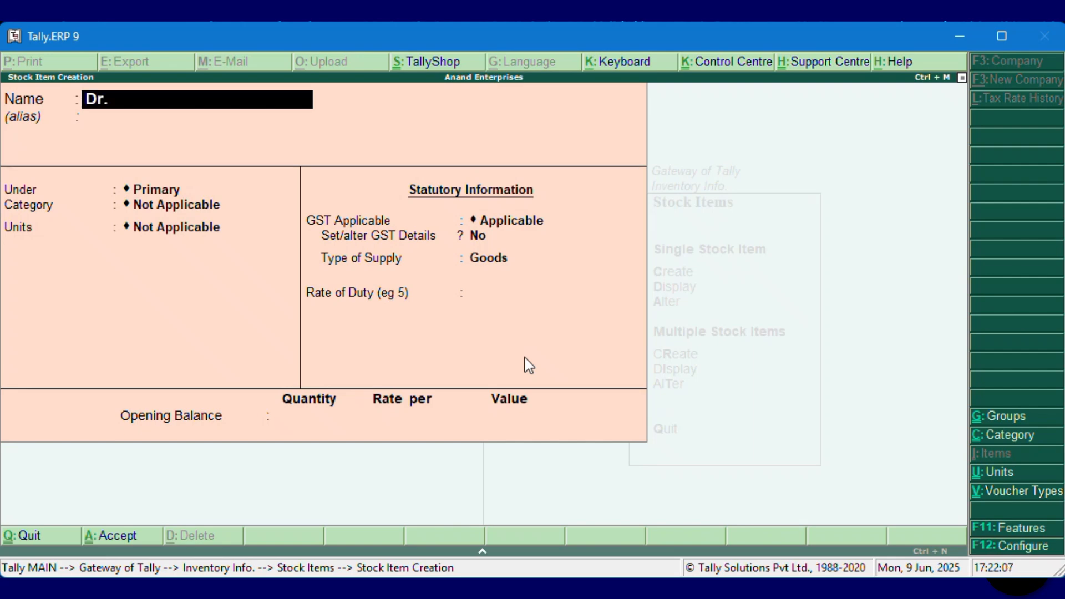
type(" Trust P")
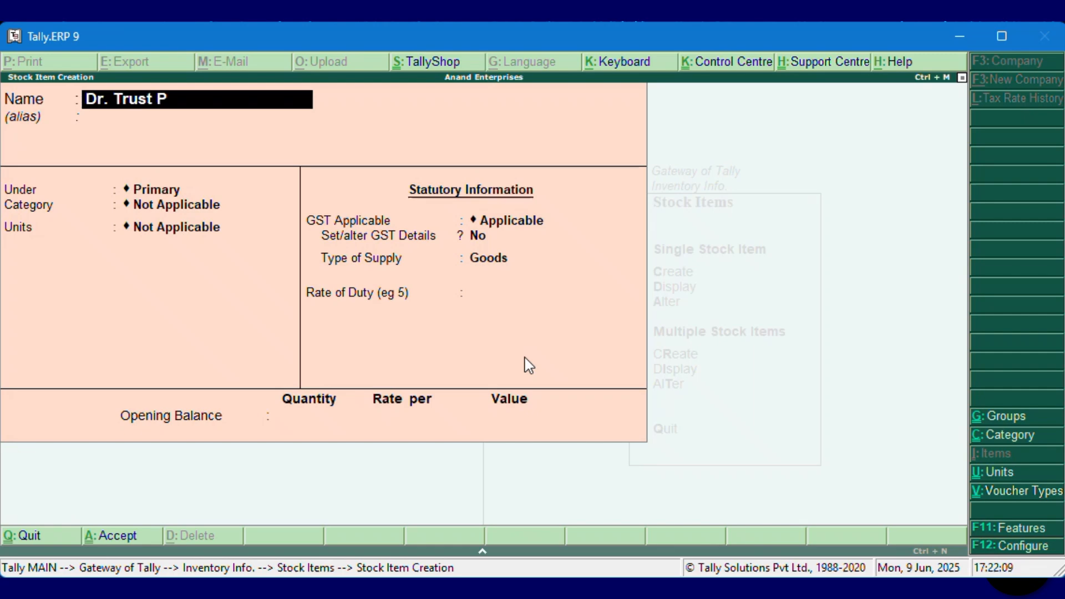
type("uy")
key("BackSpace")
type("lse ")
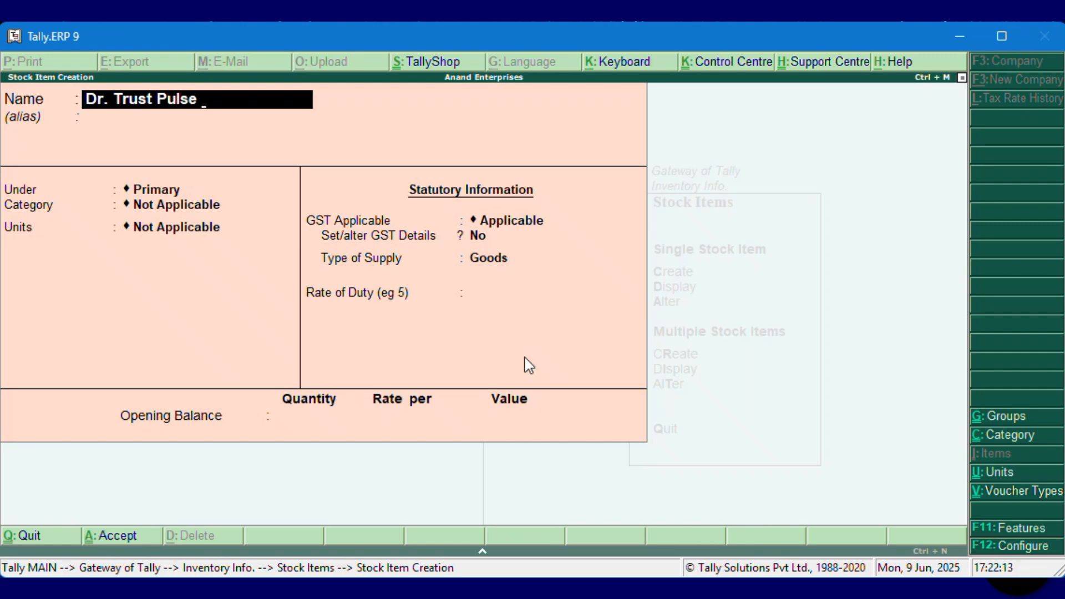
type("Oximeter")
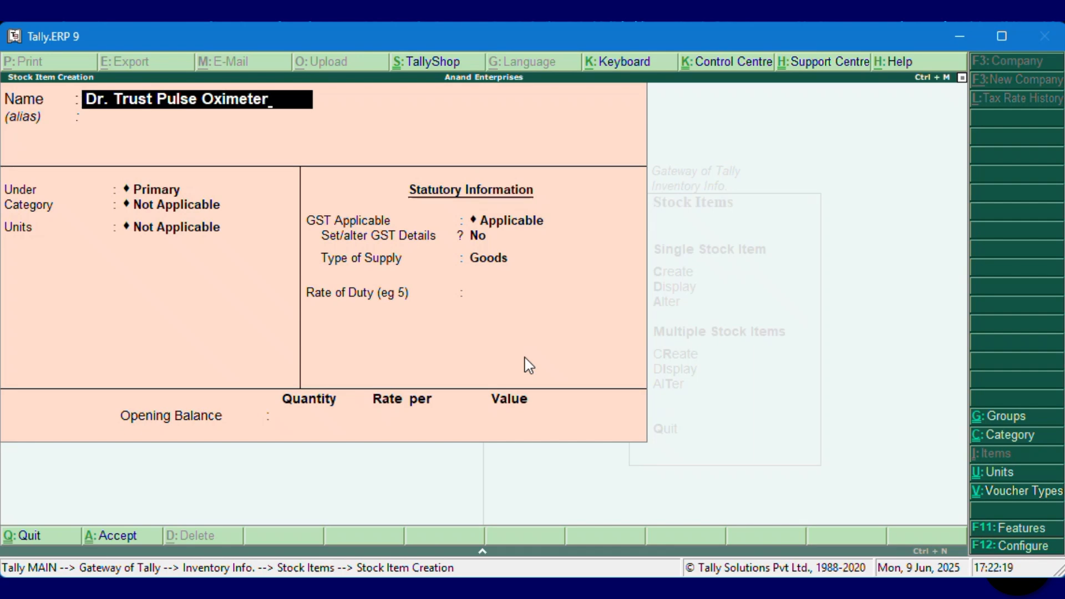
key("Return")
Step: Place the stock item under the Oximeter group with category Electronic Health Gadgets and unit Pcs
key("Down")
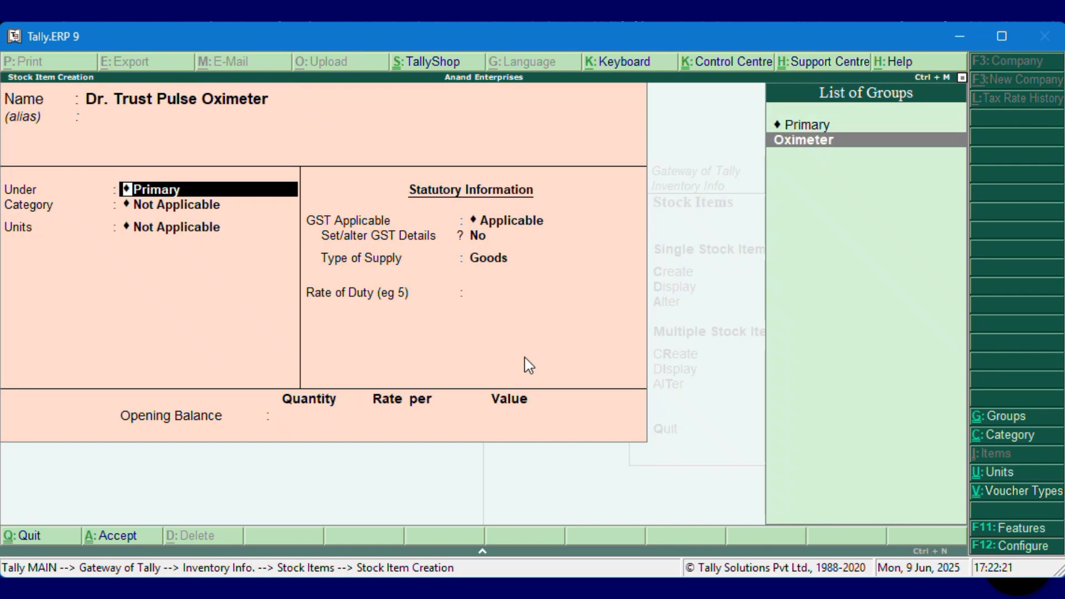
key("Return")
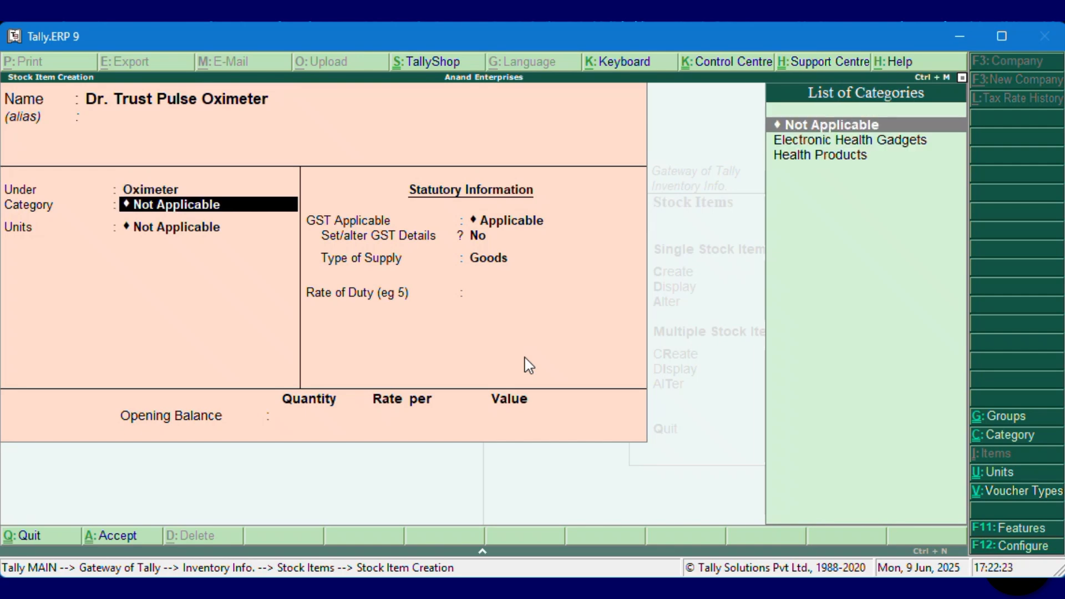
key("Down")
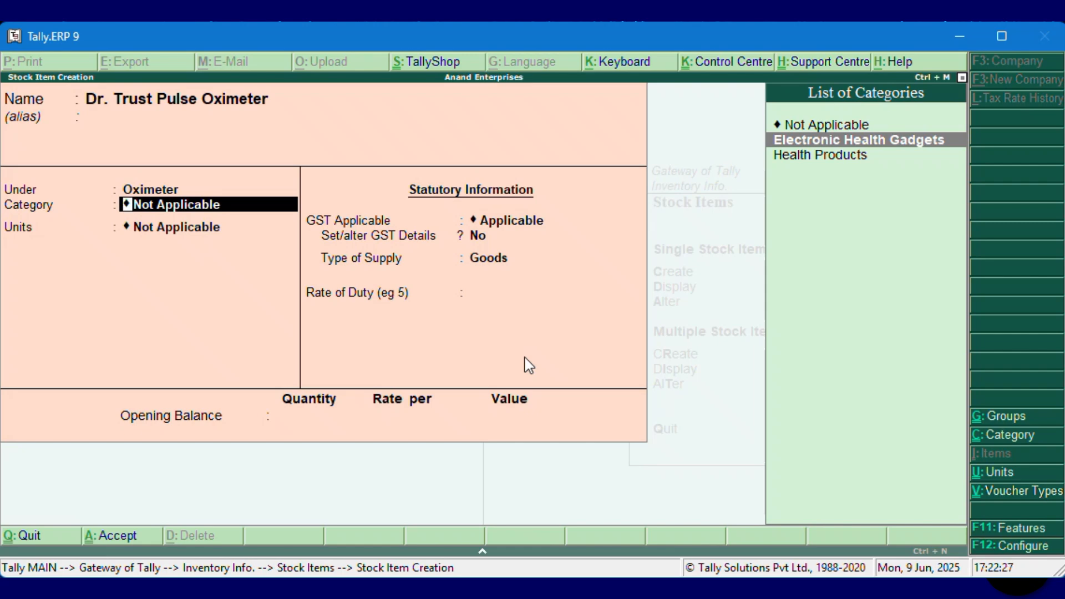
key("Return")
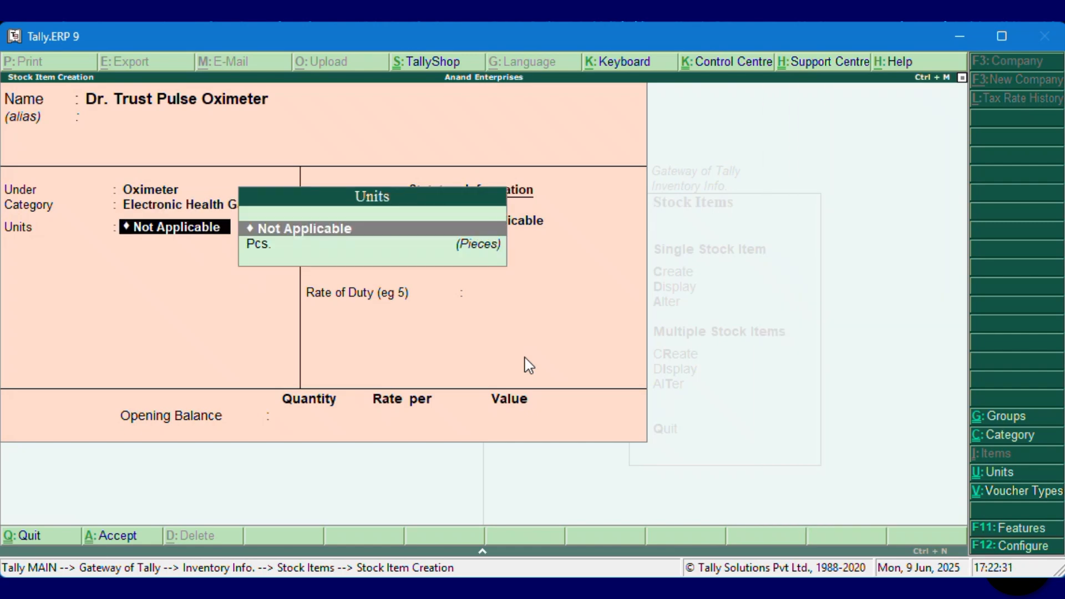
key("Down")
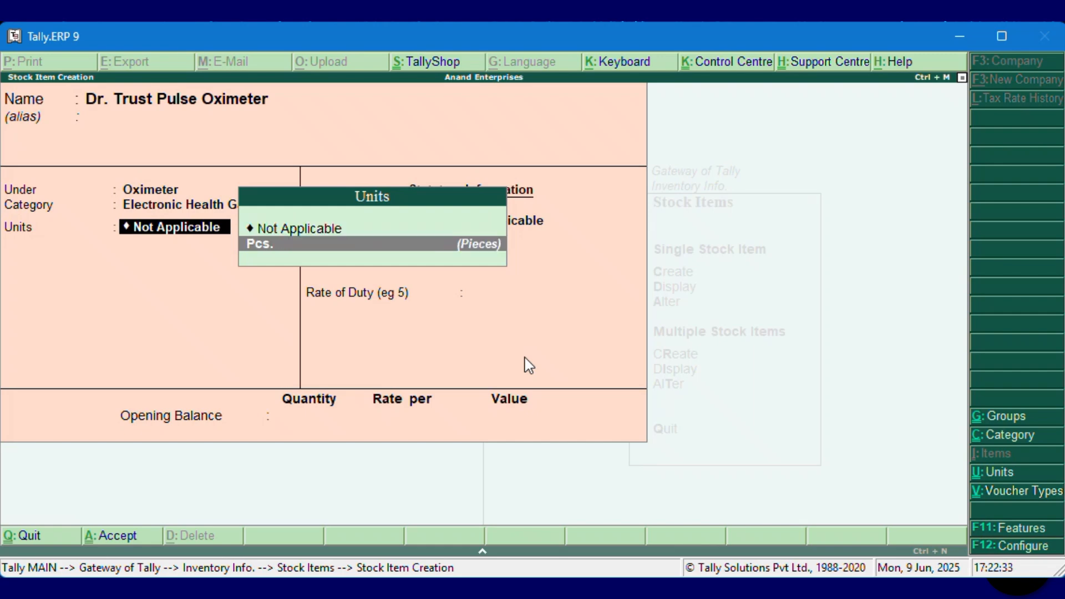
key("Return")
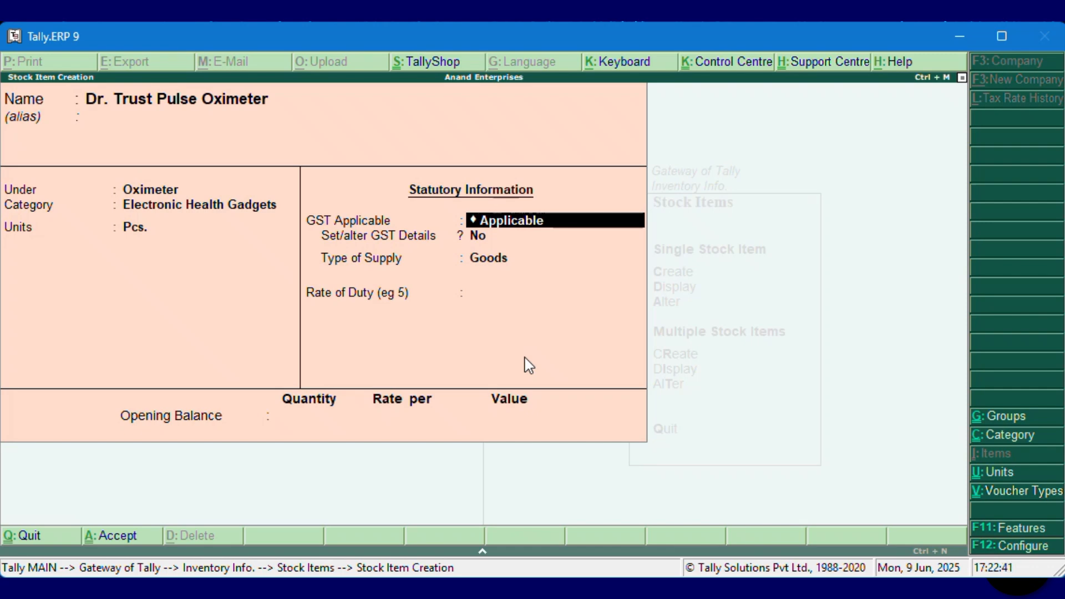
Step: Keep GST applicable, enable the item's GST details and enter description Electronic Health Equipments with HSN/SAC 9018
key("Return")
type("y")
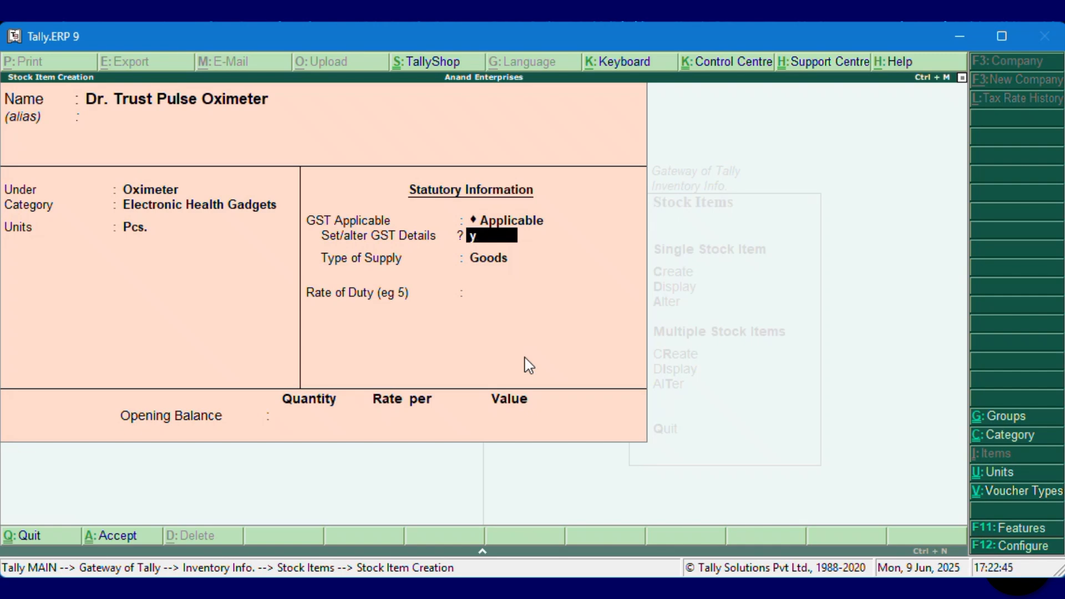
key("Return")
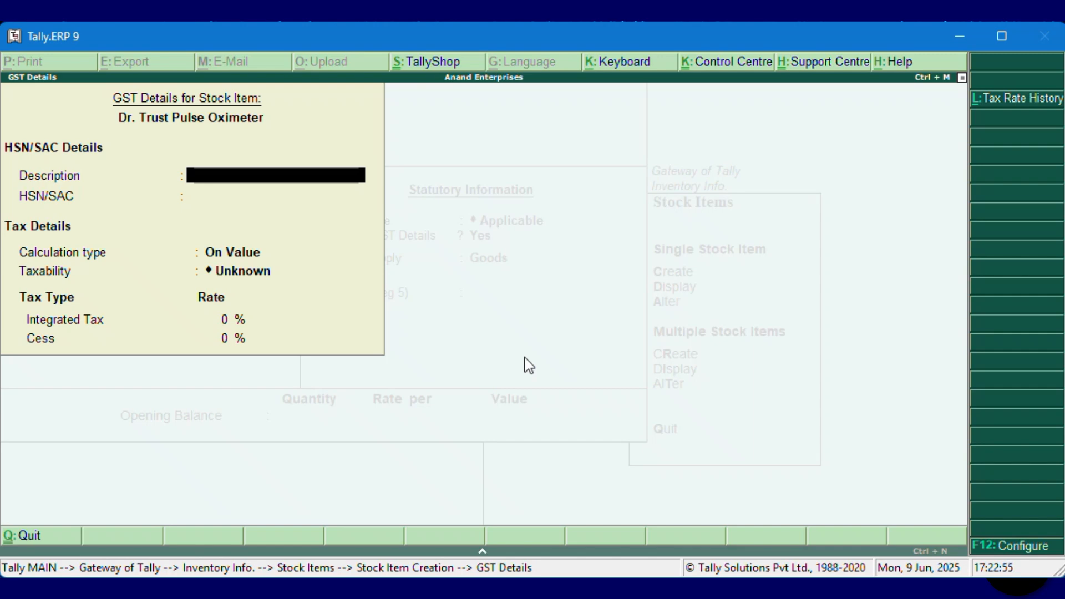
type("Elec")
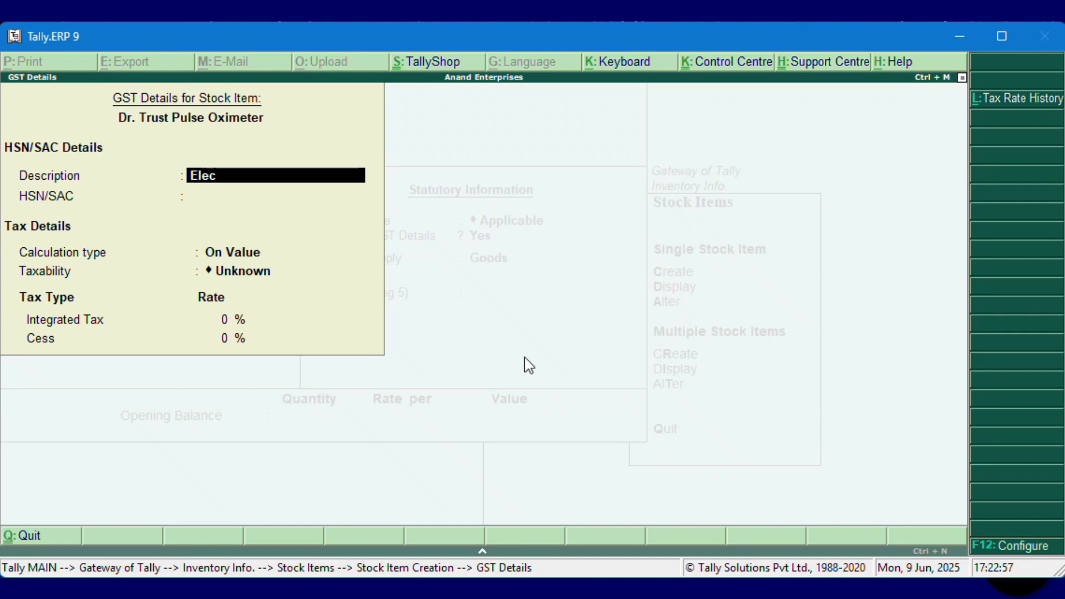
type("tronic")
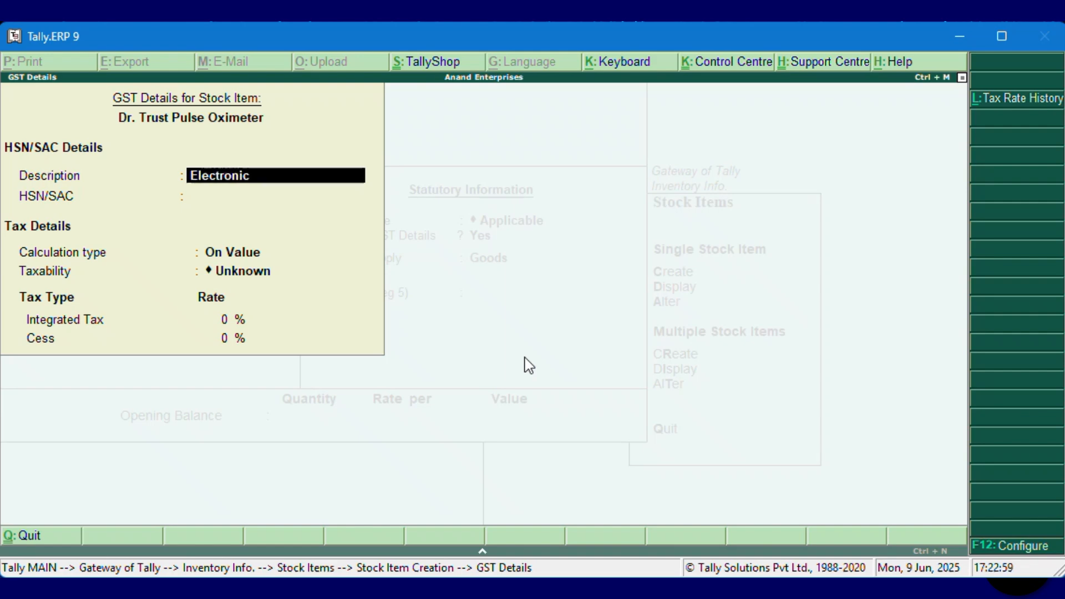
type(" Health Equi")
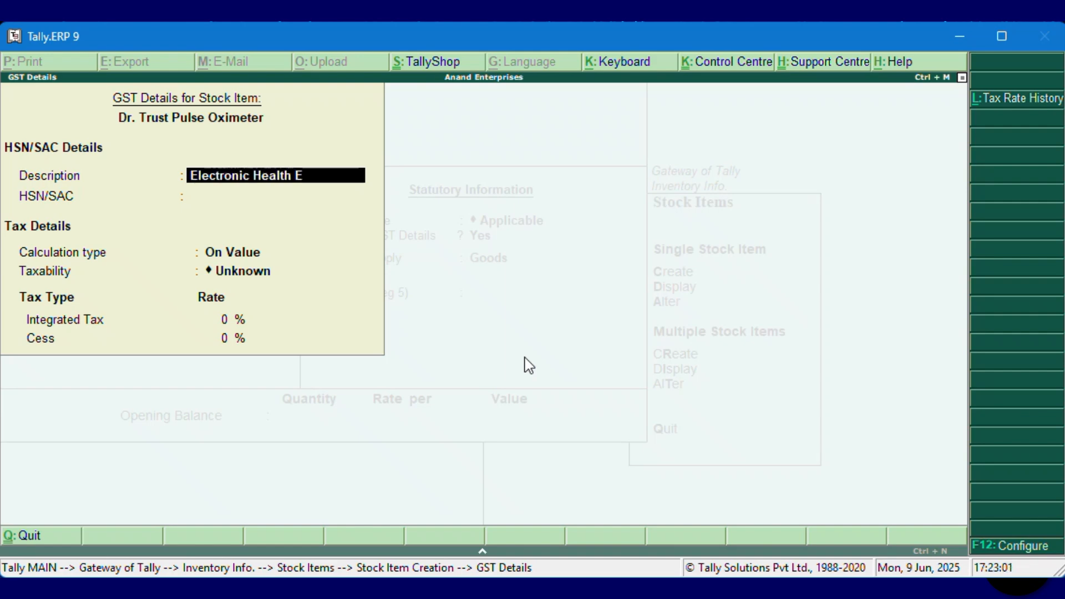
type("ments")
key("Return")
type("9018")
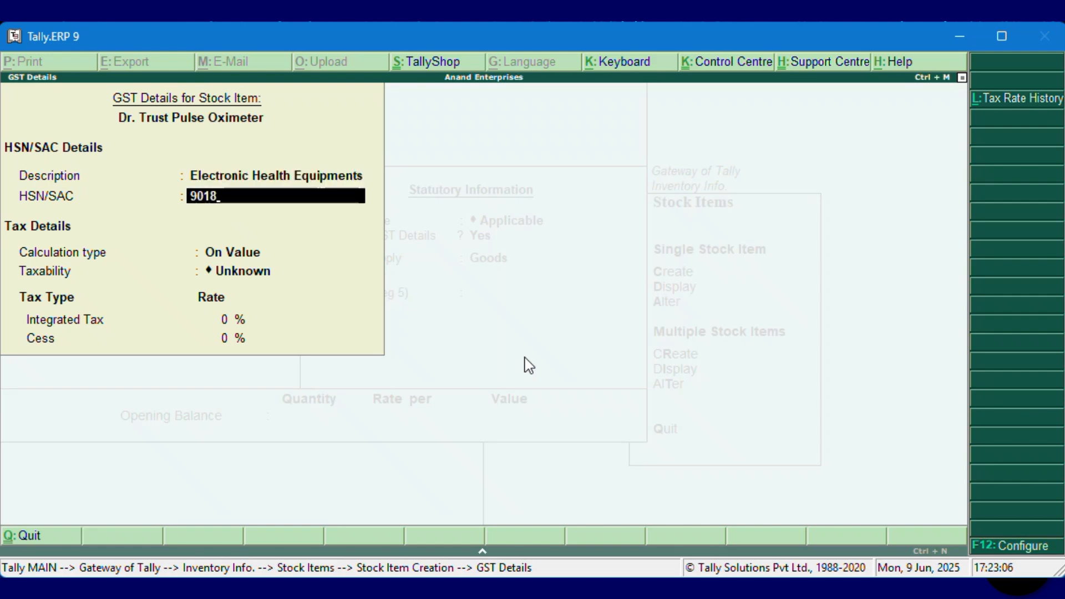
key("Return")
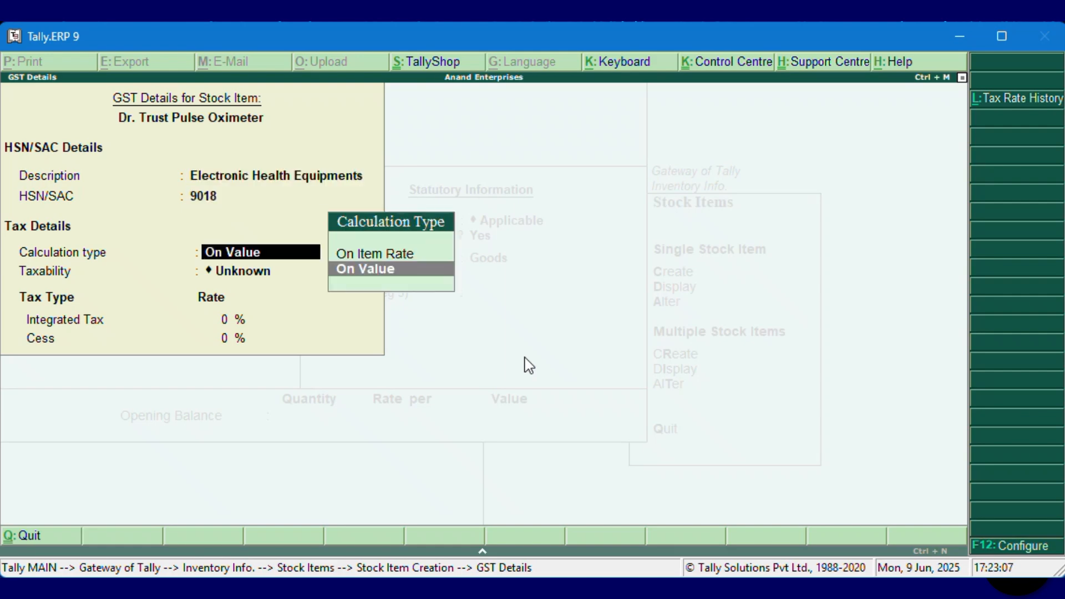
Step: Keep the calculation type On Value and set taxability Taxable, integrated tax 12% and cess 0% for the stock item
key("Return")
key("Down")
key("Down")
key("Down")
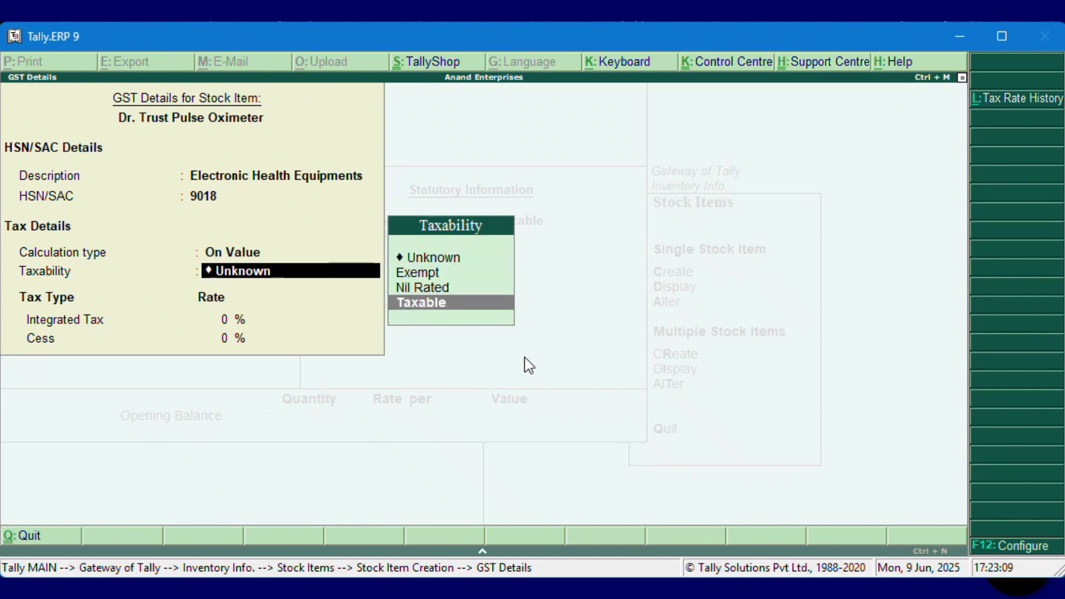
key("Return")
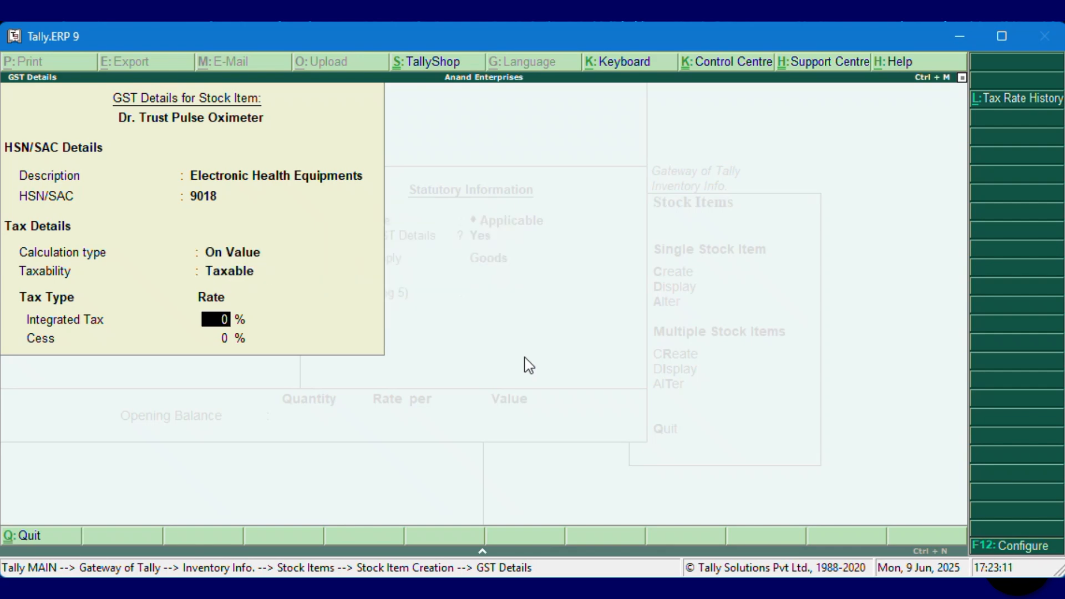
type("12")
key("Return")
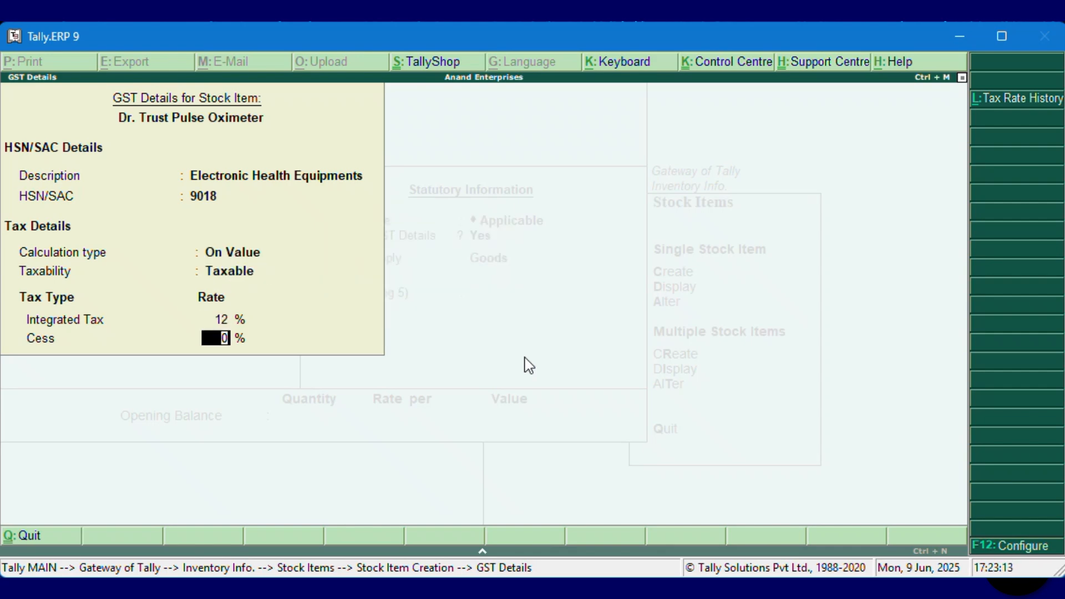
key("Return")
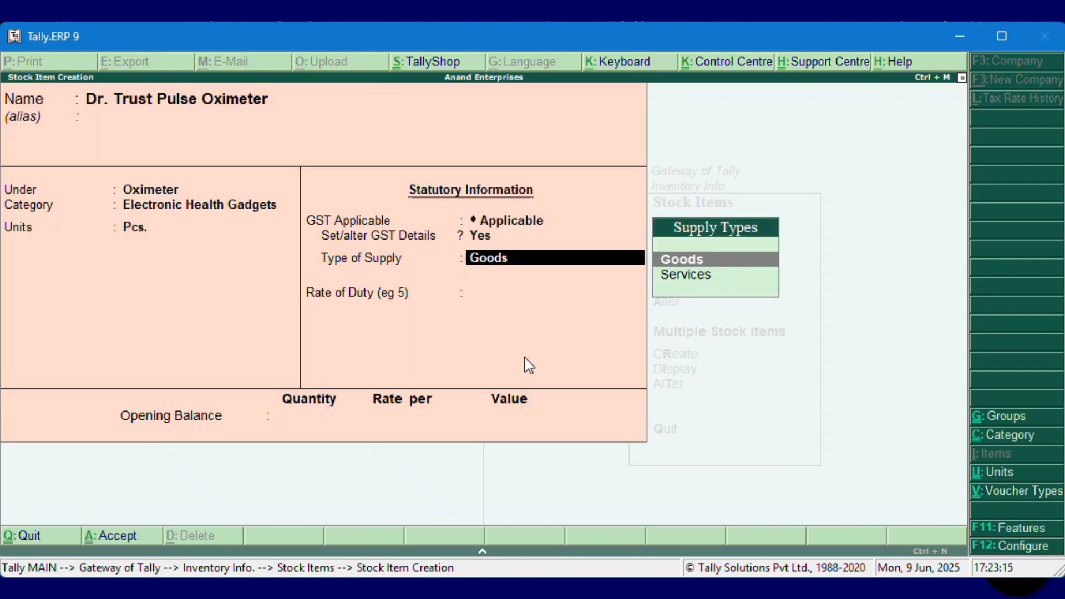
Step: Keep the supply type as Goods, enter no rate of duty or opening balance, and save the stock item
key("Return")
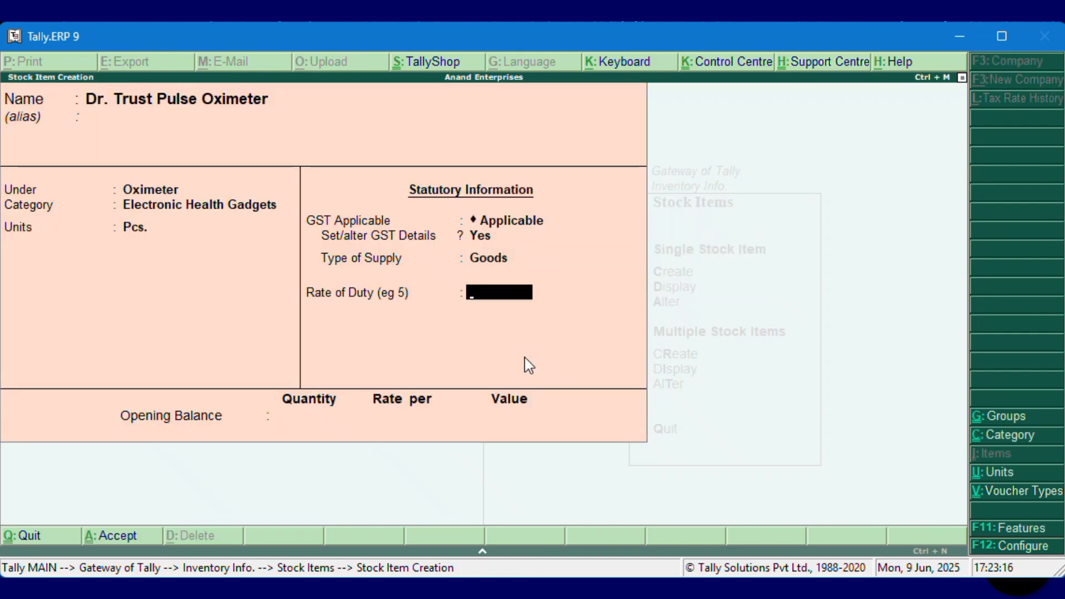
key("Return")
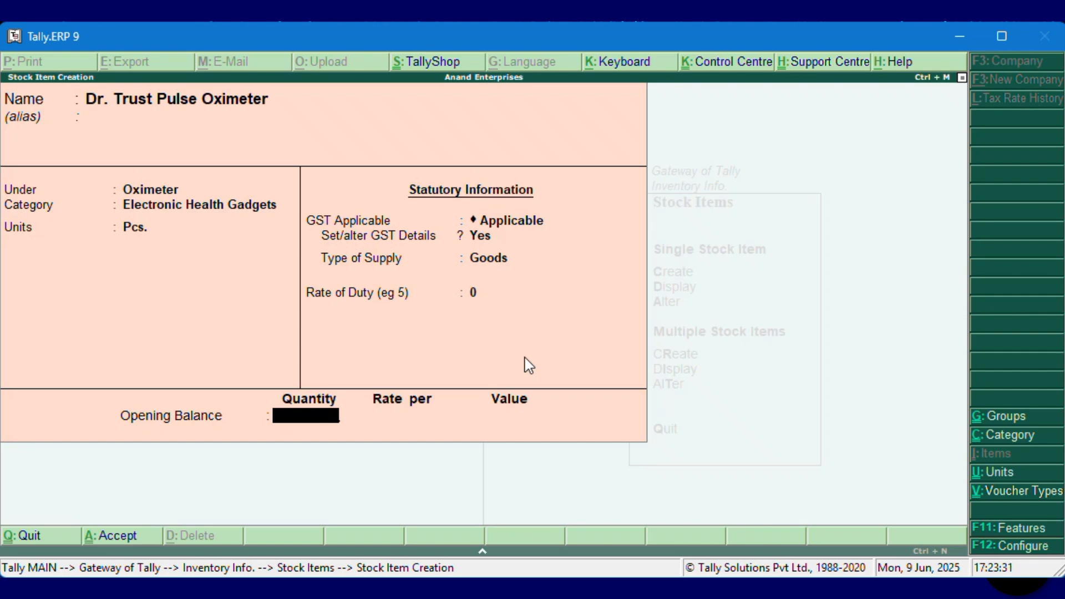
key("Return")
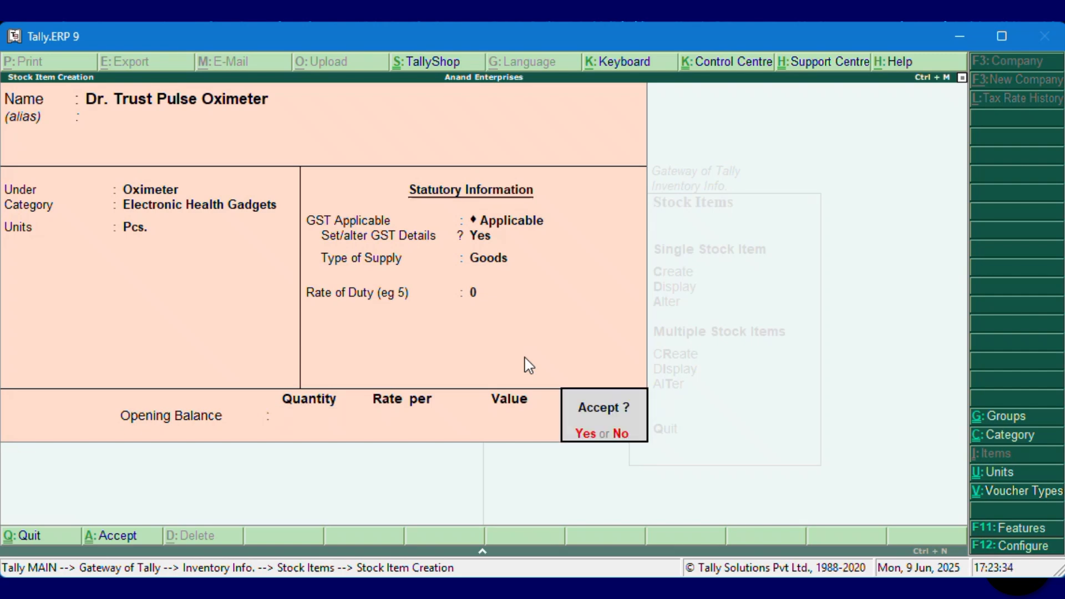
key("y")
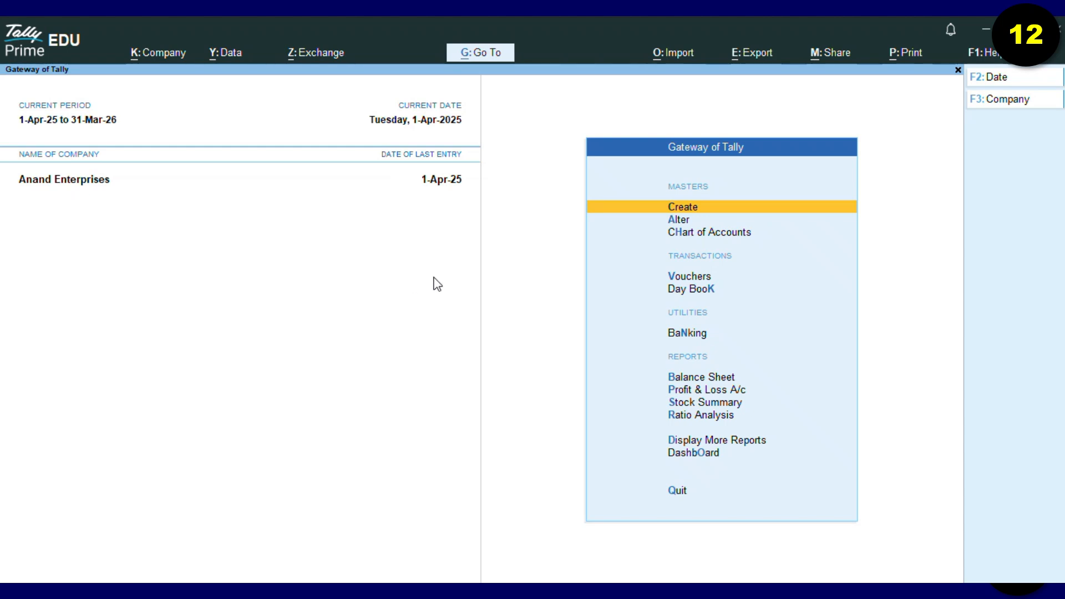
Step: In TallyPrime, start a new simple unit with symbol Pcs. and formal name Pieces
left_click(773, 207)
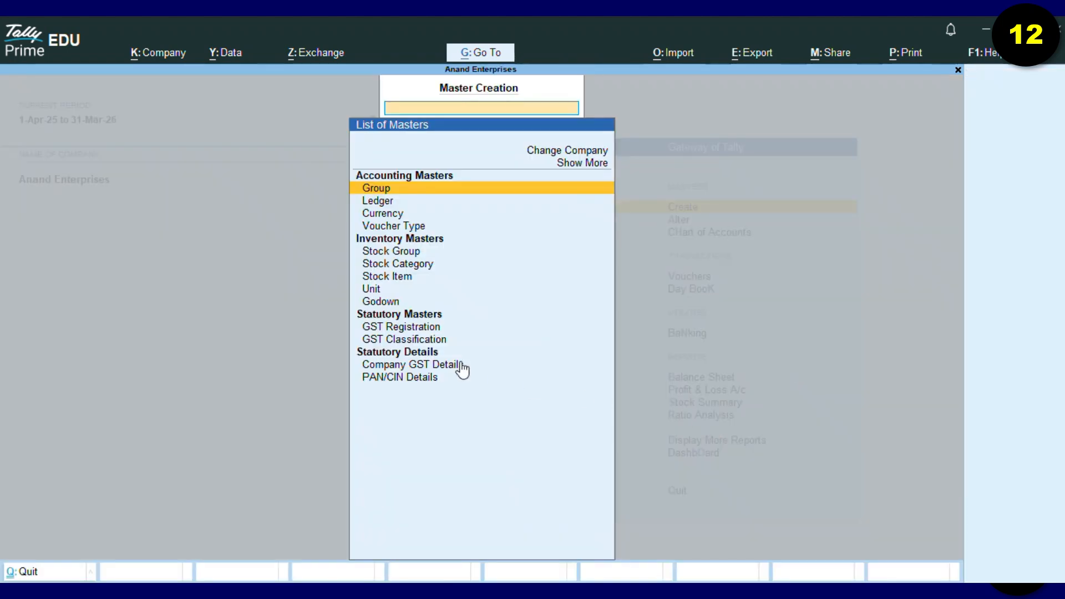
left_click(375, 287)
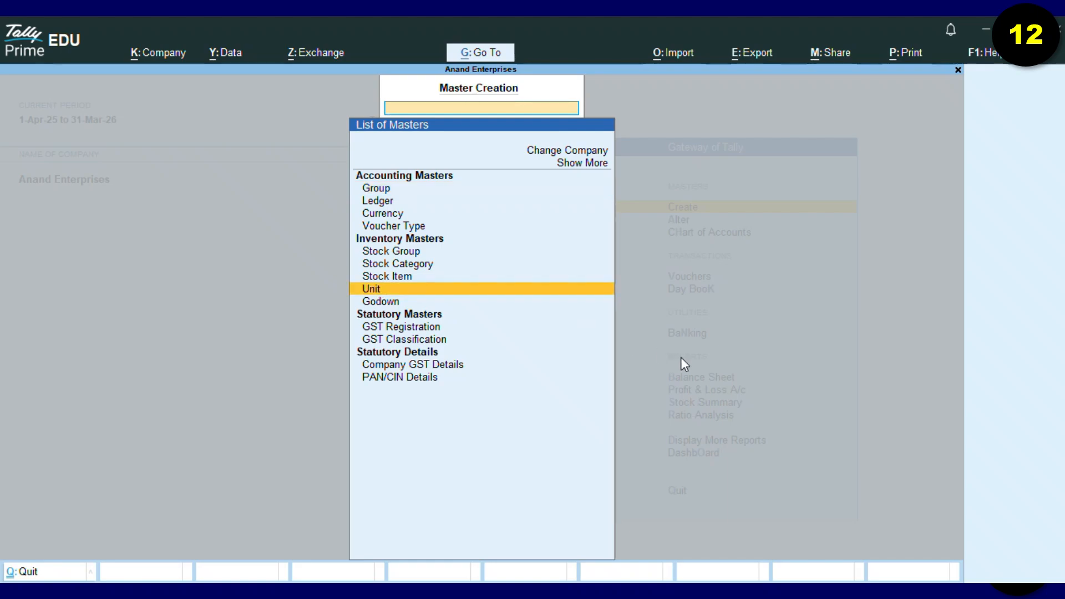
key("Return")
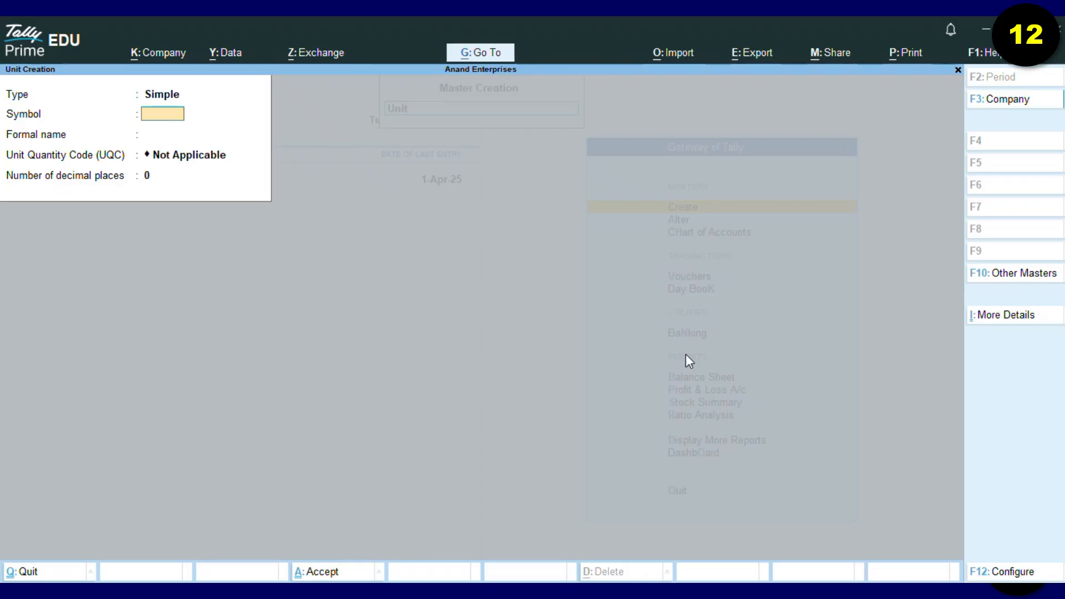
type("Pcs.")
key("Return")
type("Pi")
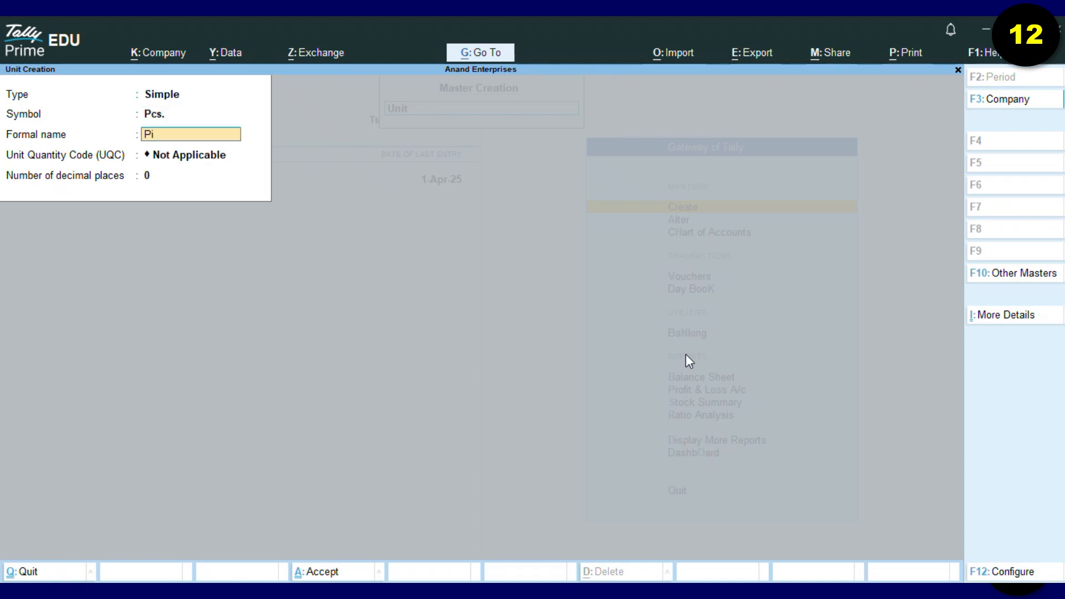
type("eces")
Step: Assign unit quantity code PCS-PIECES with 0 decimal places, save the unit and leave unit creation
key("Return")
type("pc")
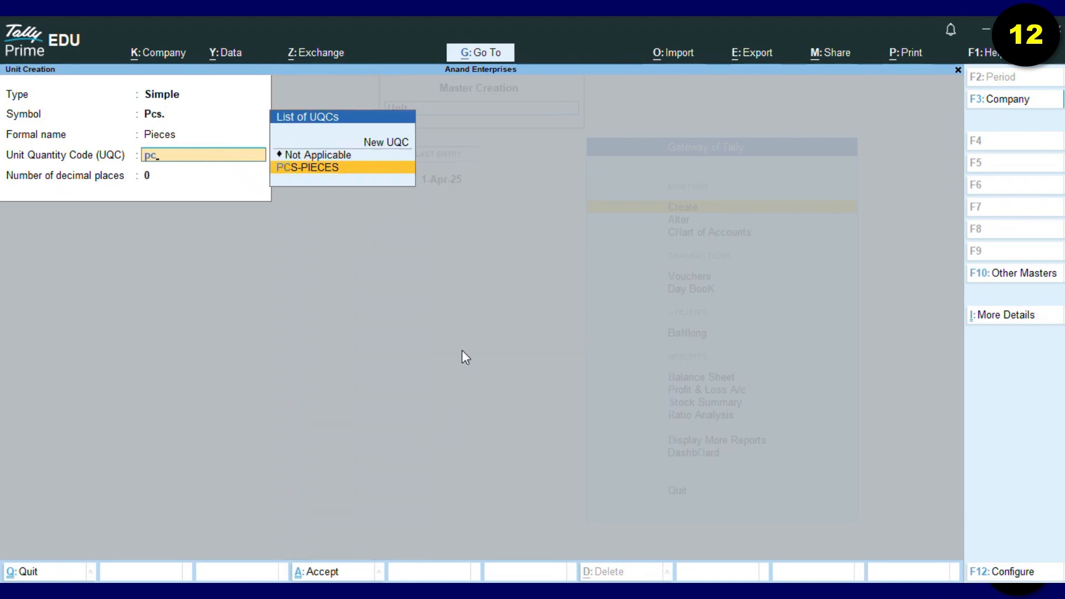
left_click(295, 165)
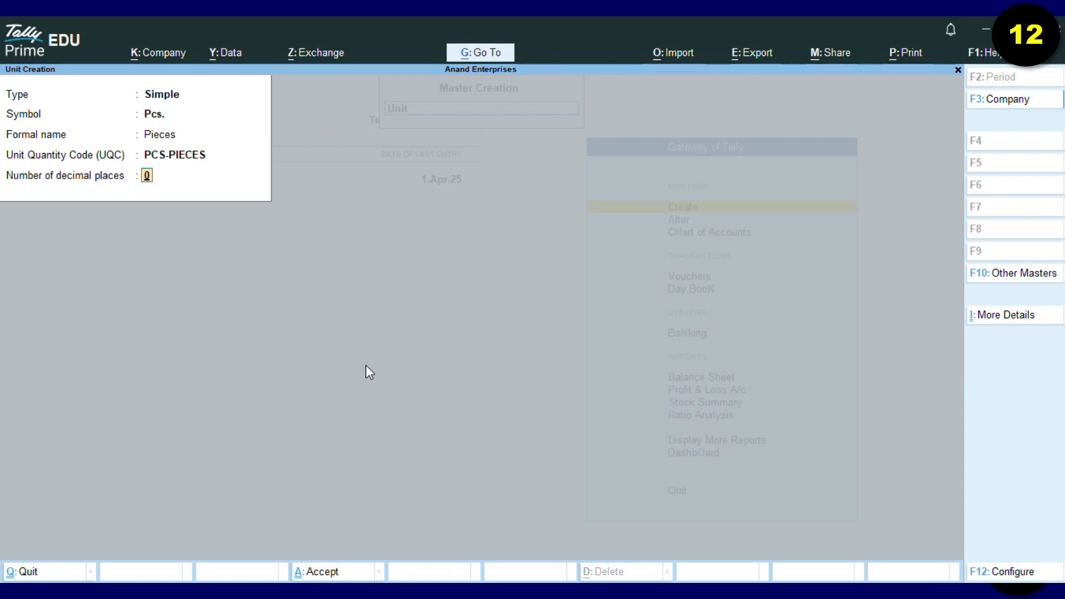
key("Return")
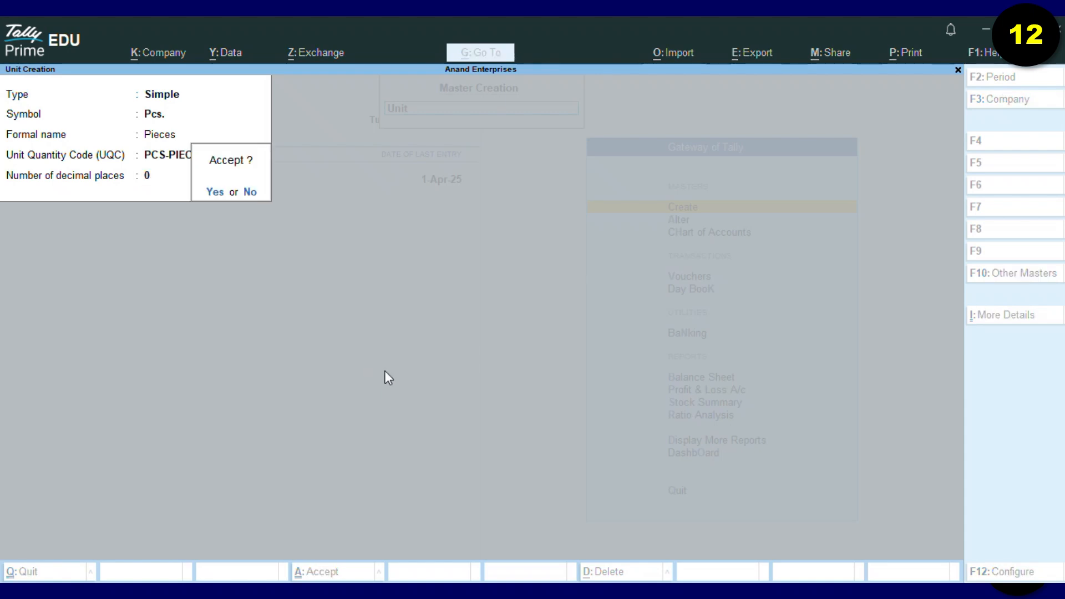
left_click(222, 197)
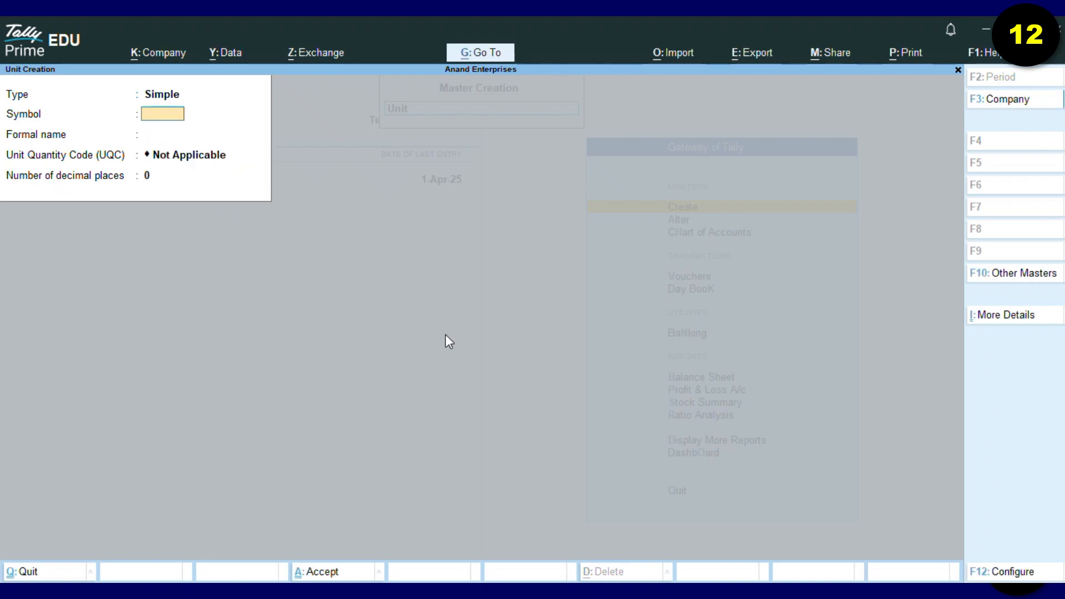
key("Escape")
key("y")
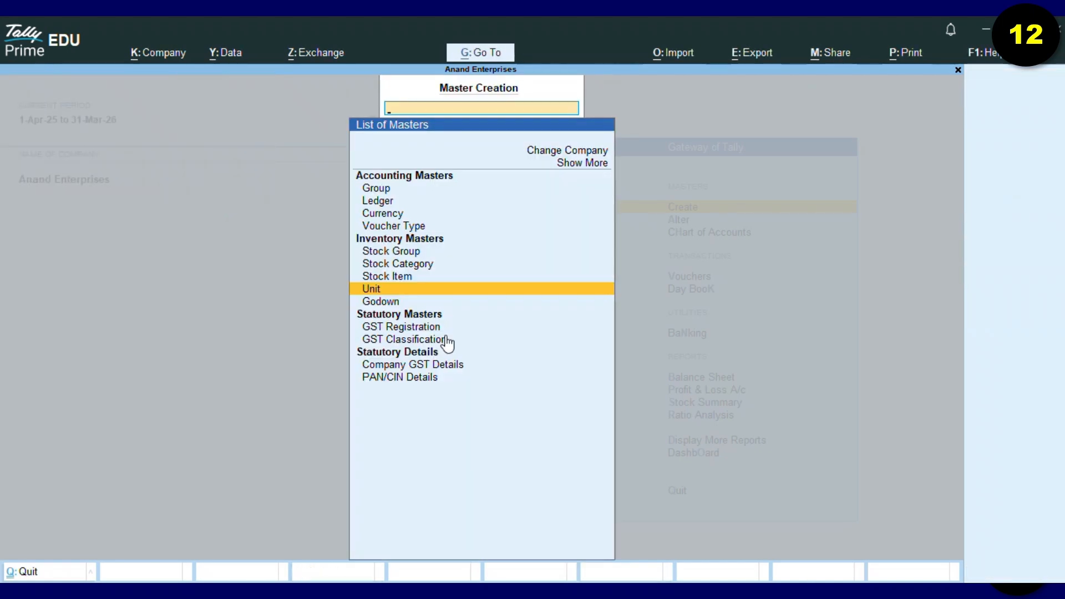
Step: Create a stock category named Electronic Health Gadgets under Primary and save it
left_click(397, 264)
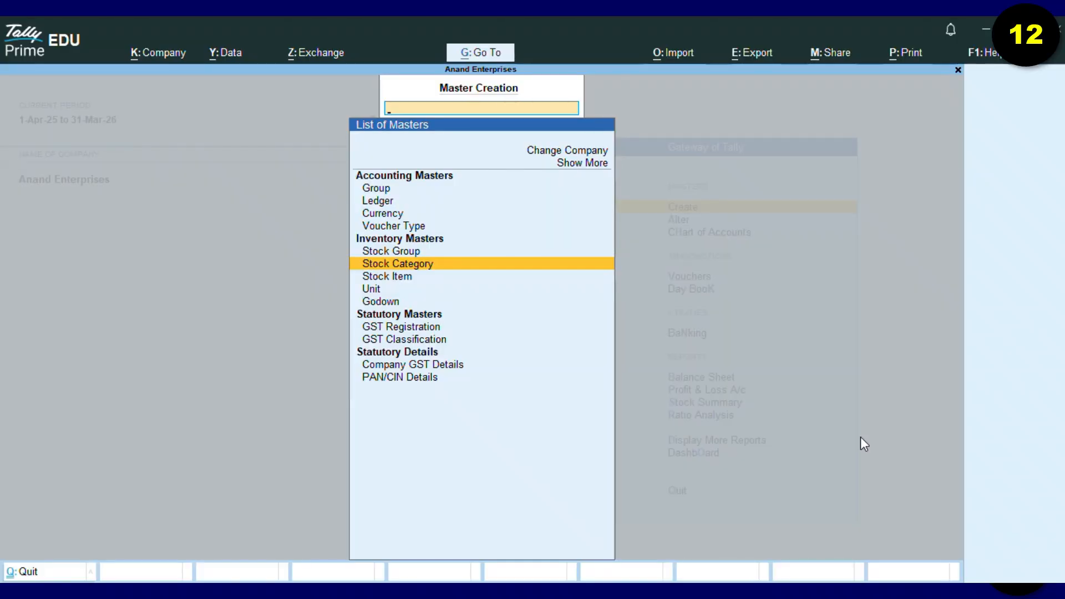
key("Return")
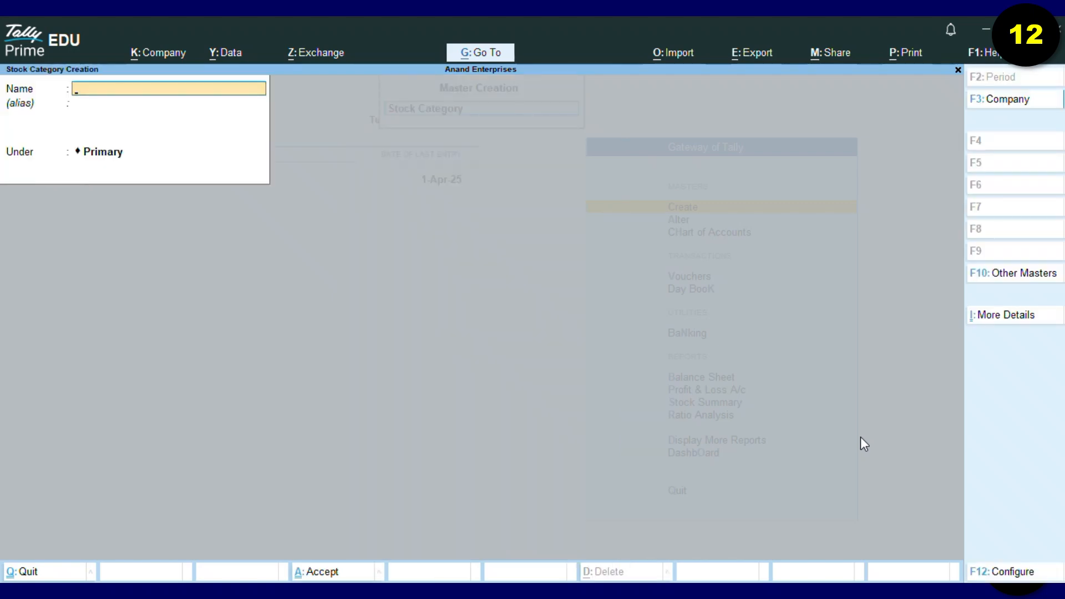
type("Electronic Hea")
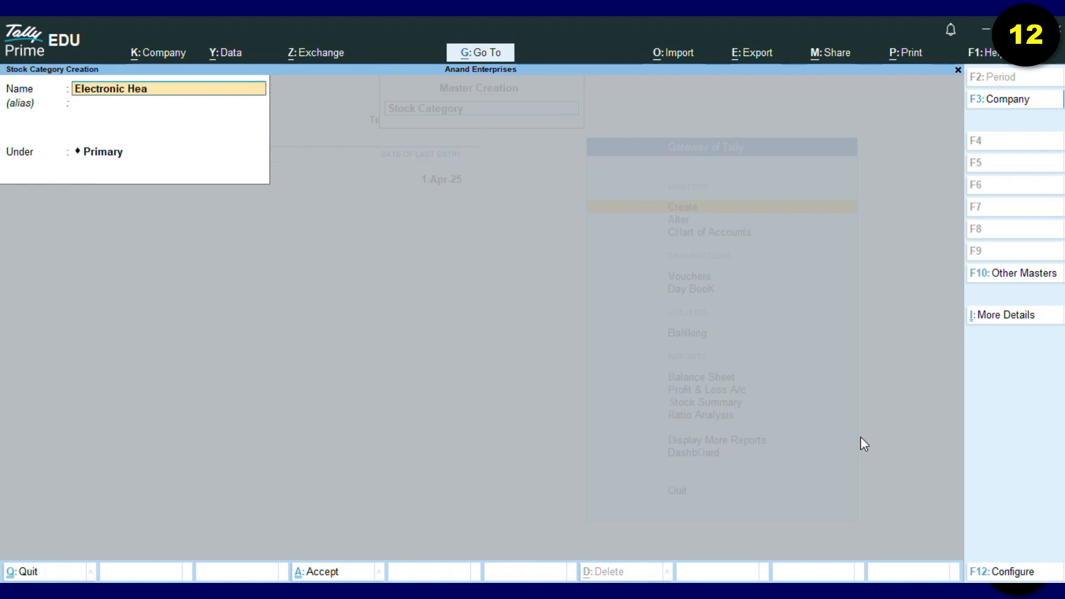
type("lth Gadgets")
key("Return")
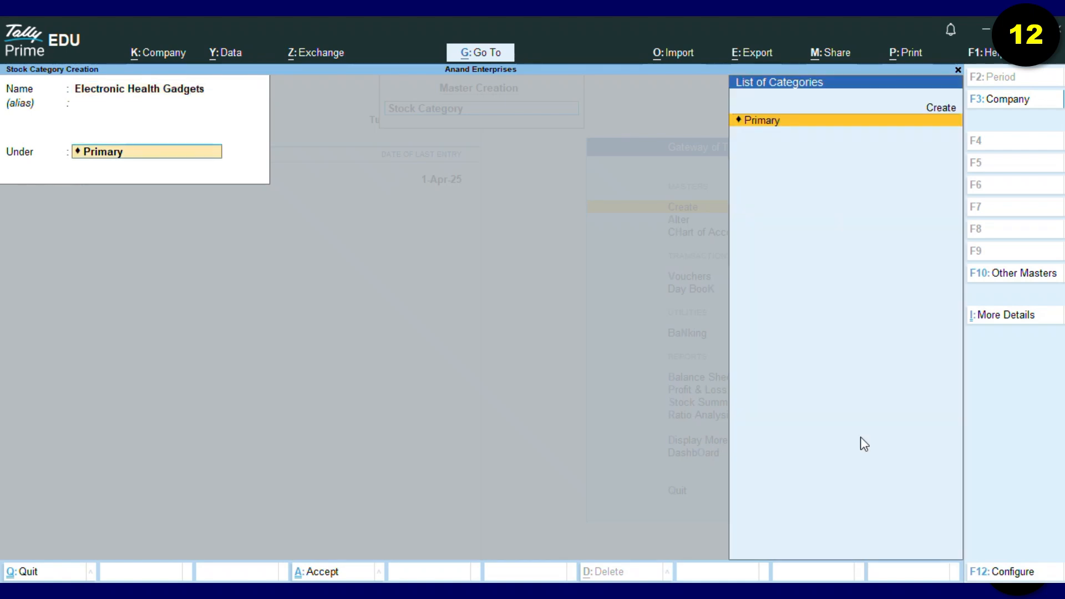
key("Return")
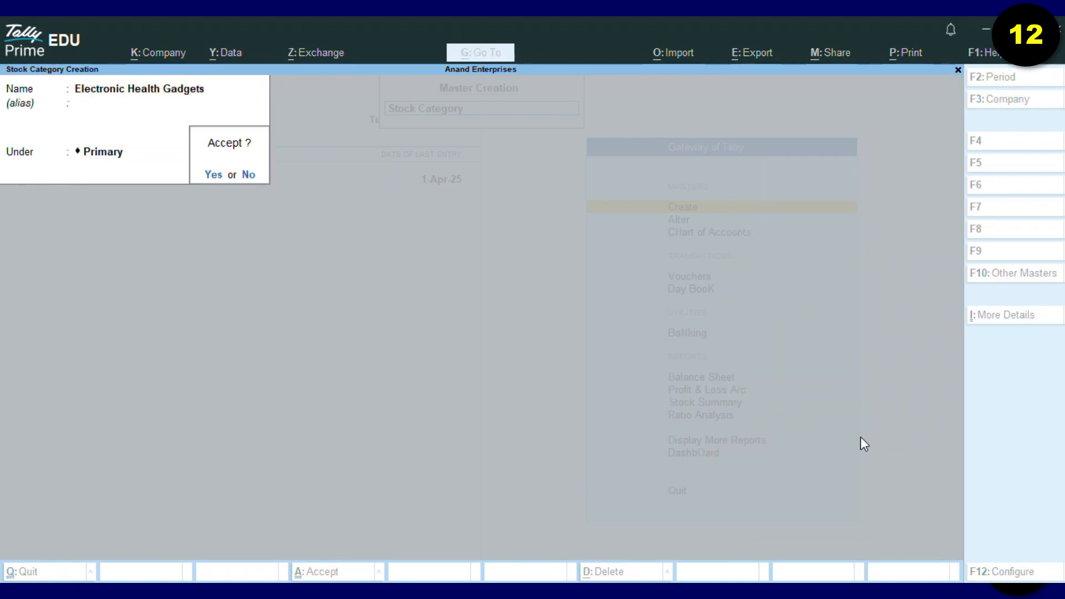
key("Return")
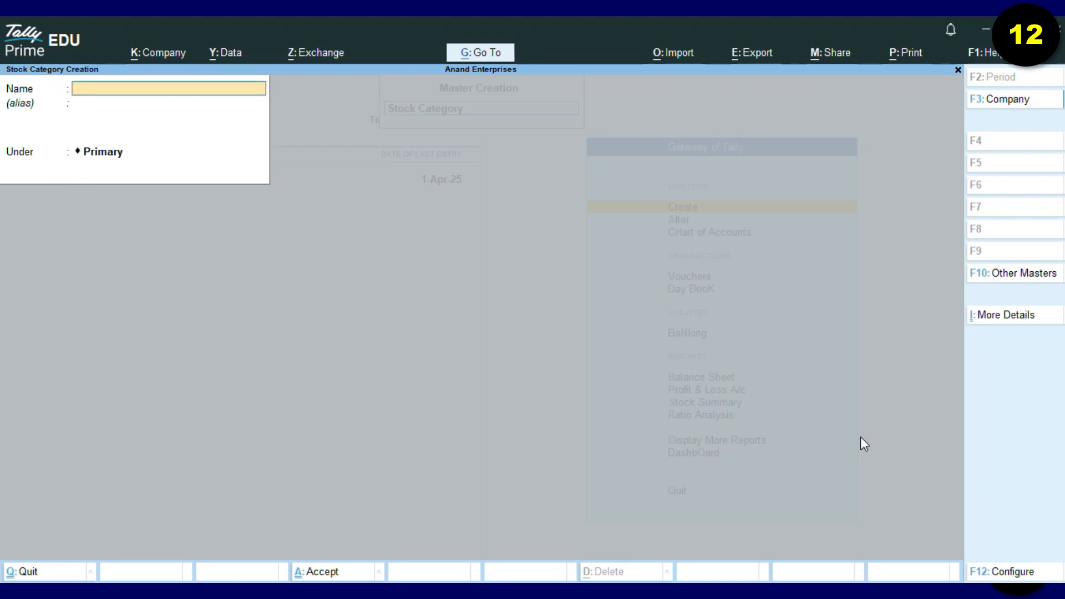
Step: Create a second stock category named Health Products under Primary, save it and leave stock category creation
type("H")
type("ealth")
type(" Pt")
type("oducts")
key("Return")
key("Return")
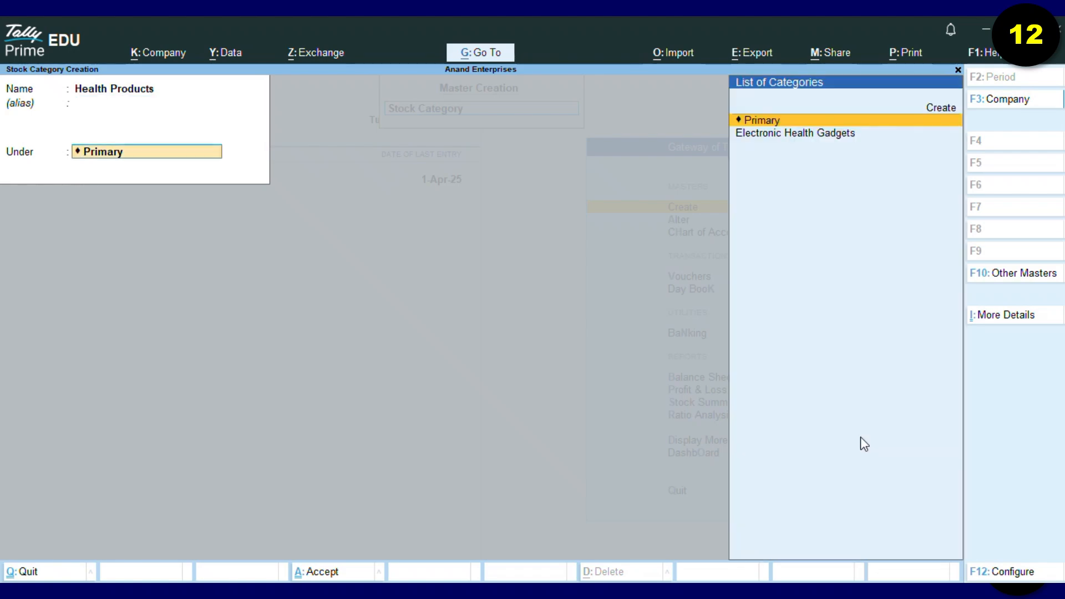
key("Return")
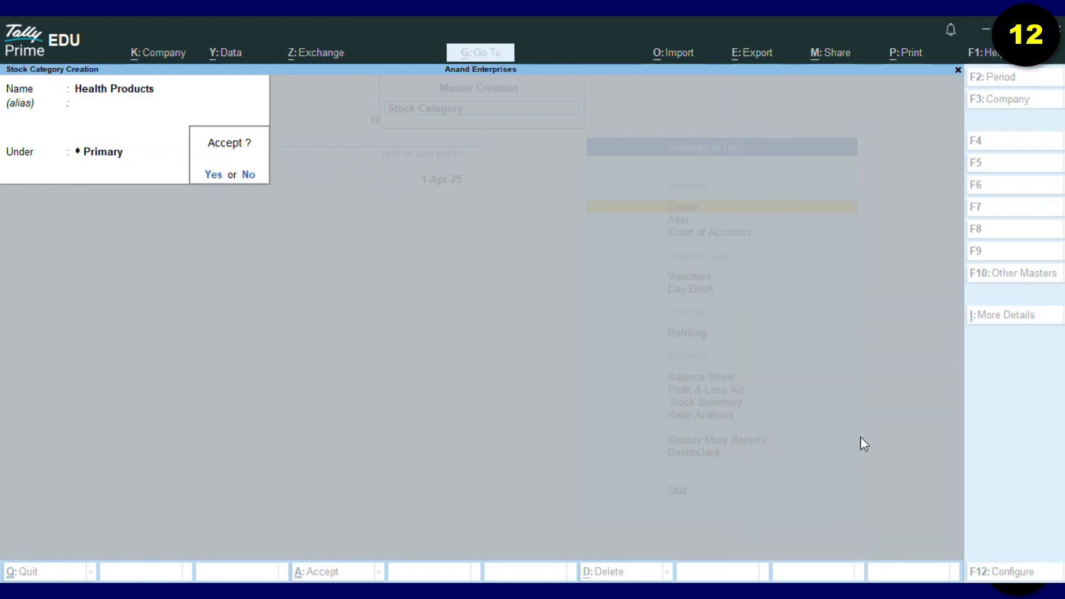
key("Return")
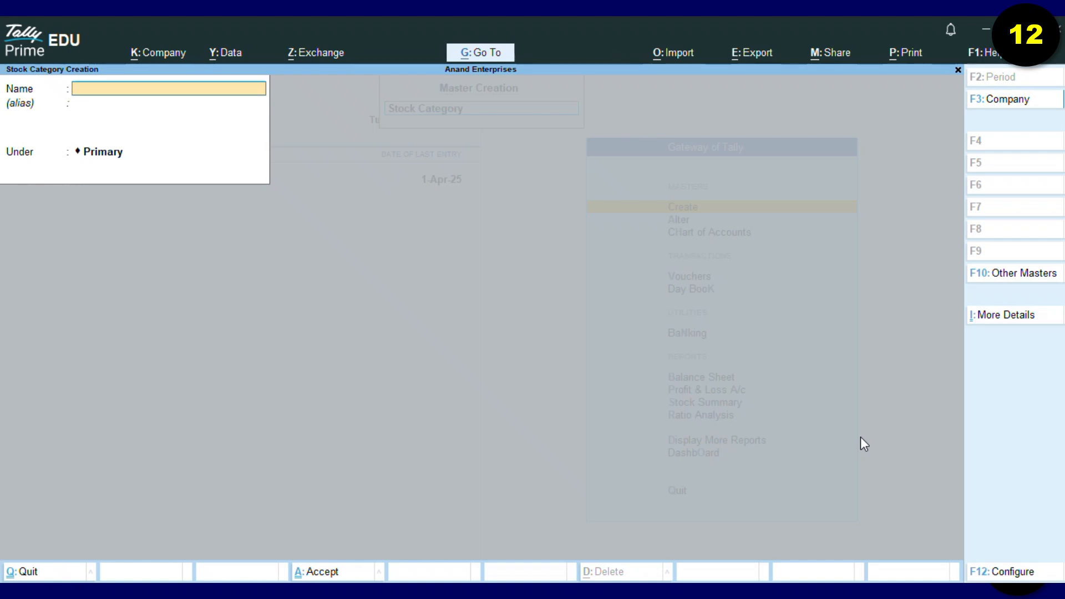
key("Escape")
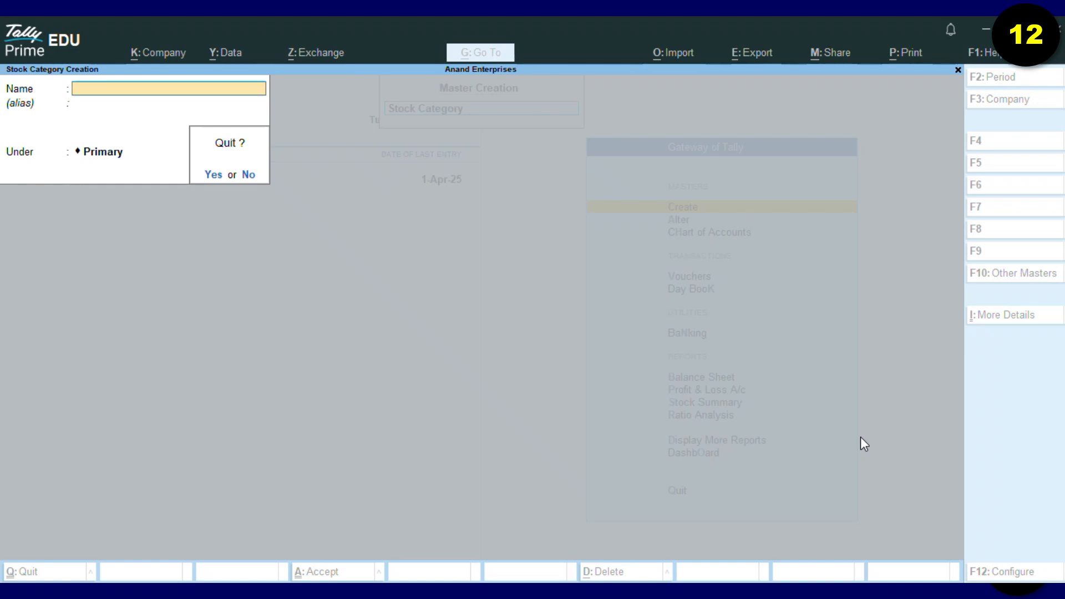
key("y")
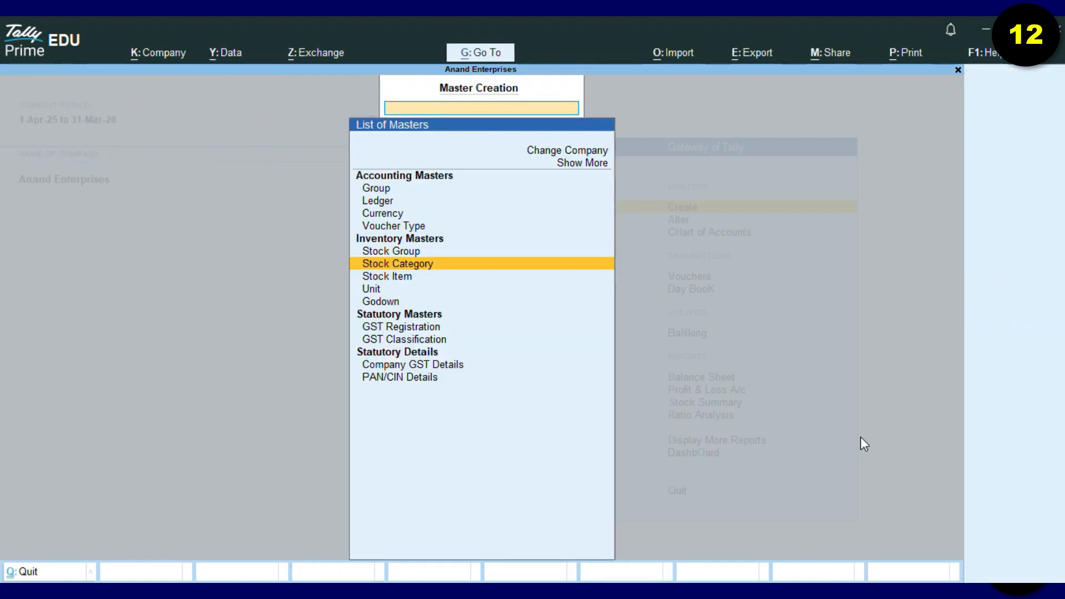
Step: Start a stock group named Oximeter under Primary, without adding item quantities, and set its HSN/SAC details to Specify Details Here
key("Up")
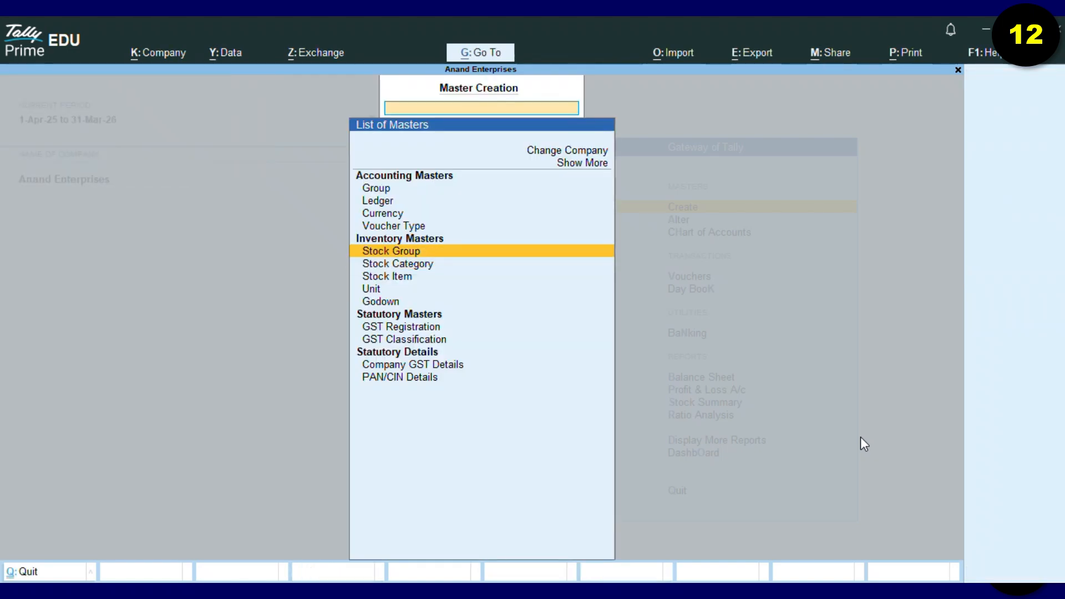
key("Return")
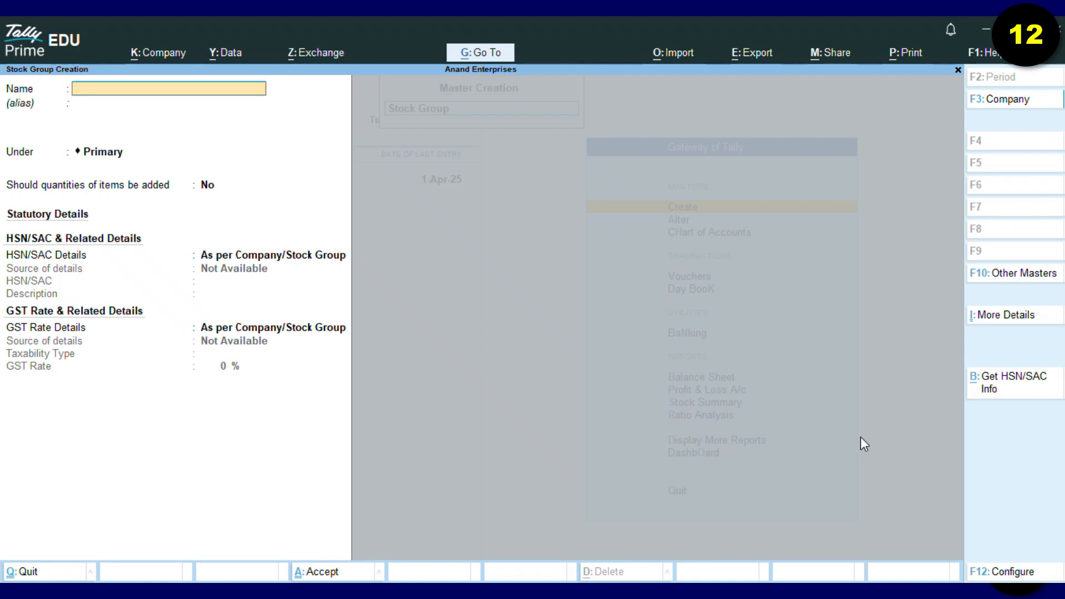
type("ximet")
key("Return")
key("Return")
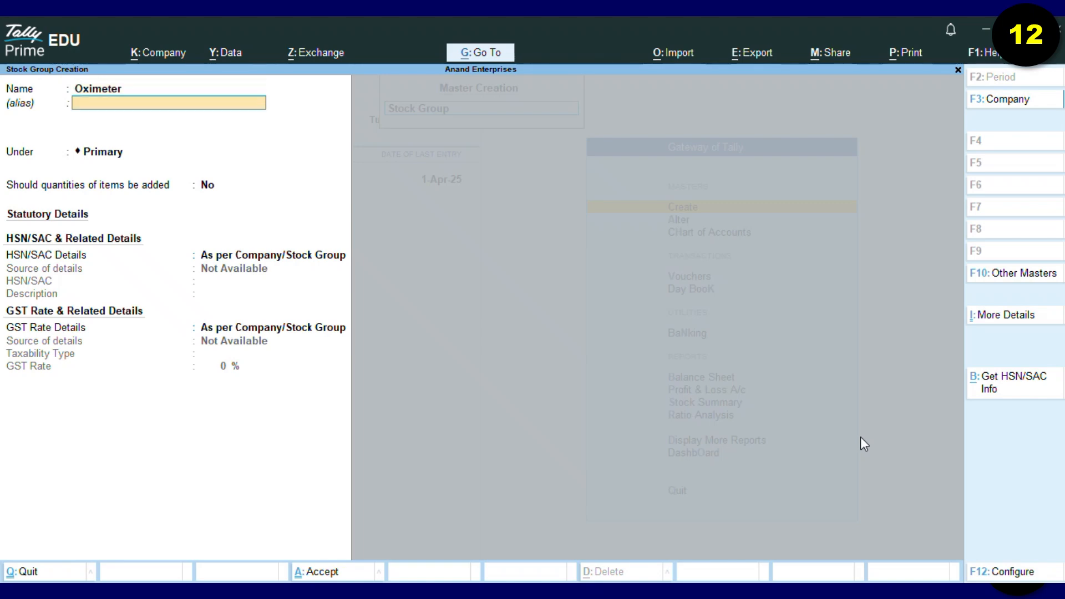
key("Return")
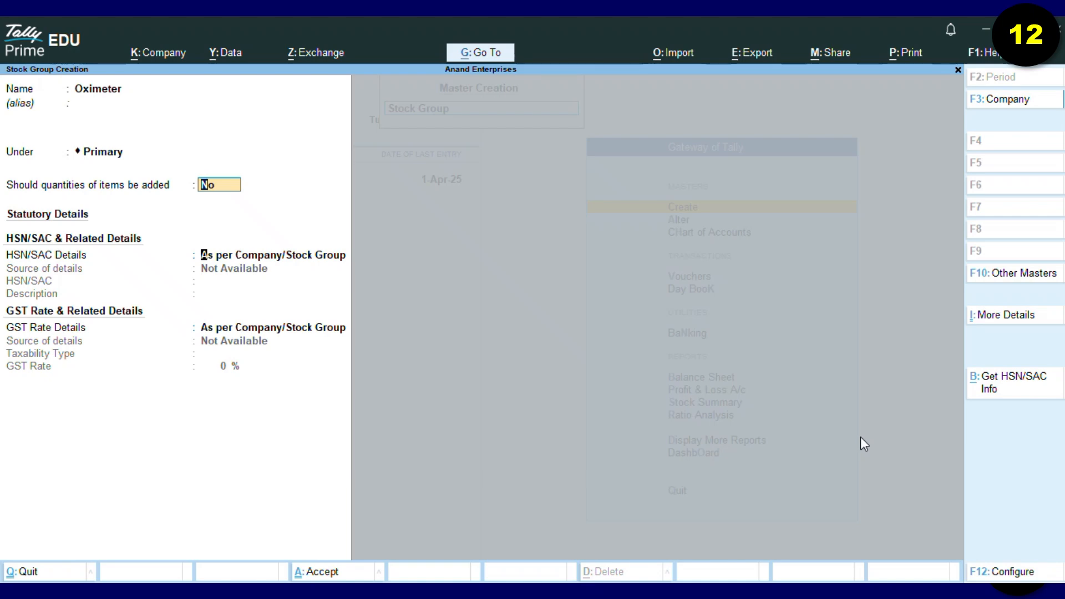
key("Return")
key("Down")
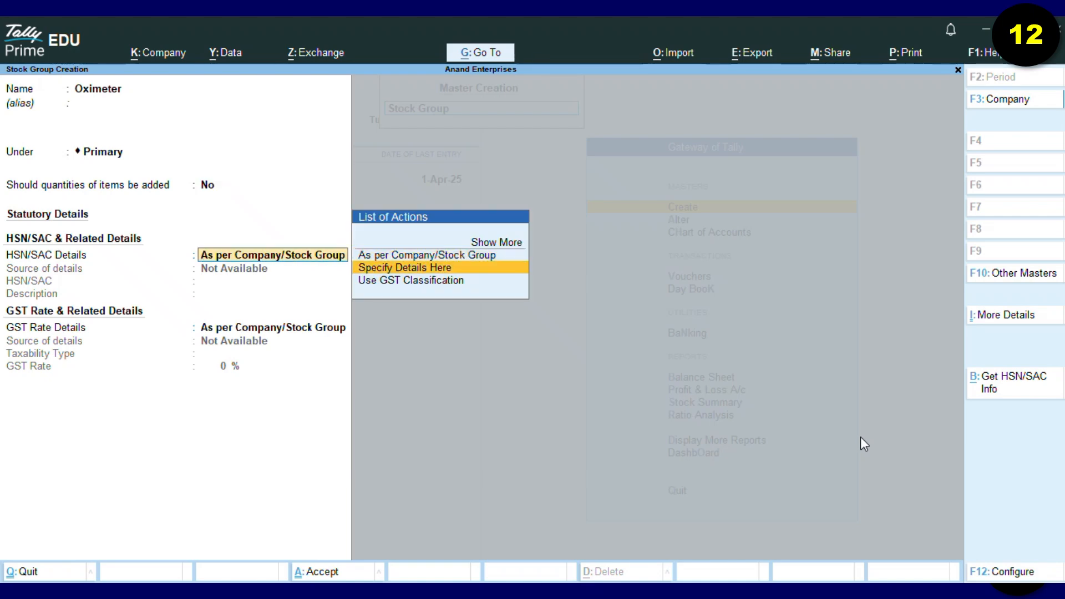
key("Return")
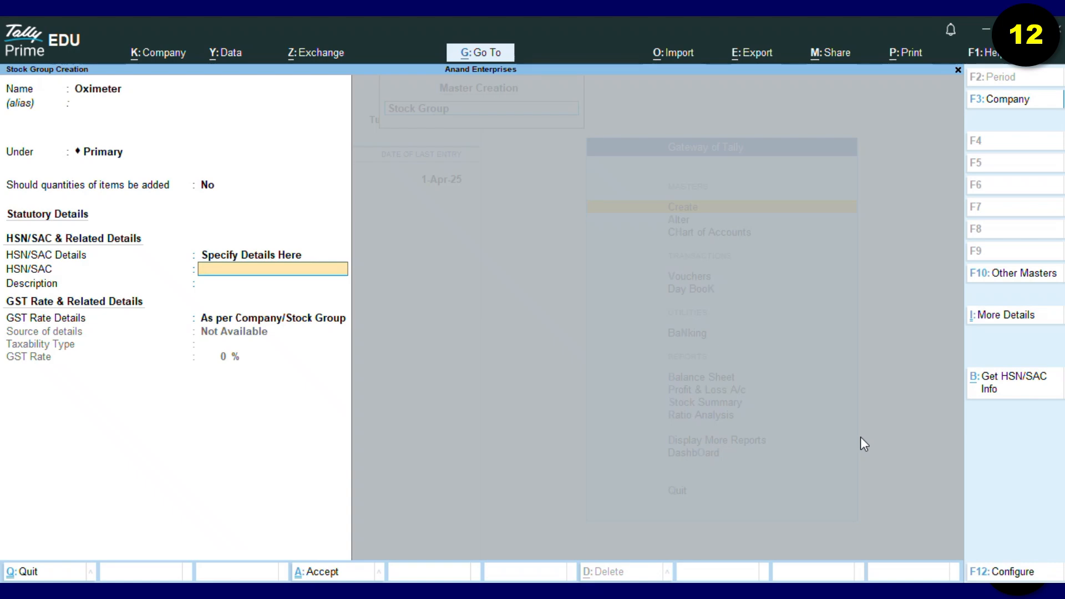
type("gital Health Equip")
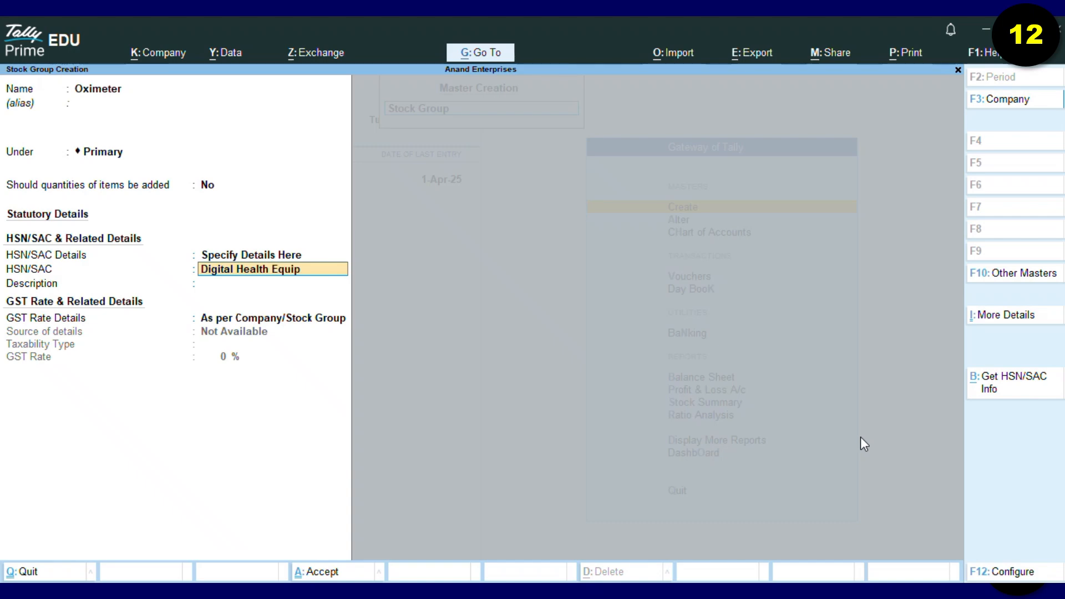
type("ments")
key("BackSpace")
key("BackSpace")
key("BackSpace")
key("BackSpace")
key("BackSpace")
key("BackSpace")
key("BackSpace")
key("BackSpace")
key("BackSpace")
key("BackSpace")
key("BackSpace")
key("BackSpace")
key("BackSpace")
key("BackSpace")
key("BackSpace")
key("BackSpace")
key("BackSpace")
key("BackSpace")
key("BackSpace")
key("BackSpace")
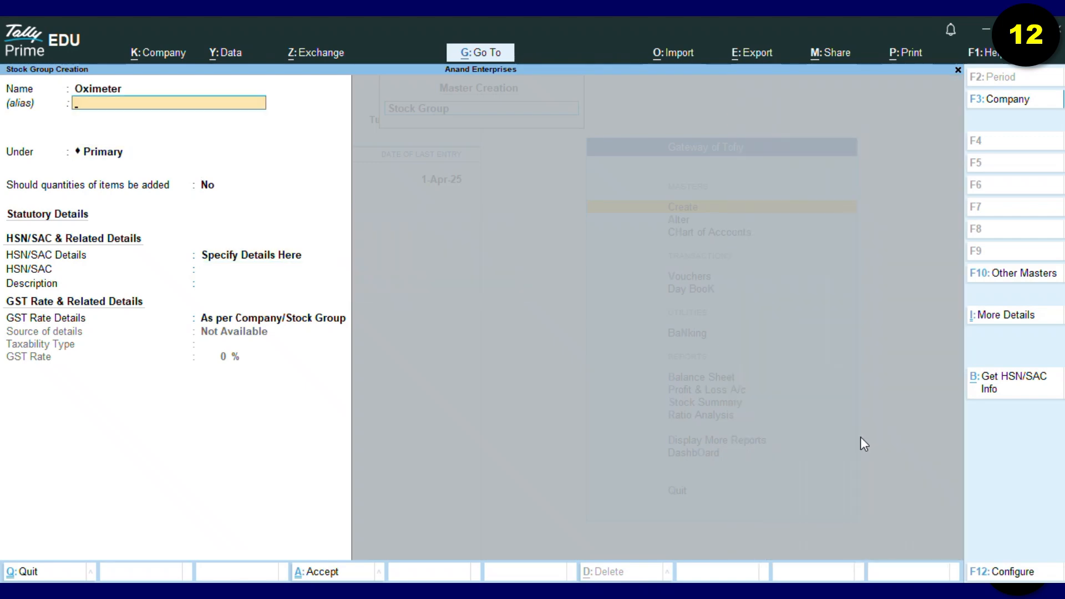
key("Return")
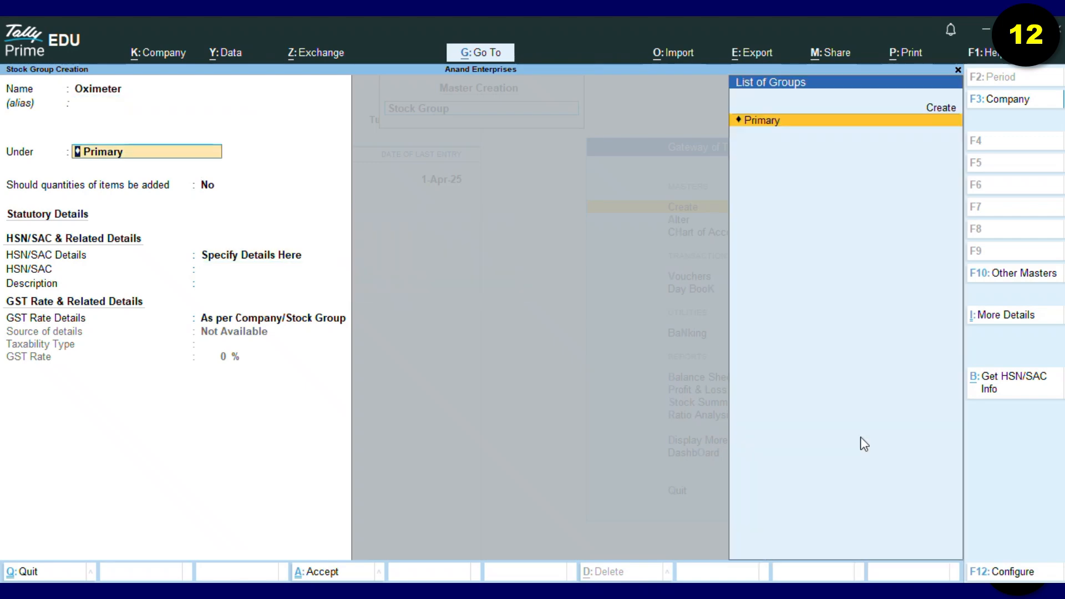
key("Return")
key("Return")
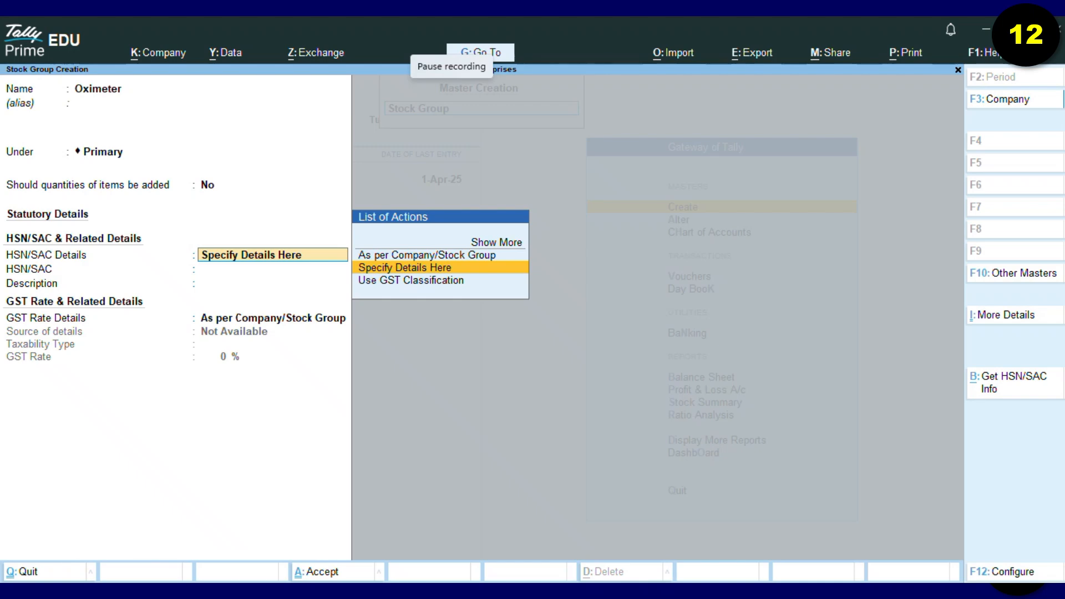
key("Return")
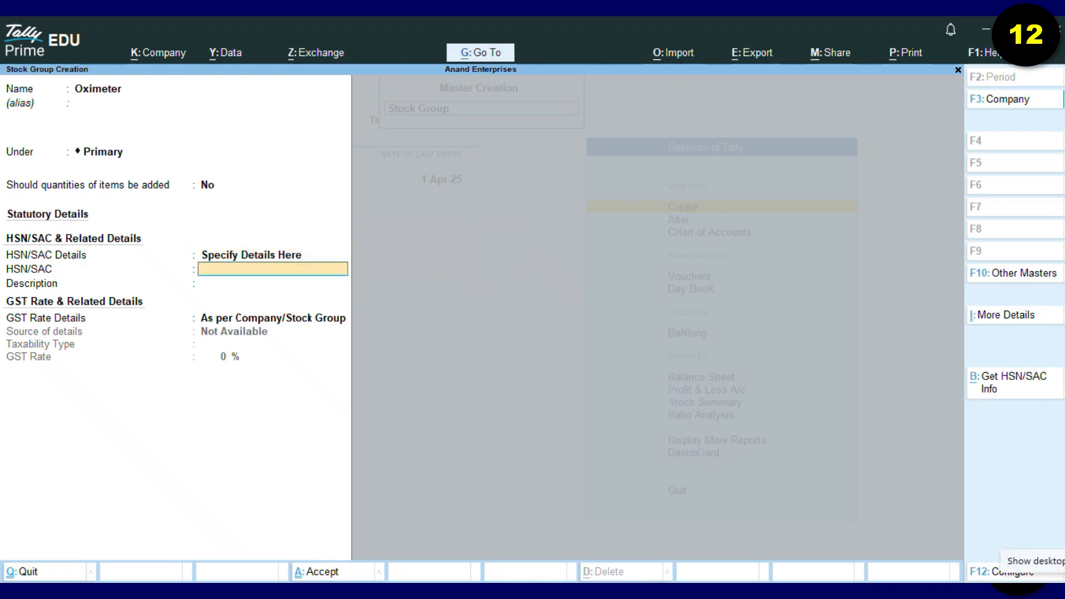
Step: Enter HSN/SAC 9018 and the description Electronic Health Equipments for the Oximeter stock group
type("9018")
key("Return")
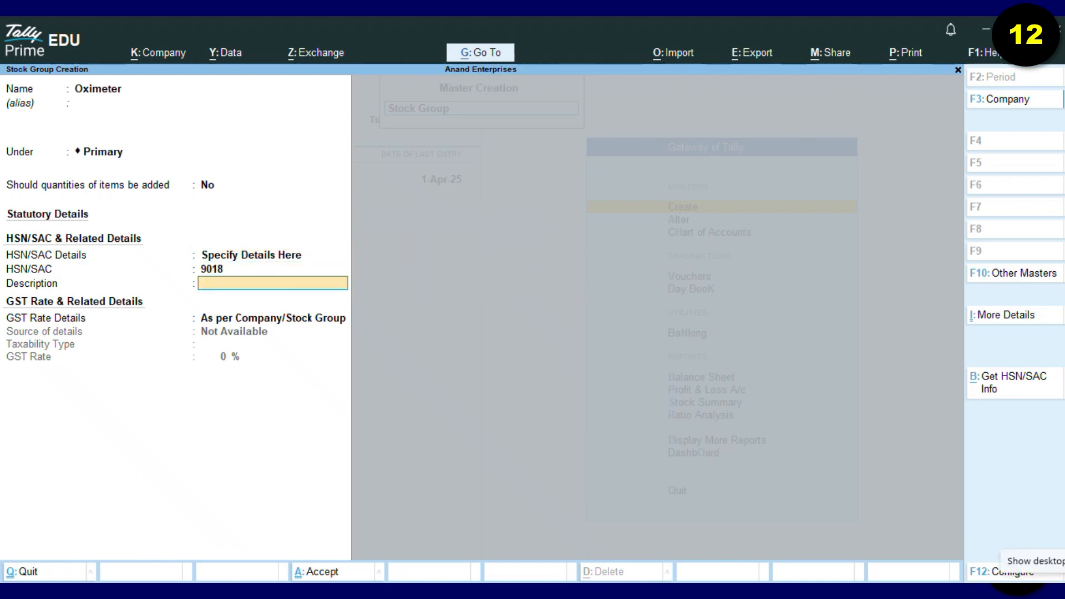
type("Electronic Health Eq")
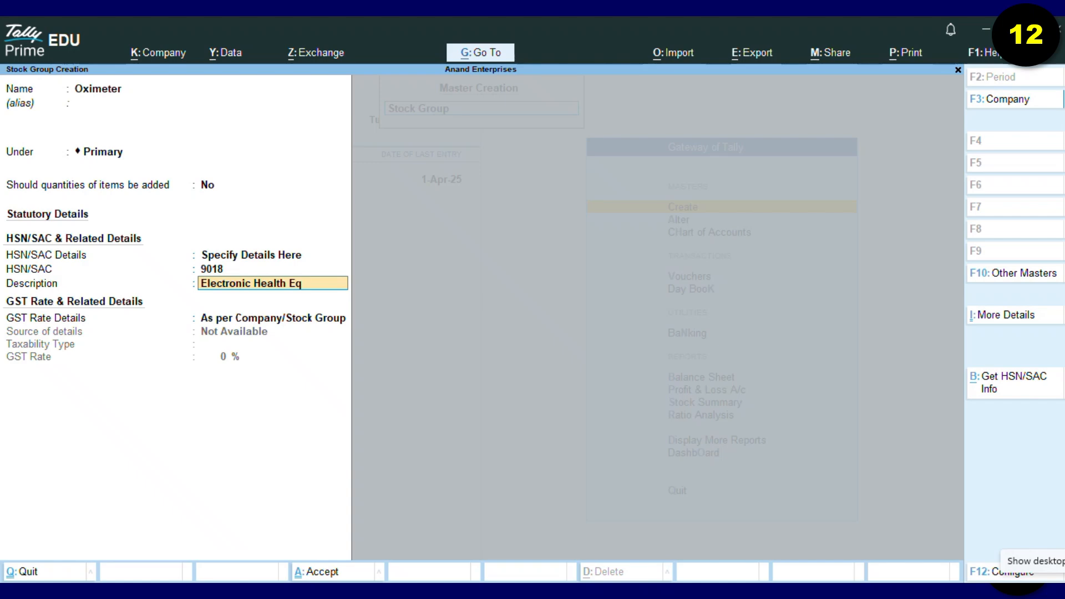
type("uipments")
key("Return")
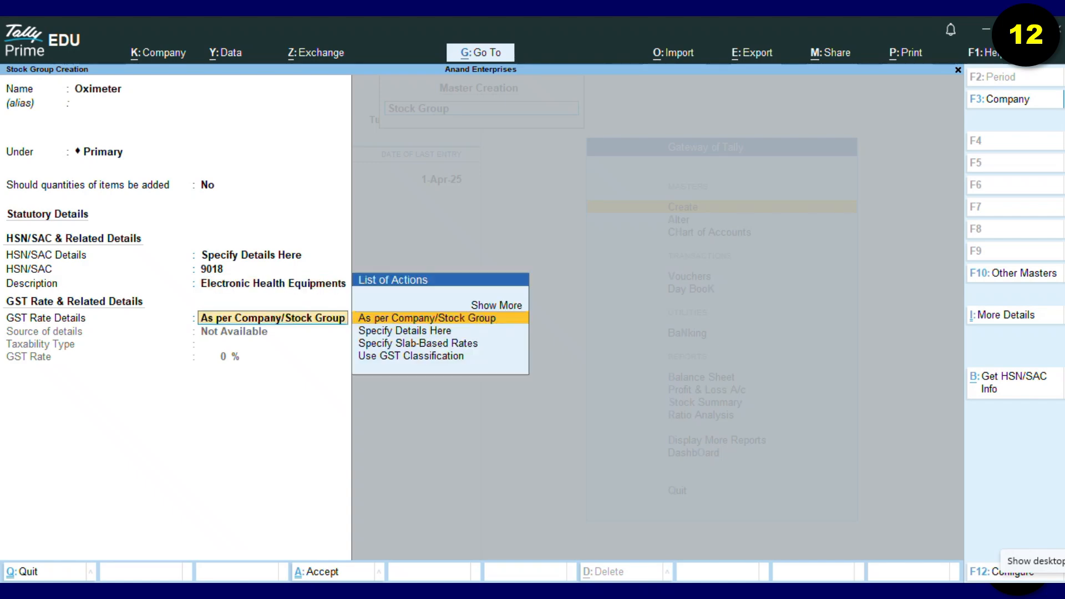
Step: Set the group's GST rate details to Specify Details Here, with taxability Taxable and GST rate 12%, and save the stock group
key("Down")
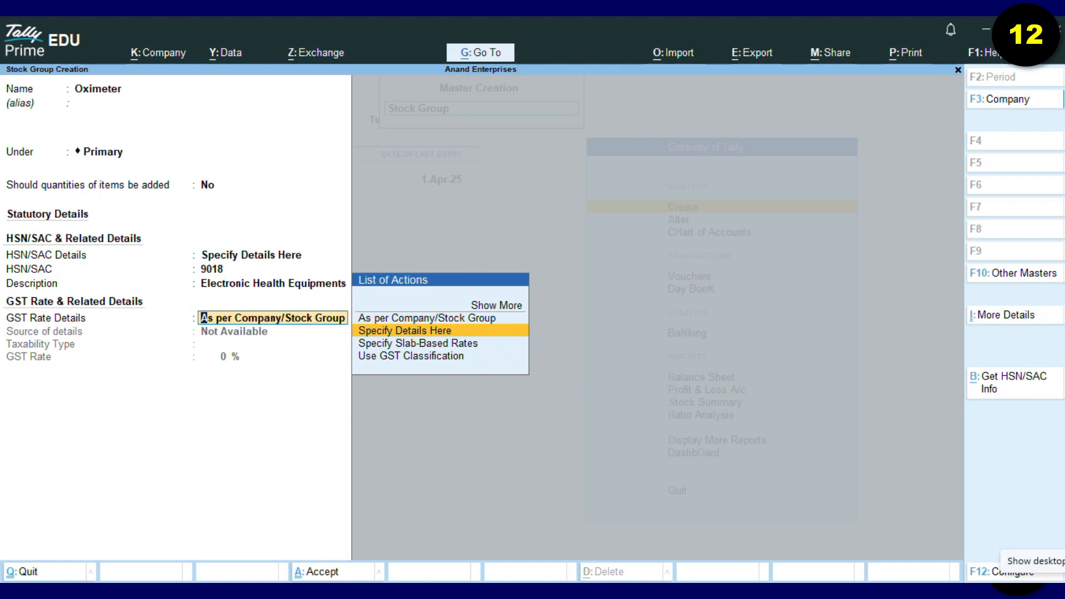
key("Return")
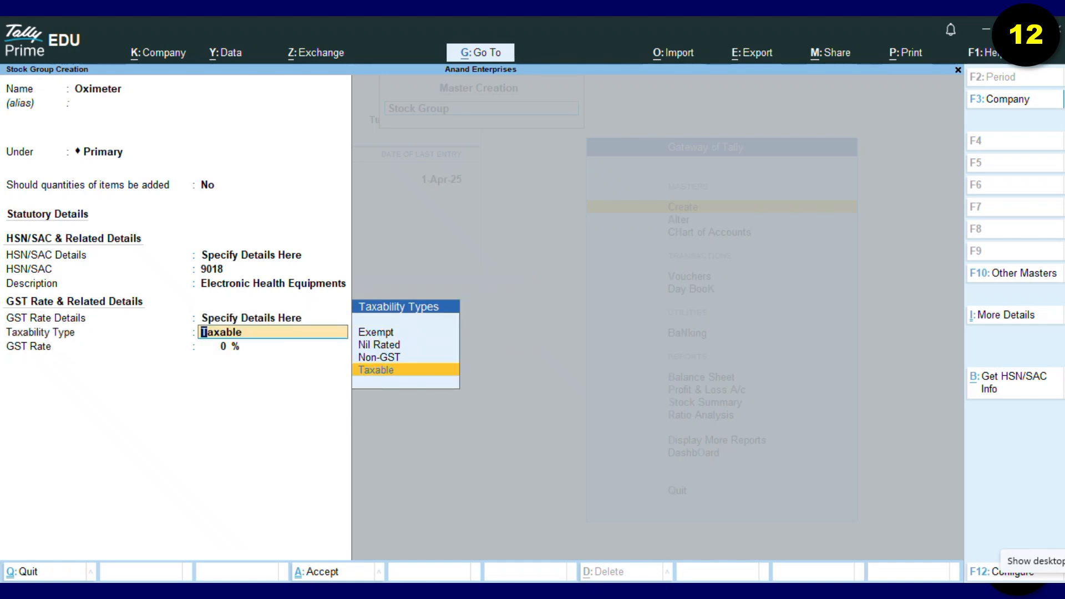
key("Return")
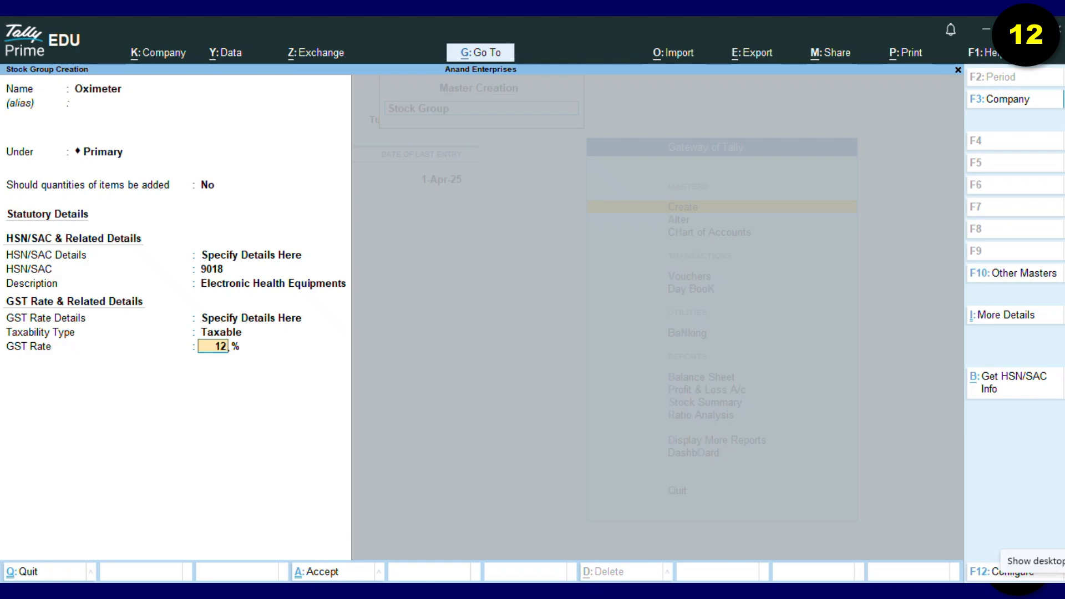
key("Return")
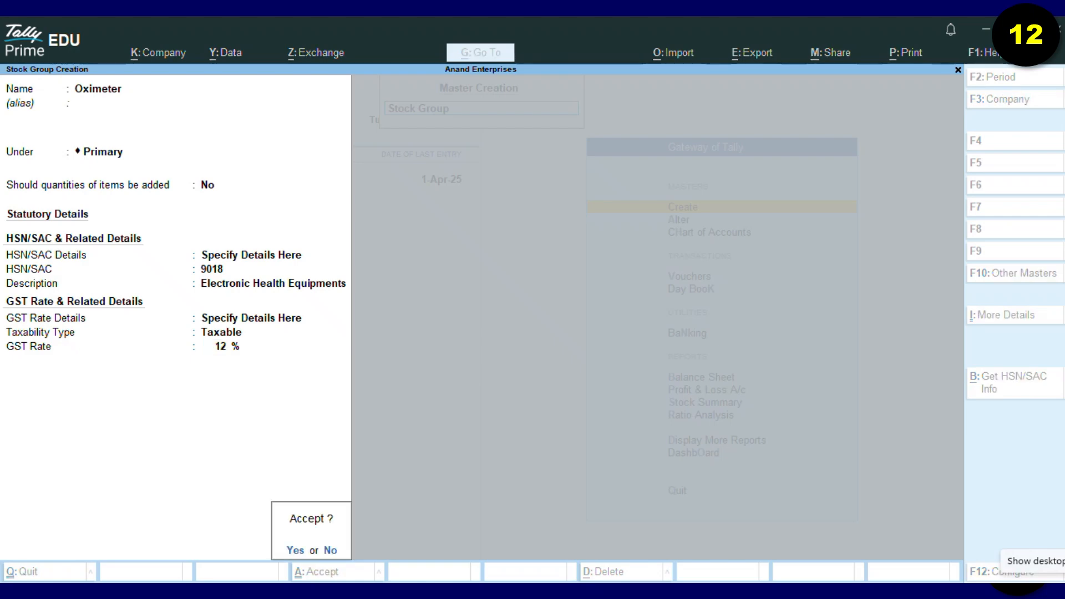
key("Return")
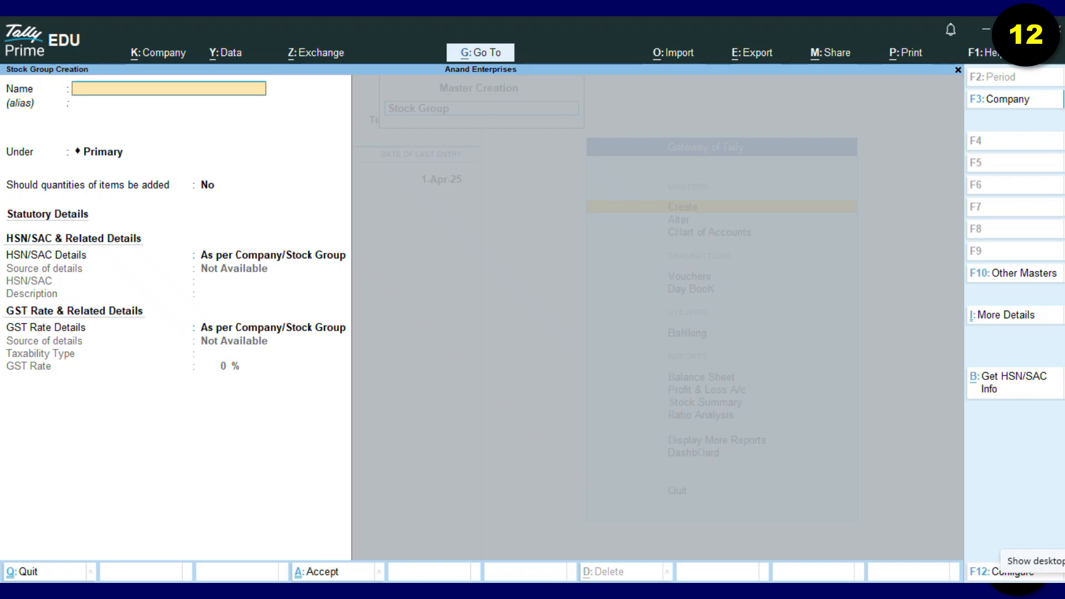
Step: Leave stock group creation and start a new stock item named Dr. Trust Pulse Oximeter
key("Escape")
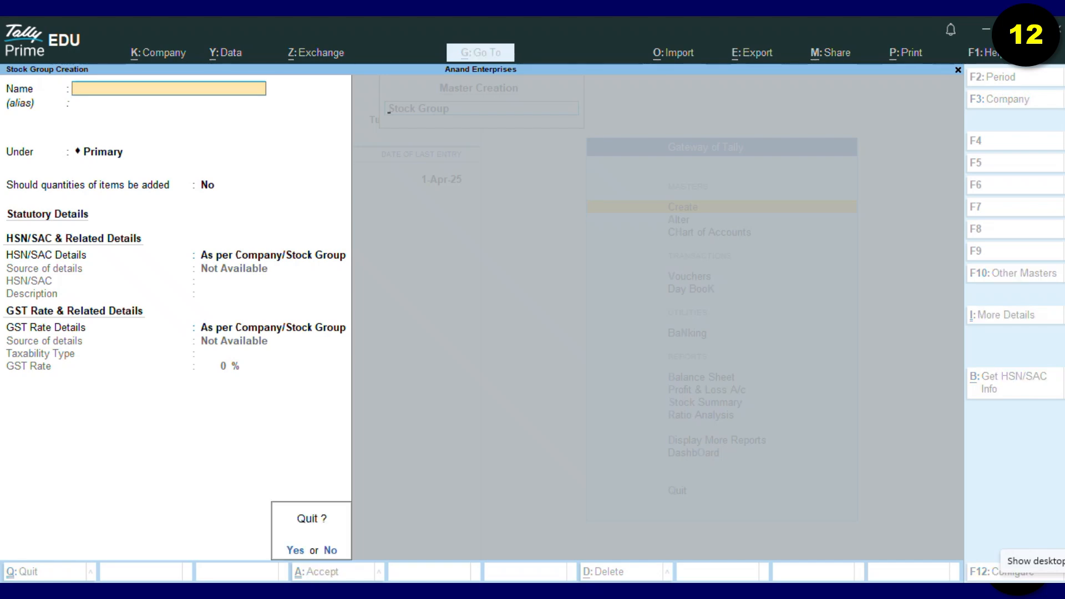
key("Return")
key("Down")
key("Down")
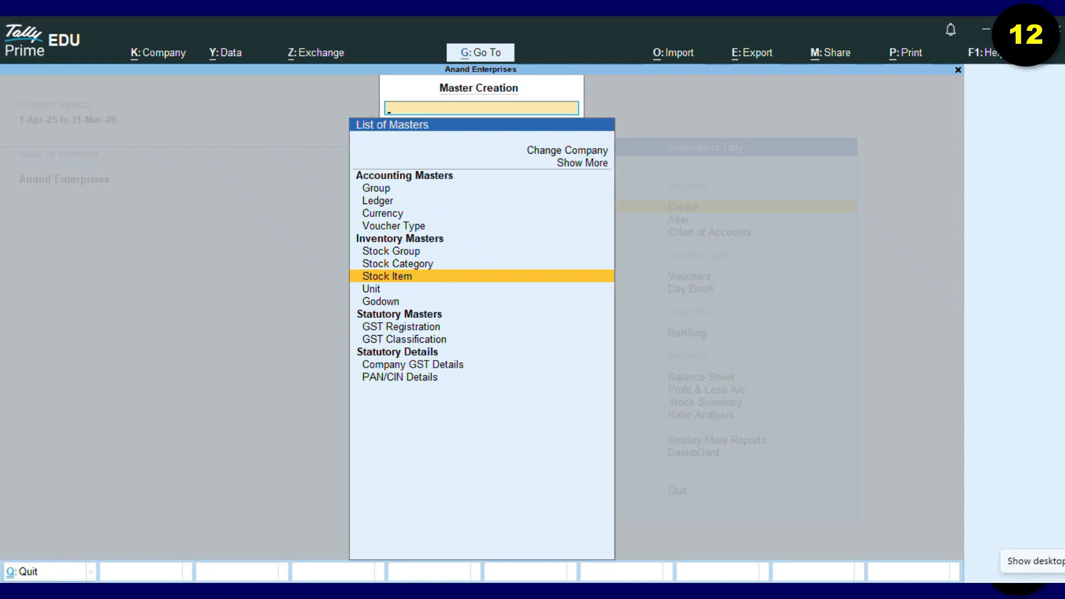
key("Return")
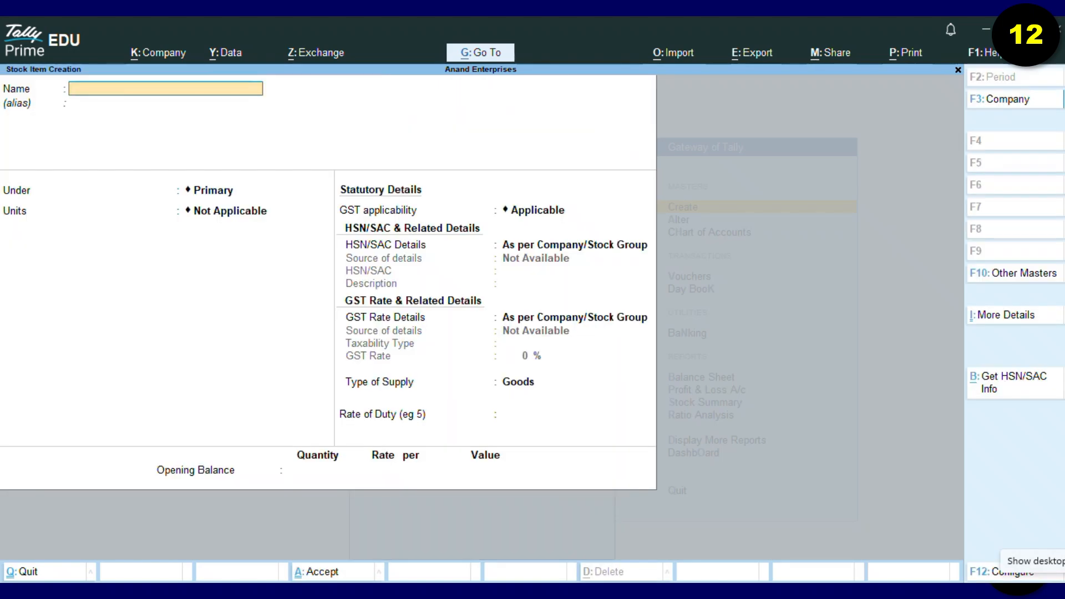
type("DrRT")
key("BackSpace")
key("BackSpace")
type("Trust Pulse Oximeter")
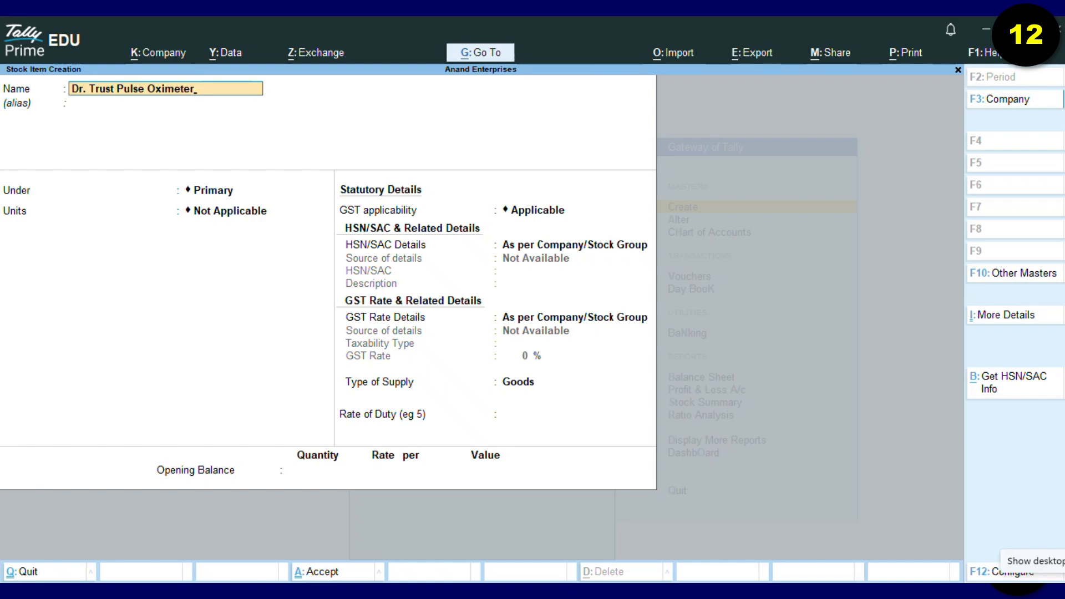
Step: Place the stock item under the Oximeter group with Pcs. as its unit
key("Return")
key("Return")
key("Down")
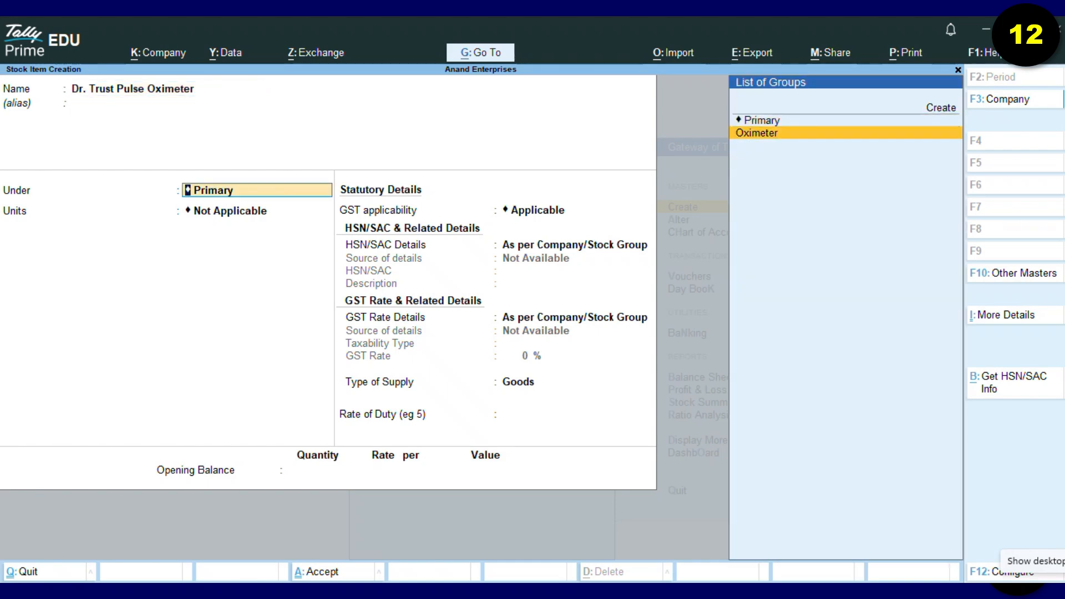
key("Return")
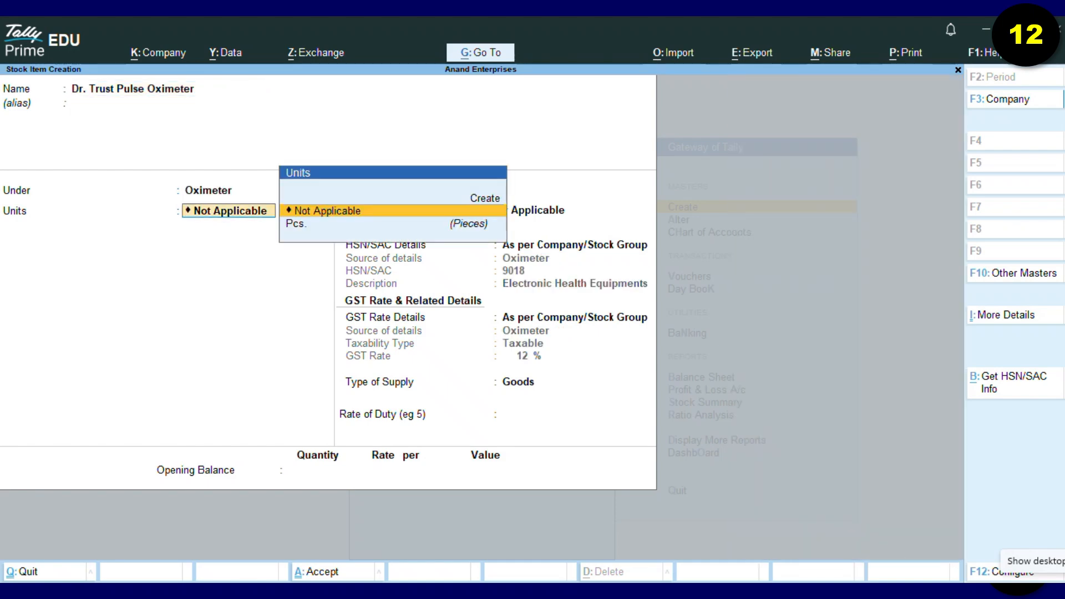
key("Down")
key("Return")
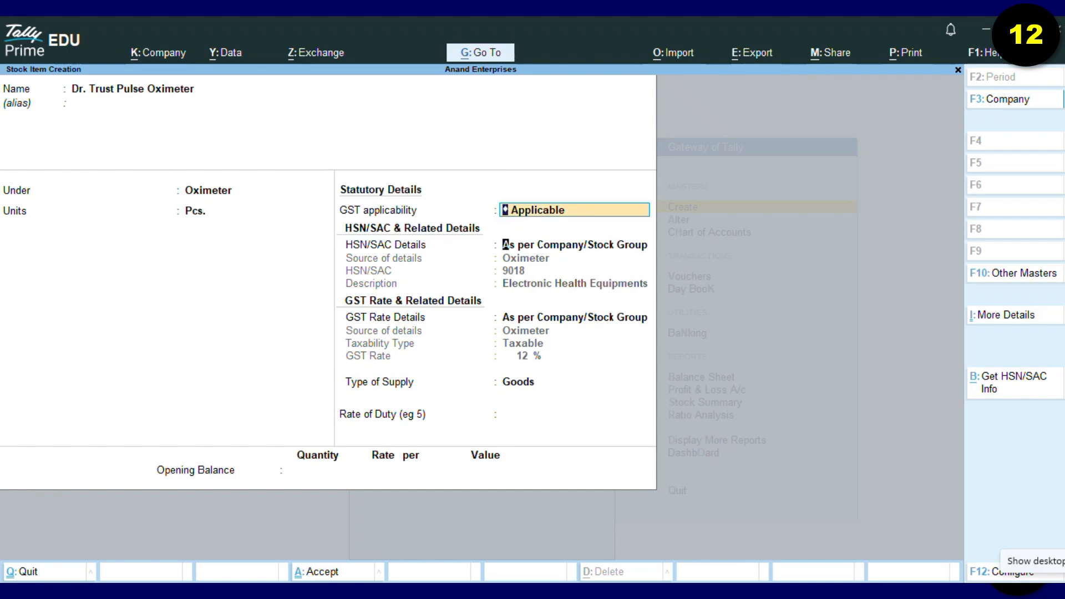
Step: Set the item's HSN/SAC details to Specify Details Here with blank HSN/SAC and description, keeping GST rate details As per Company/Stock Group
key("Return")
key("Down")
key("Return")
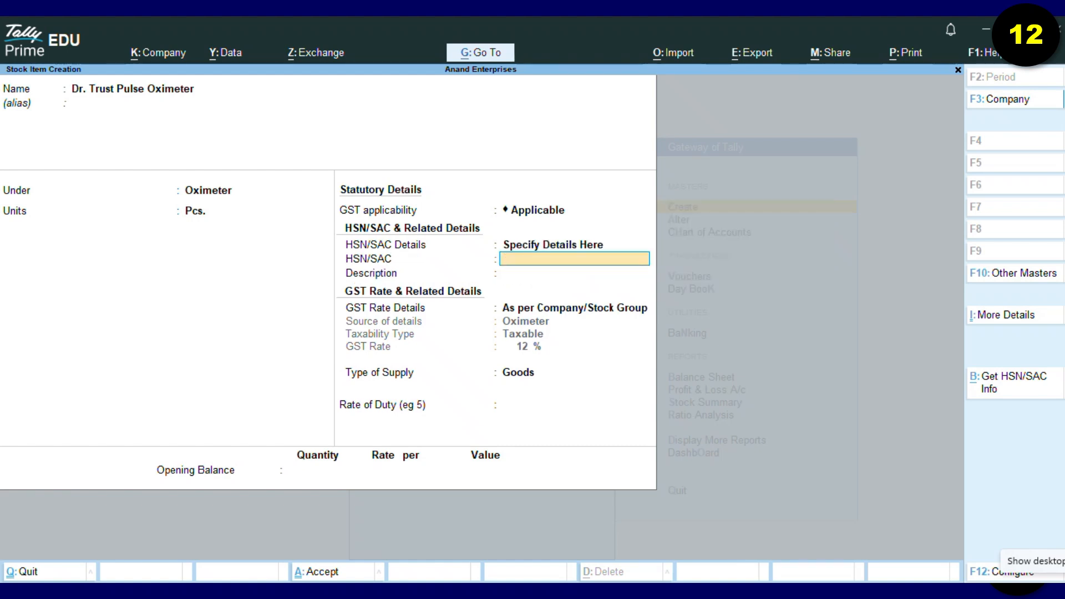
key("Return")
key("Return")
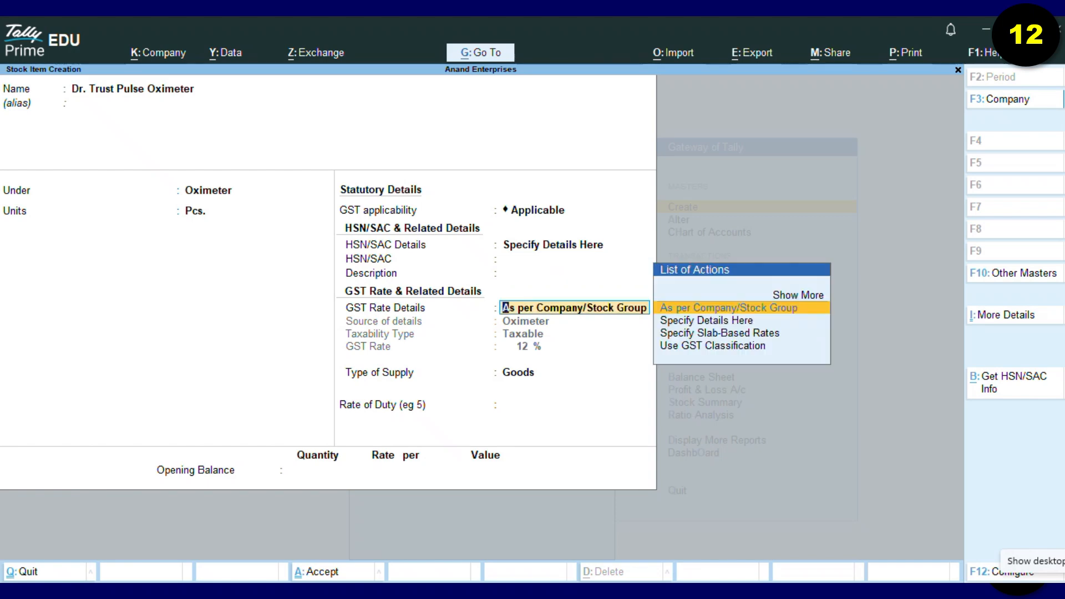
key("Return")
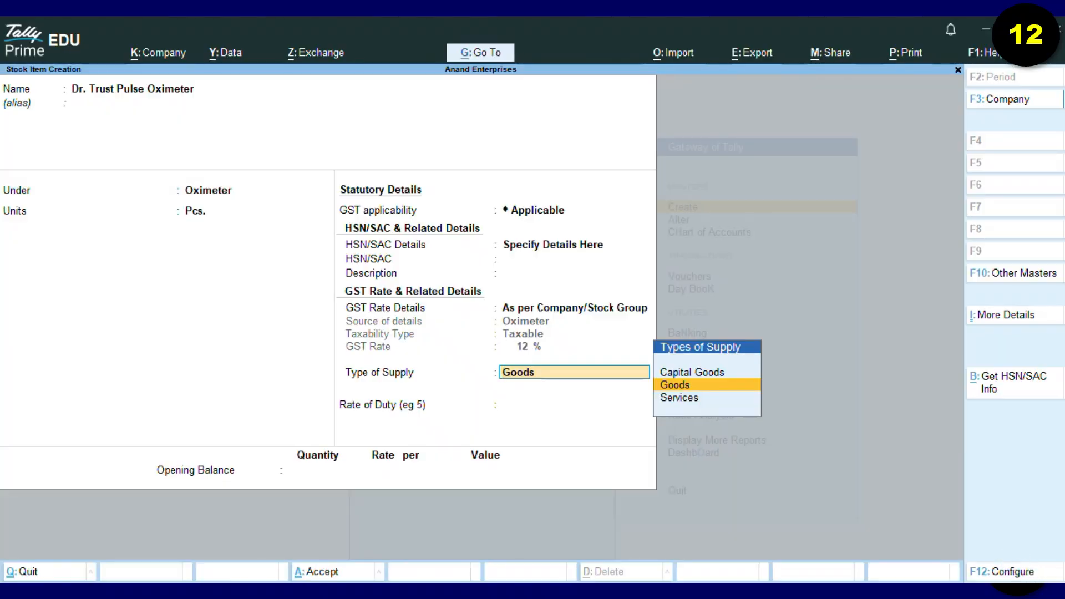
Step: Configure stock item creation to show more configurations and use stock categories for stock items, and accept the configuration
left_click(1005, 572)
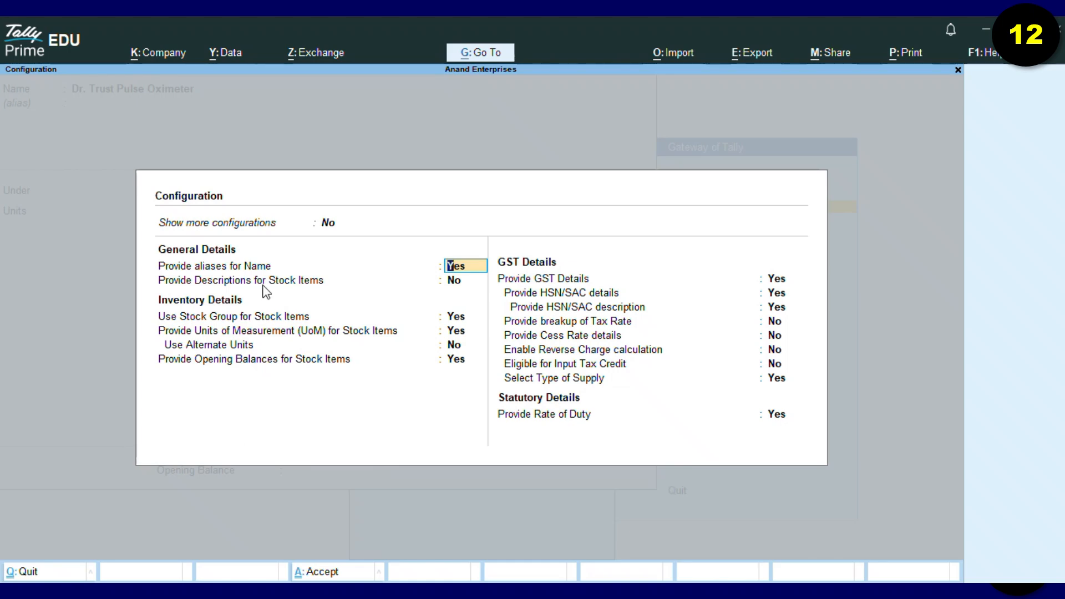
left_click(329, 224)
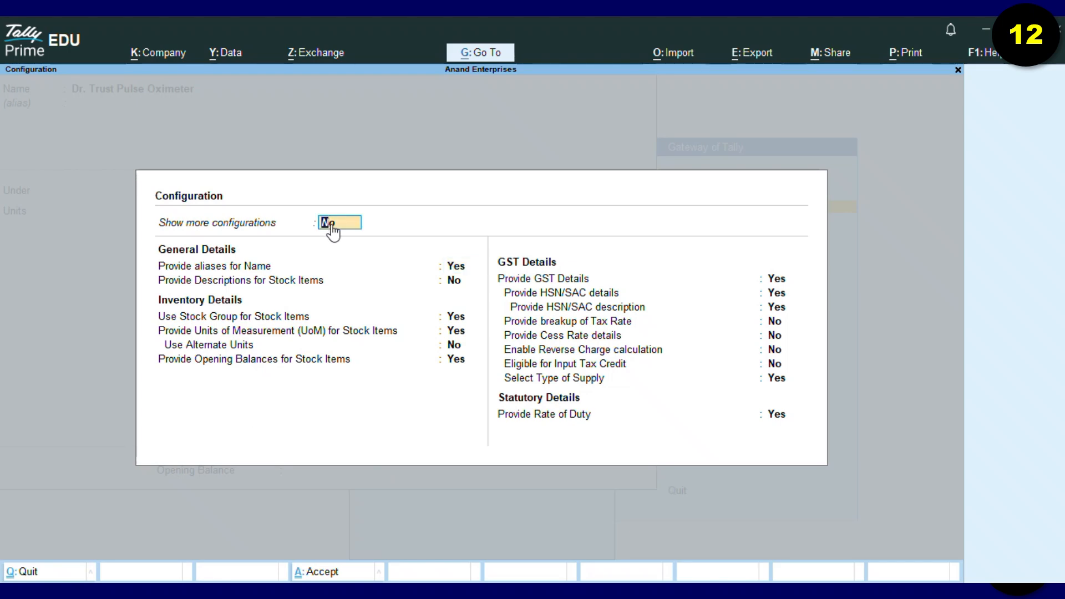
key("y")
key("Return")
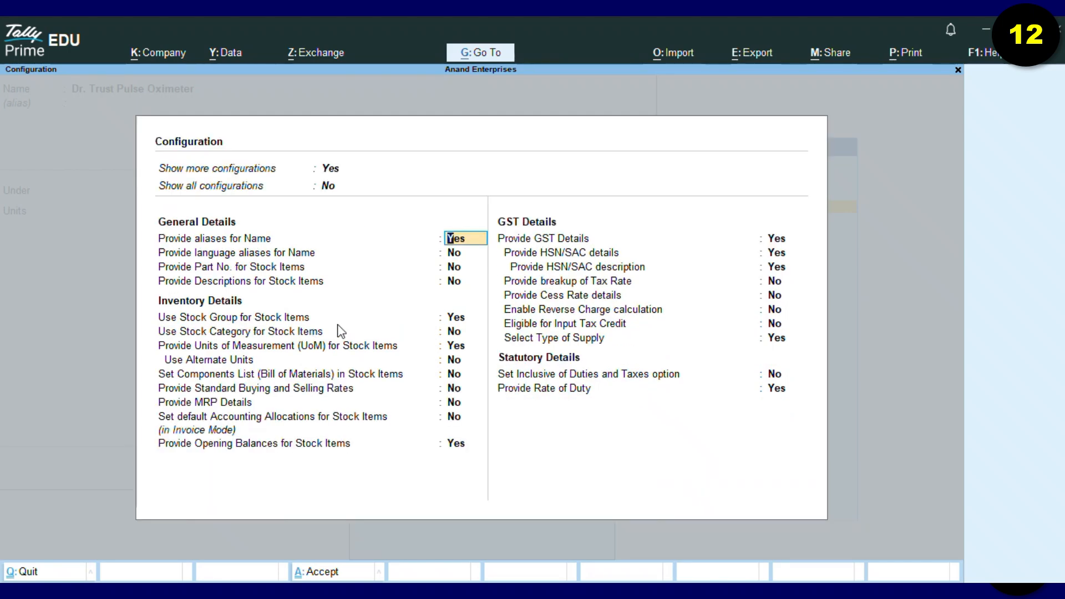
left_click(463, 332)
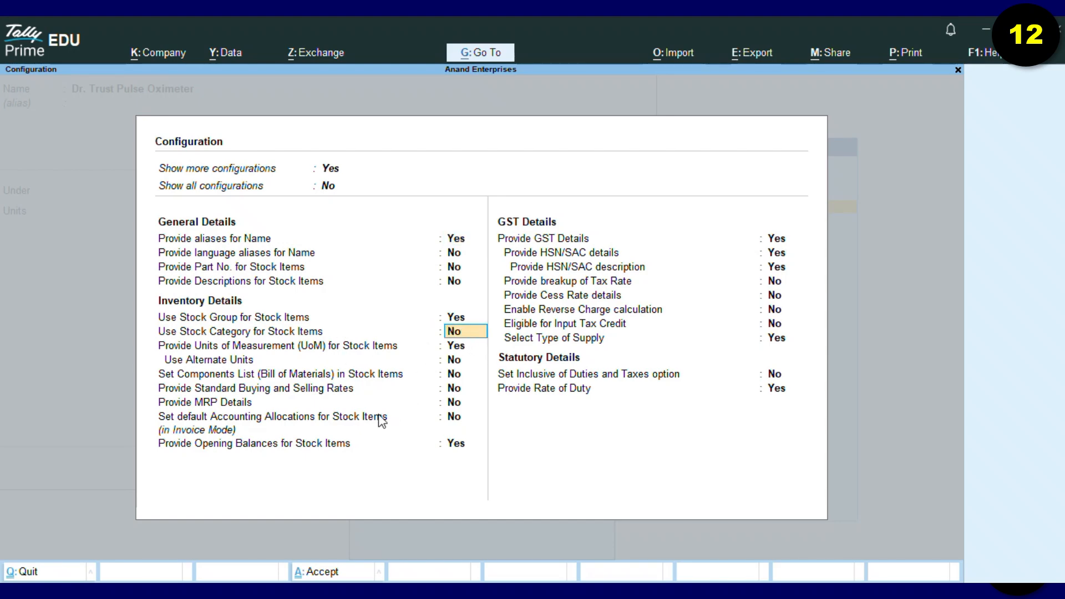
type("y")
key("Return")
key("Return")
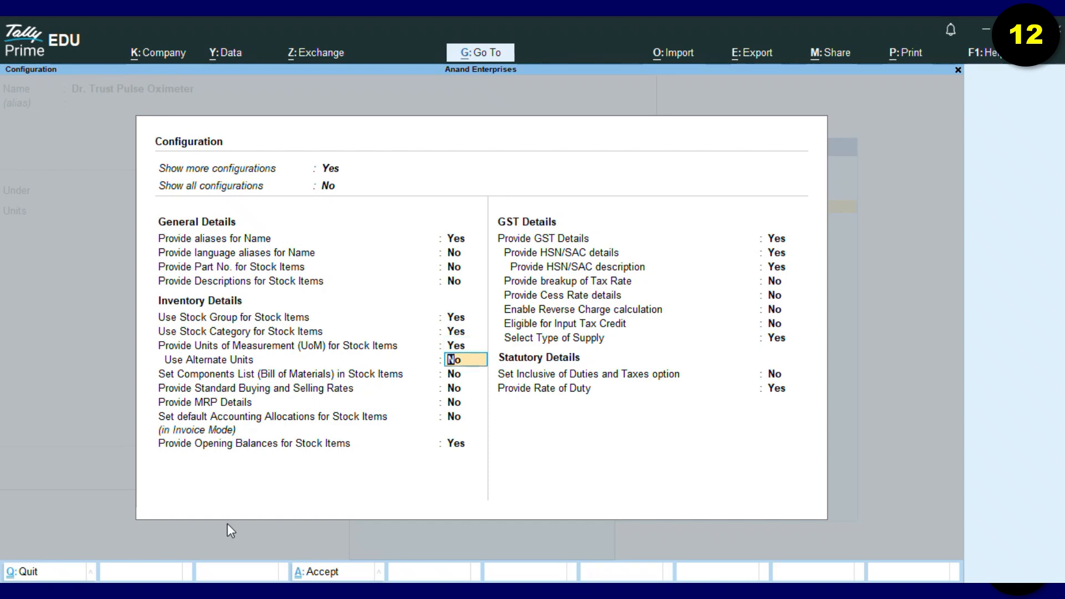
left_click(321, 574)
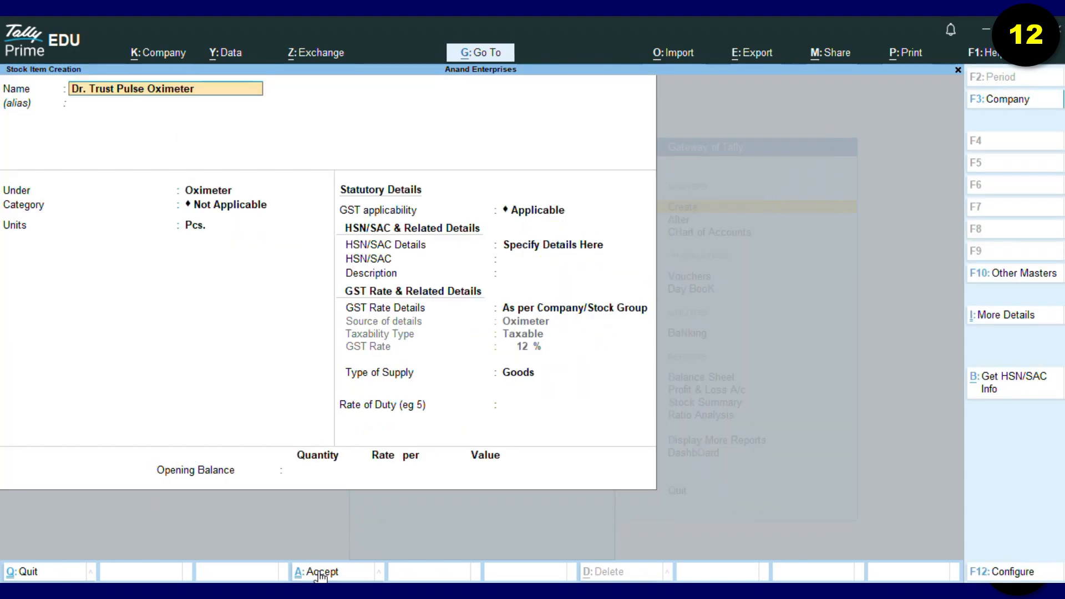
Step: Assign the Electronic Health Gadgets category to the stock item, keep its unit as Pcs. and save it
left_click(191, 206)
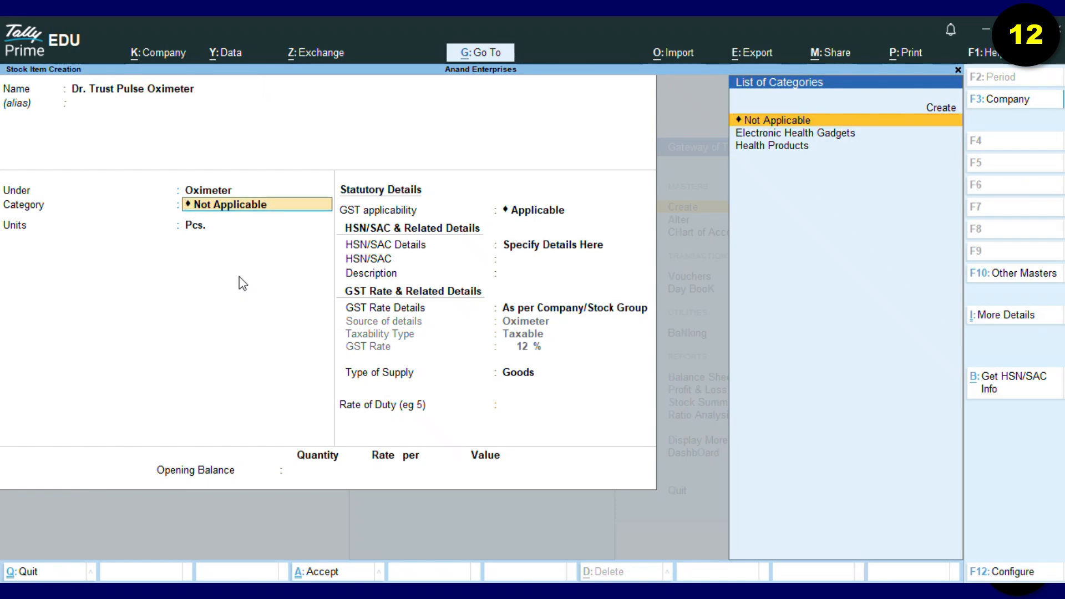
key("Down")
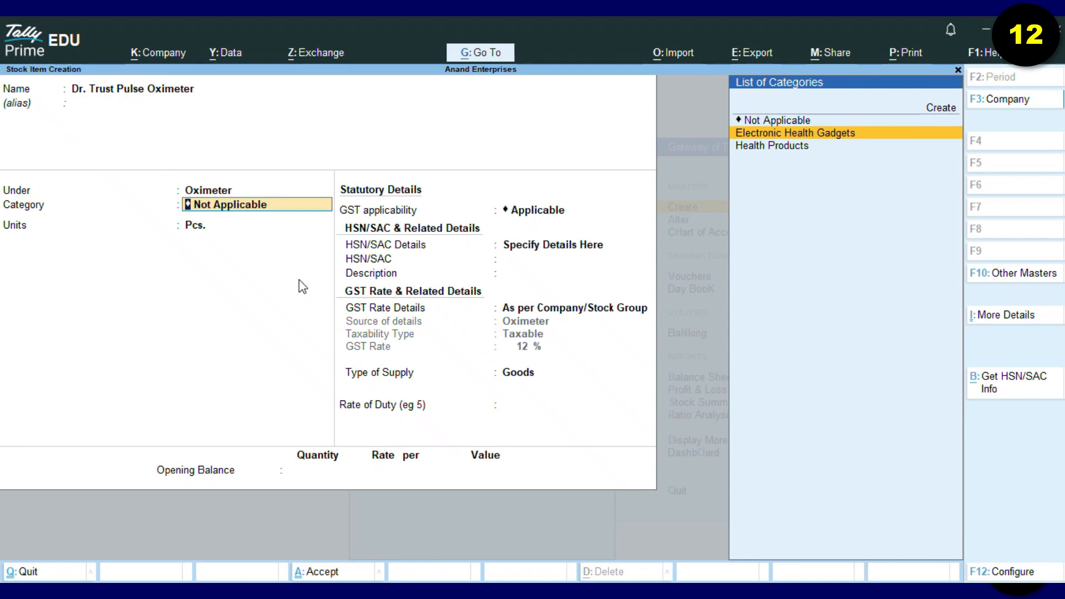
key("Return")
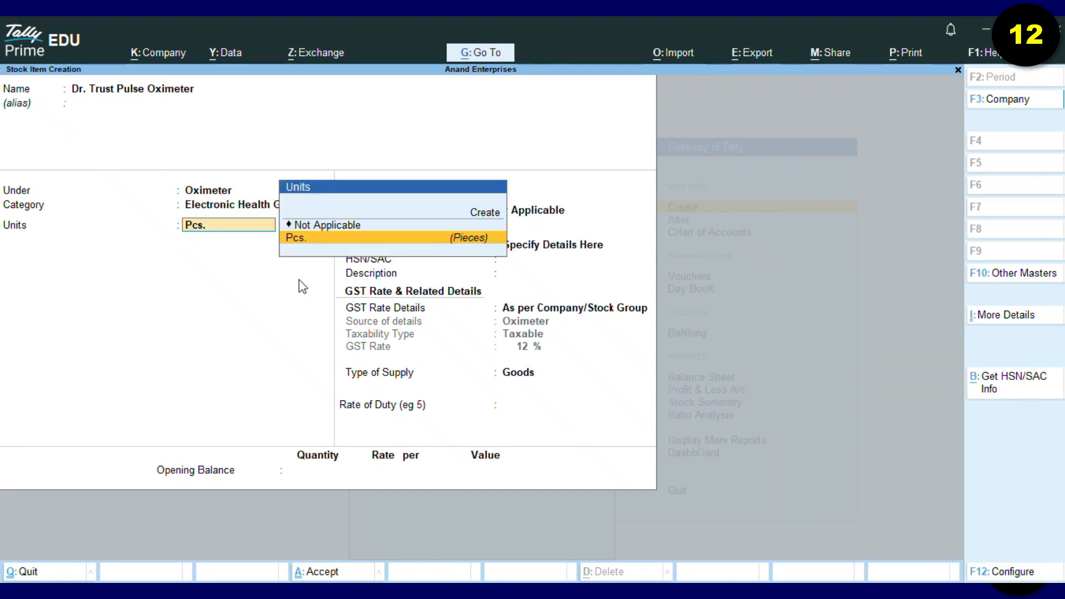
key("Return")
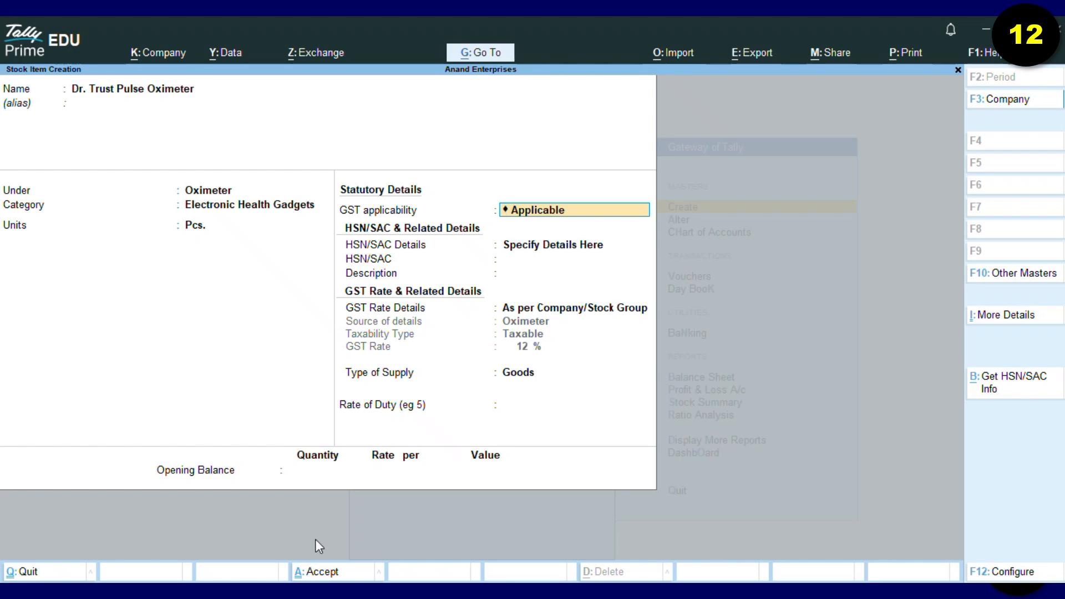
left_click(326, 574)
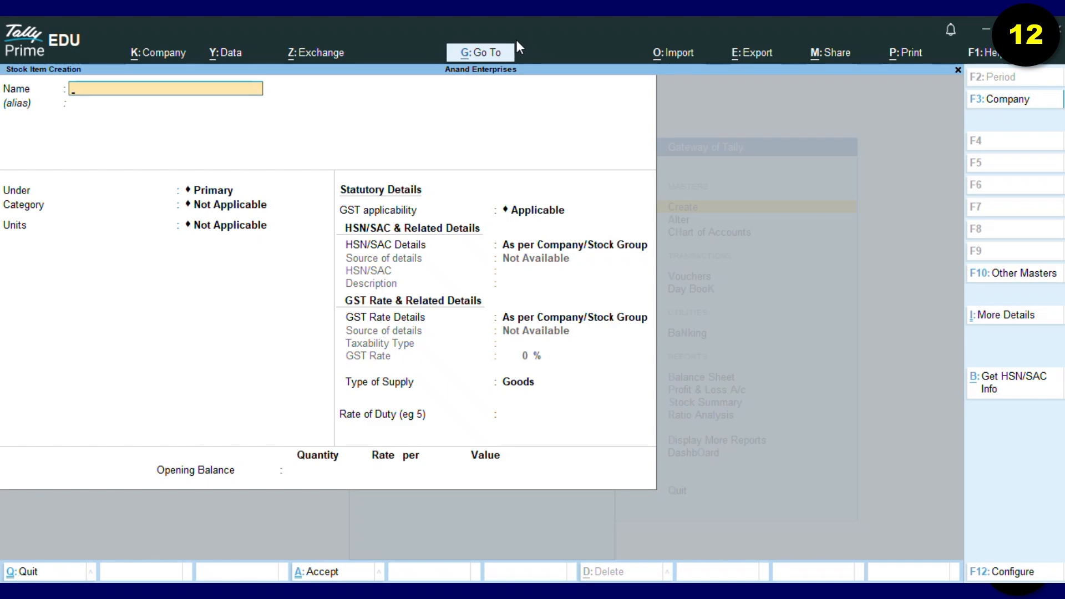
key("alt+Tab")
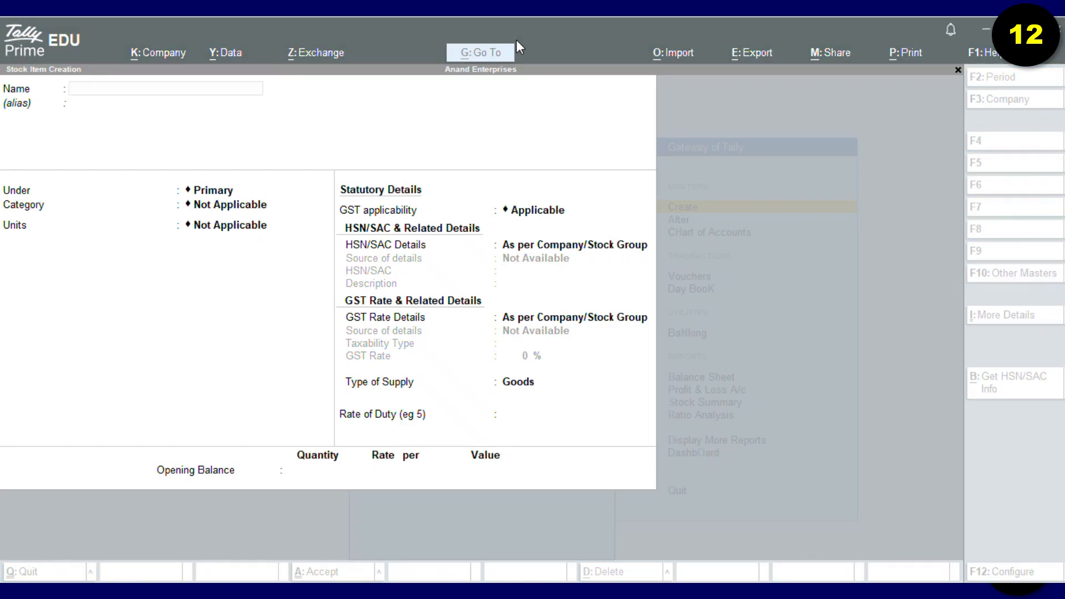